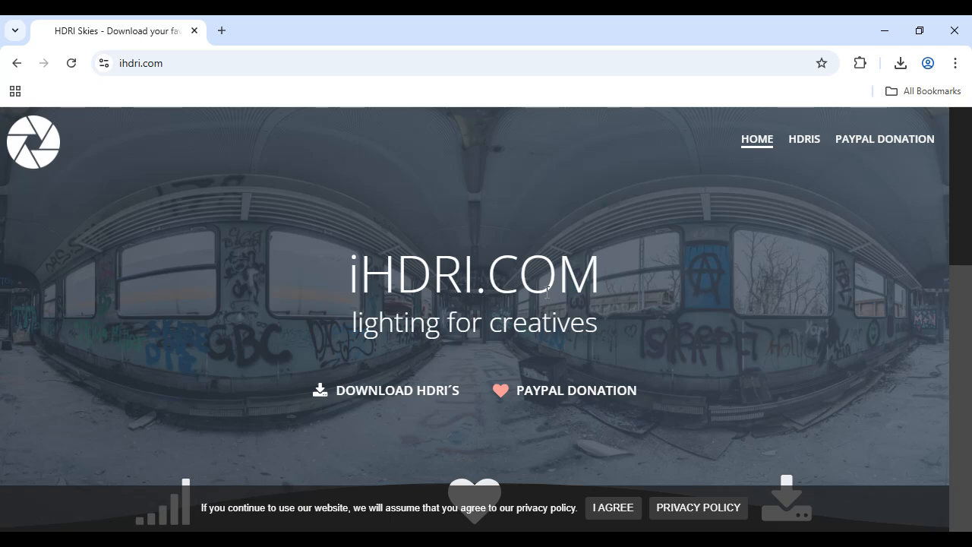
# Open the site's HDRIs collection and download the 4K .hdr of the snowy path sky, Snowy-Path-Uhlberg-4K.hdr
pyautogui.click(806, 145)
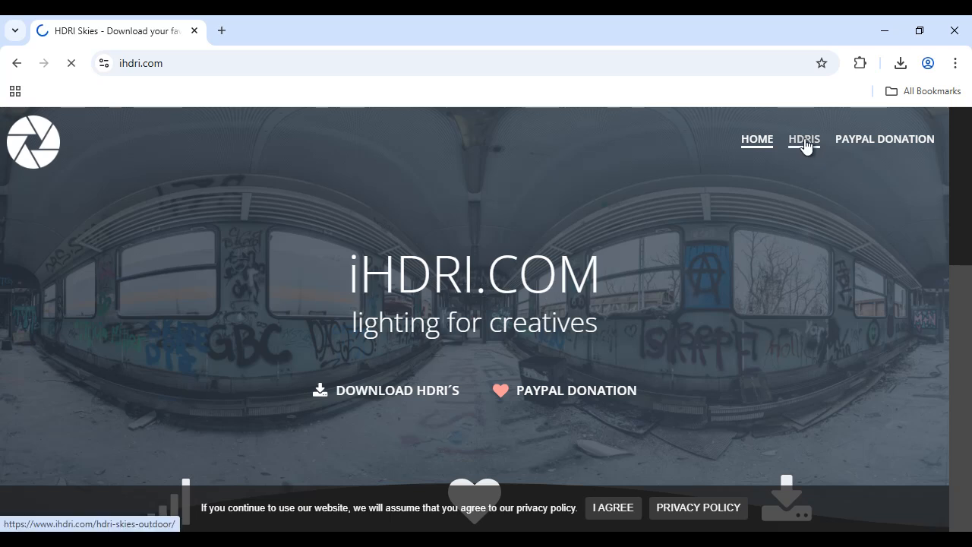
pyautogui.scroll(-10, 763, 277)
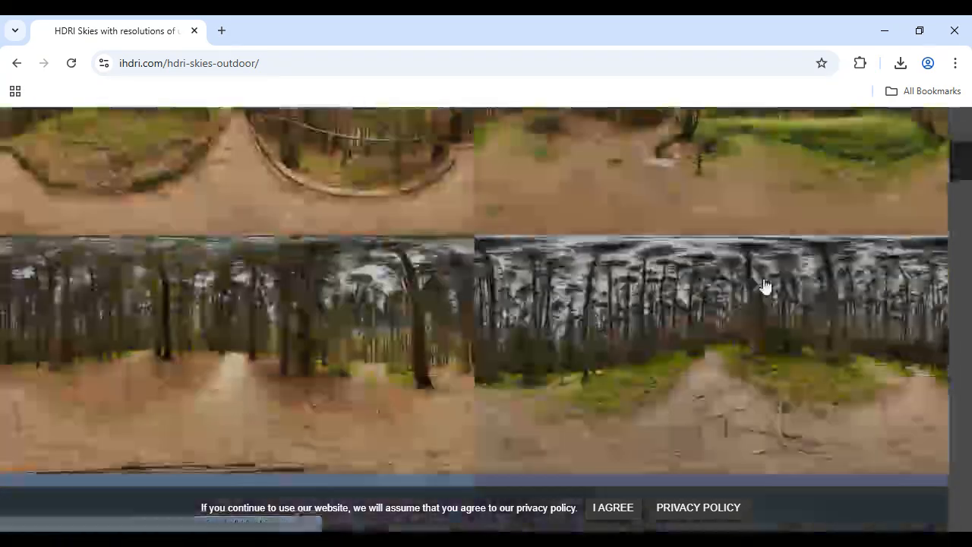
pyautogui.scroll(-10, 765, 285)
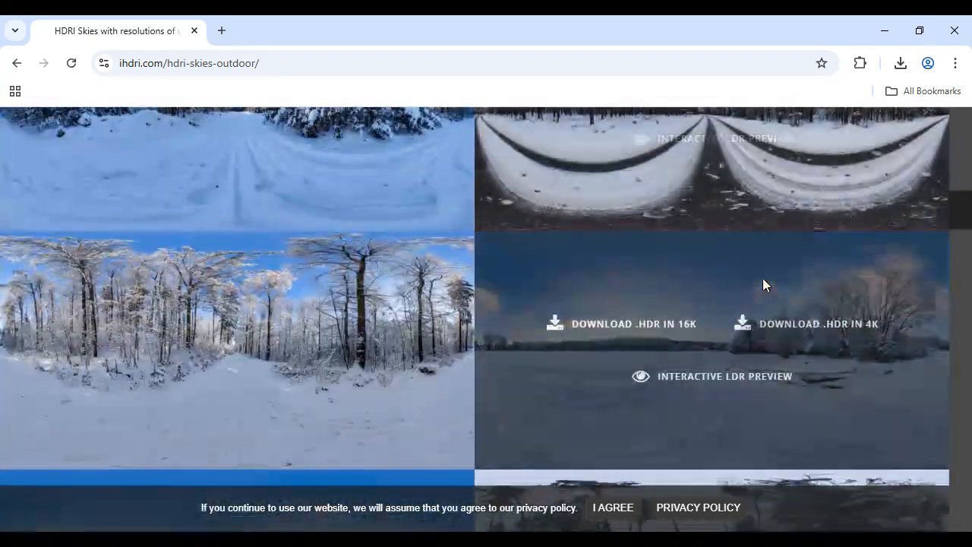
pyautogui.scroll(4, 762, 284)
pyautogui.scroll(-2, 309, 384)
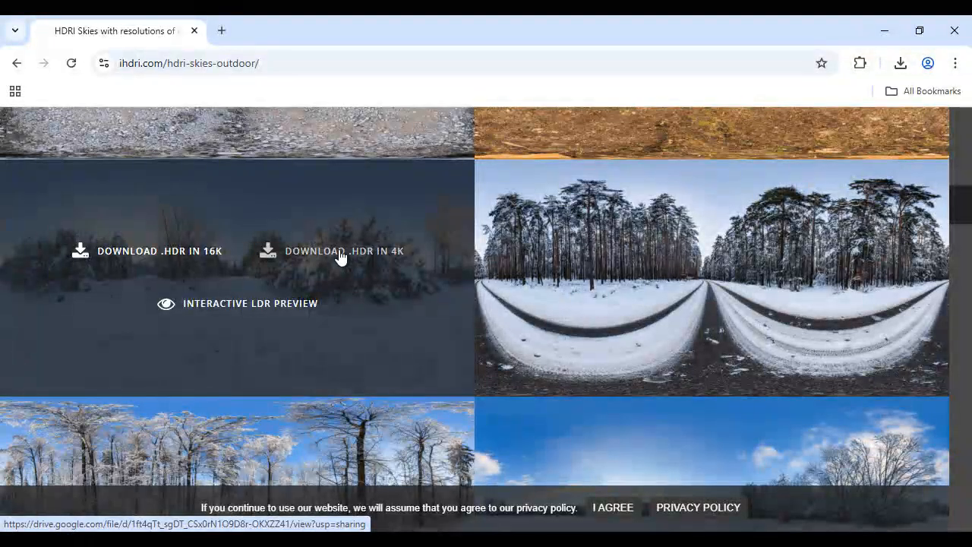
pyautogui.click(340, 258)
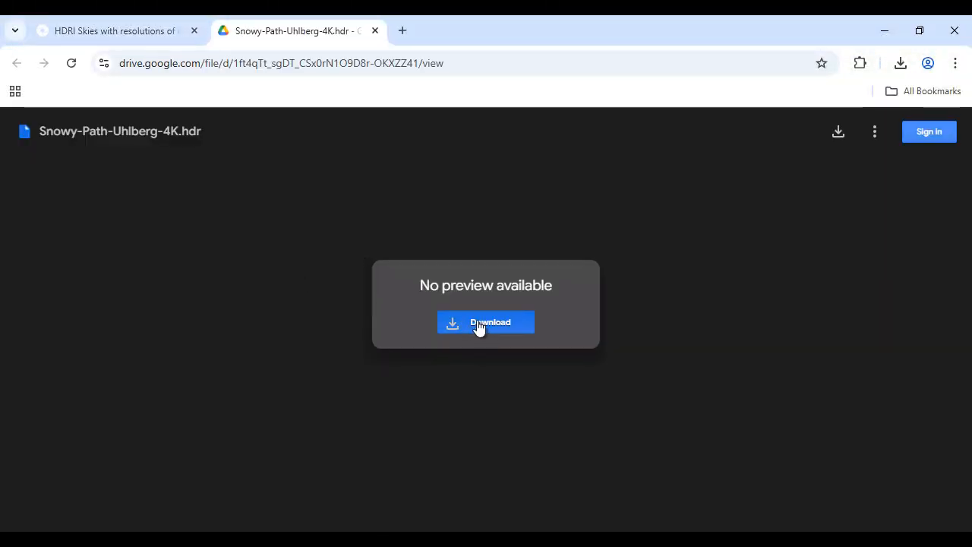
pyautogui.click(480, 324)
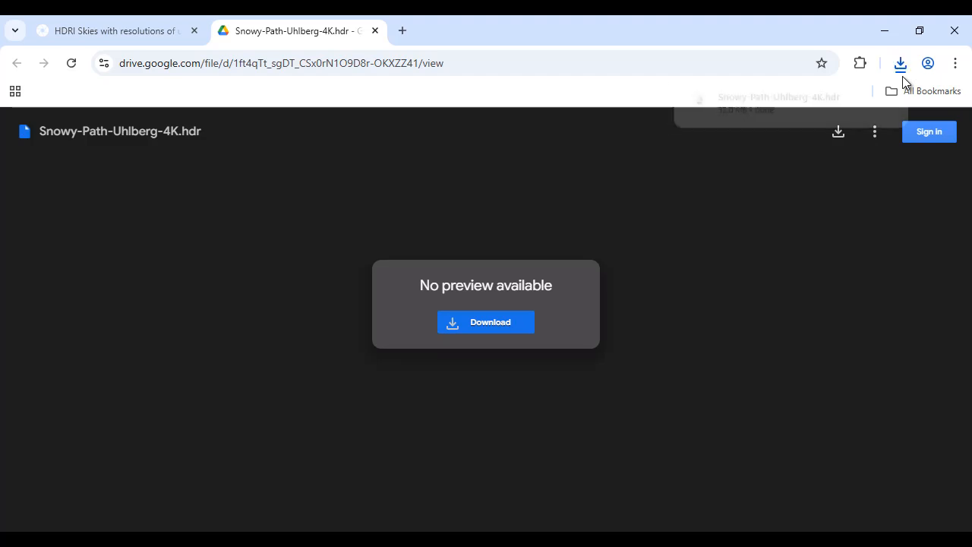
# Switch to the Unreal Editor and create a folder named HDRIS inside the project's Content folder
pyautogui.click(919, 30)
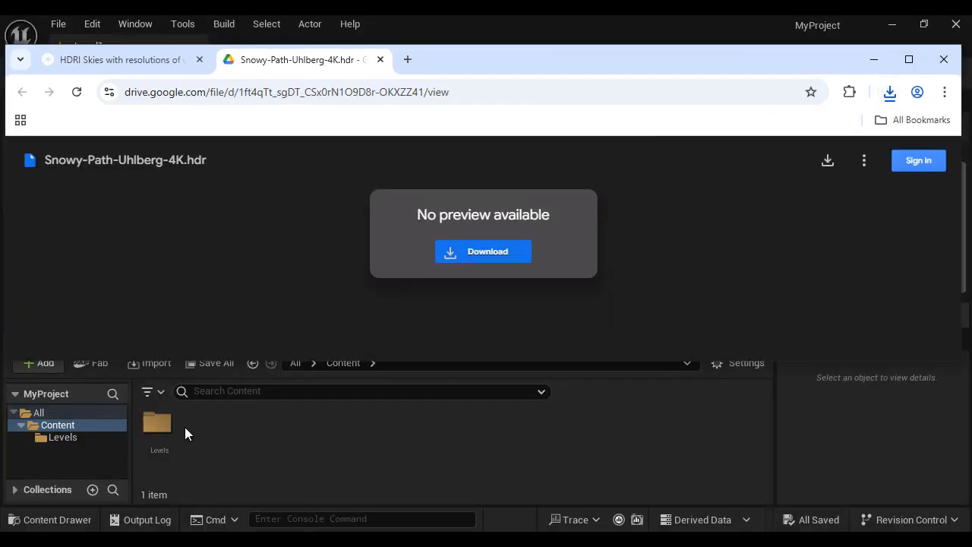
pyautogui.click(72, 426)
pyautogui.rightClick(72, 426)
pyautogui.click(153, 88)
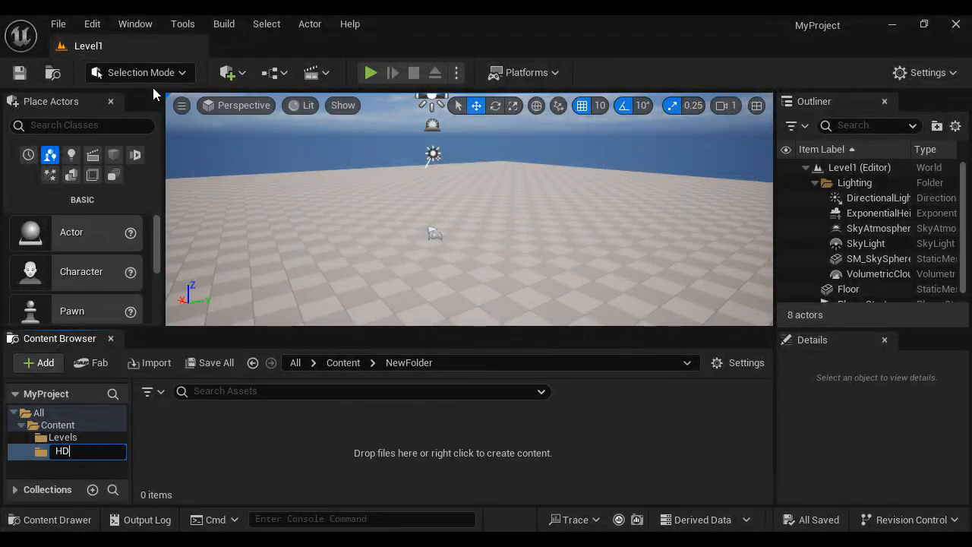
pyautogui.write('HDRIS')
pyautogui.press('Return')
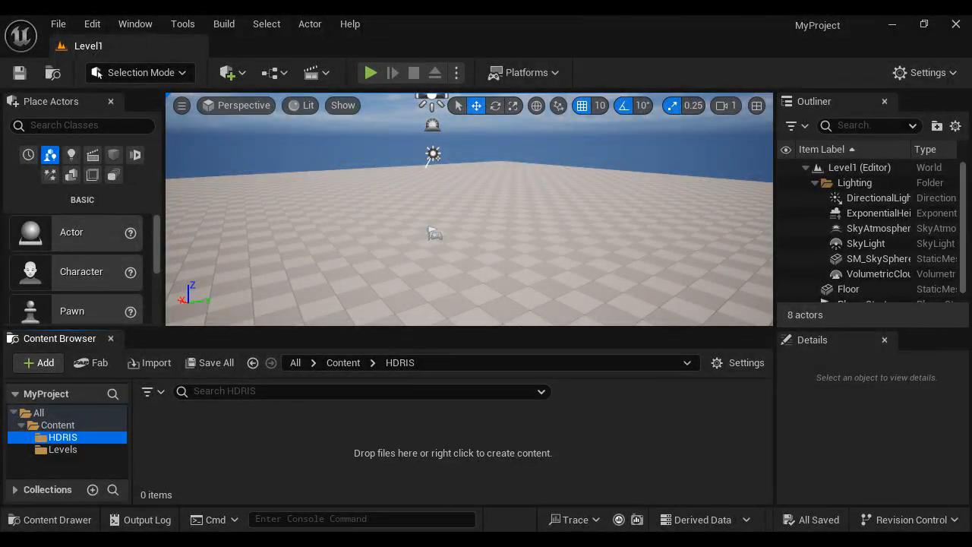
# Import the downloaded Snowy-Path-Uhlberg-4K.hdr from the browser's download list into the HDRIS folder and save the new texture asset
pyautogui.hotkey('alt', 'Tab')
pyautogui.click(889, 92)
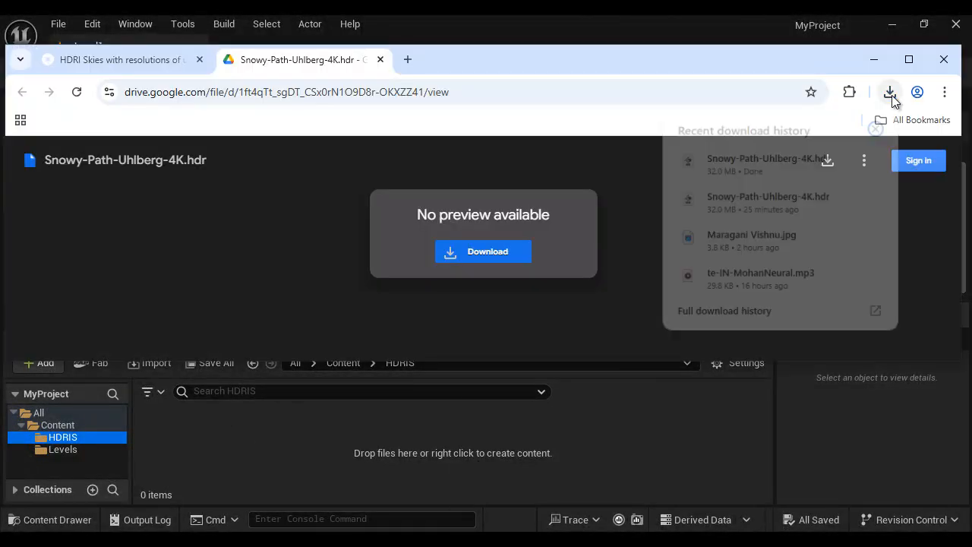
pyautogui.moveTo(768, 159); pyautogui.dragTo(396, 460)
pyautogui.moveTo(583, 362); pyautogui.dragTo(394, 451)
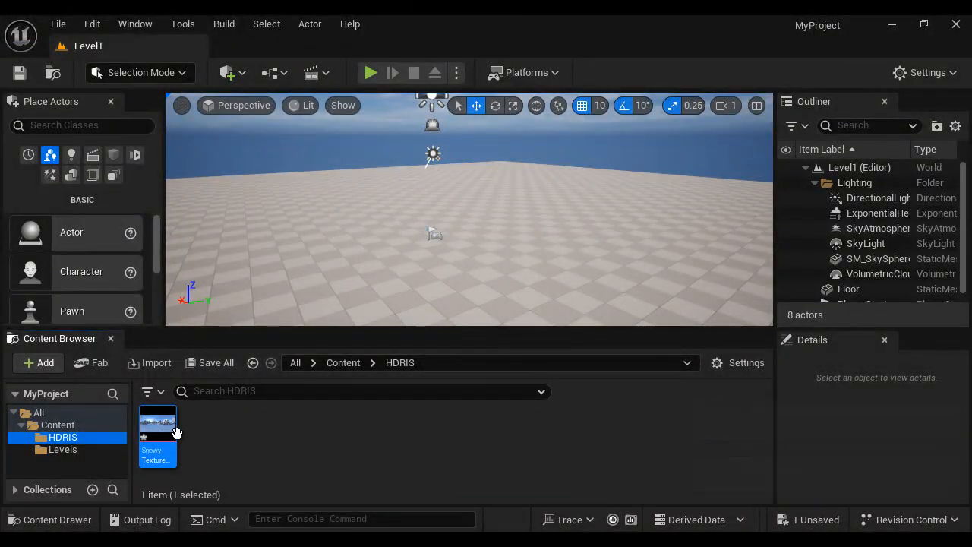
pyautogui.moveTo(170, 434)
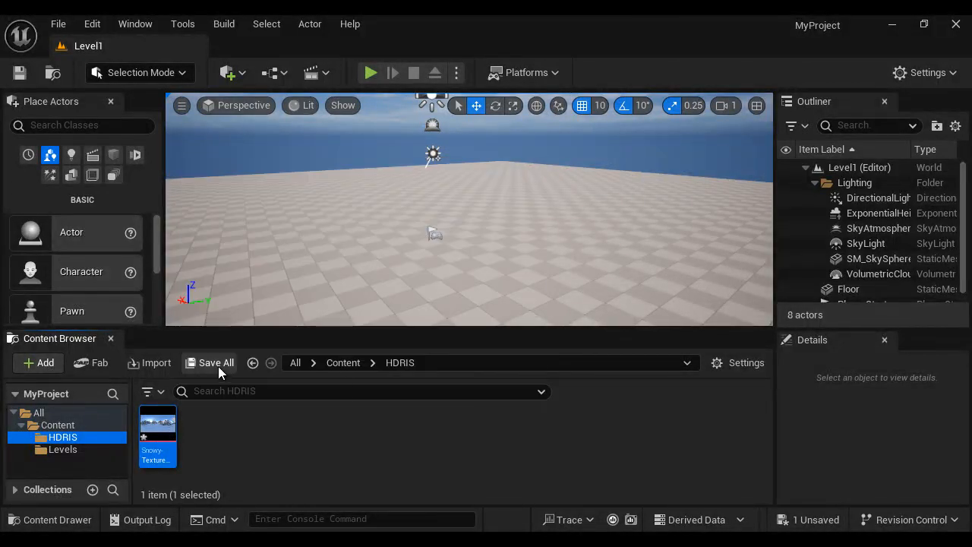
pyautogui.click(217, 365)
pyautogui.click(592, 454)
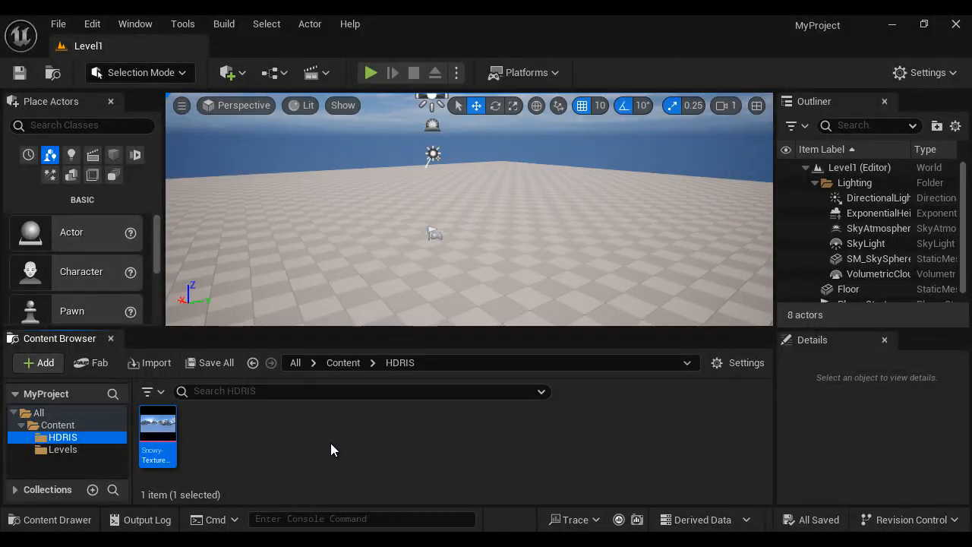
# Open the Snowy-Path-Uhlberg-4K texture and set its Mip Gen Settings to NoMipmaps
pyautogui.moveTo(164, 443)
pyautogui.doubleClick(162, 436)
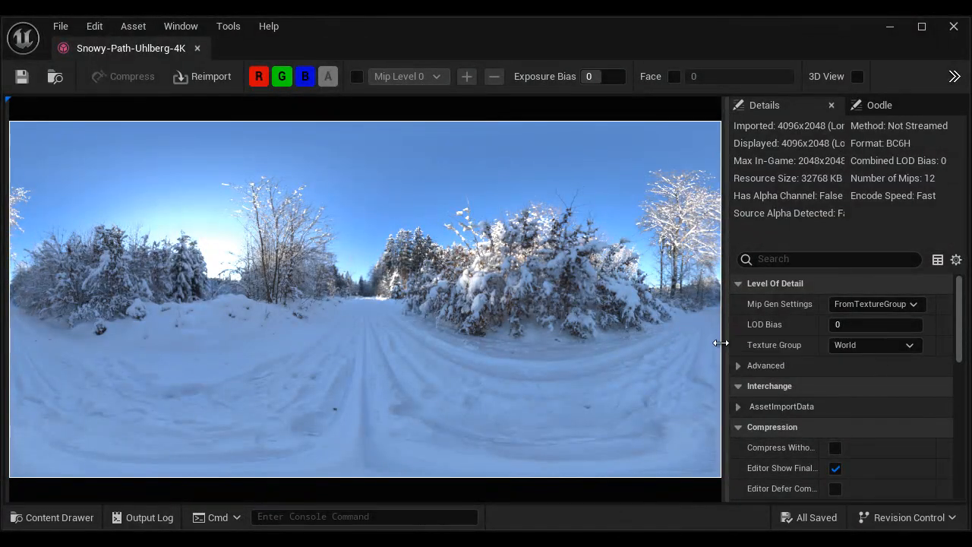
pyautogui.moveTo(720, 342); pyautogui.dragTo(636, 338)
pyautogui.click(826, 305)
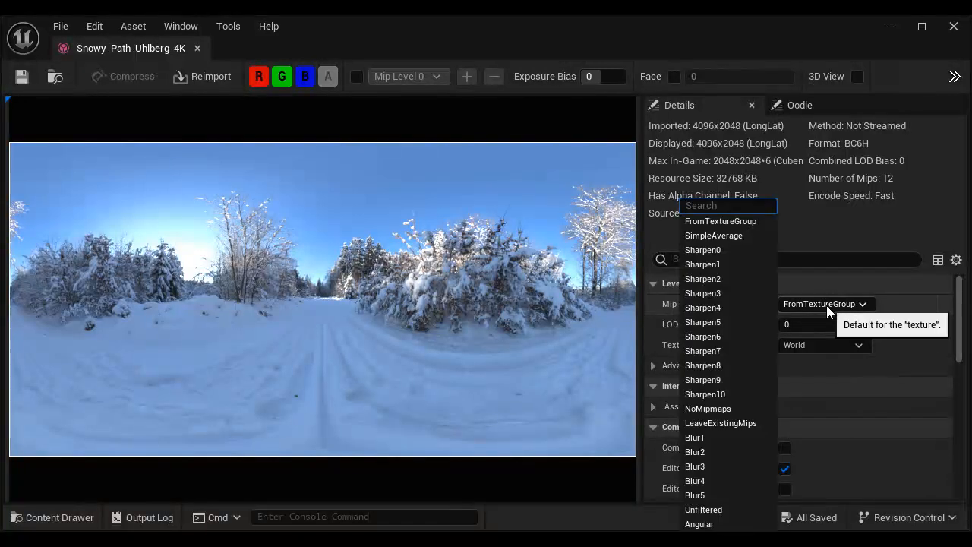
pyautogui.click(524, 44)
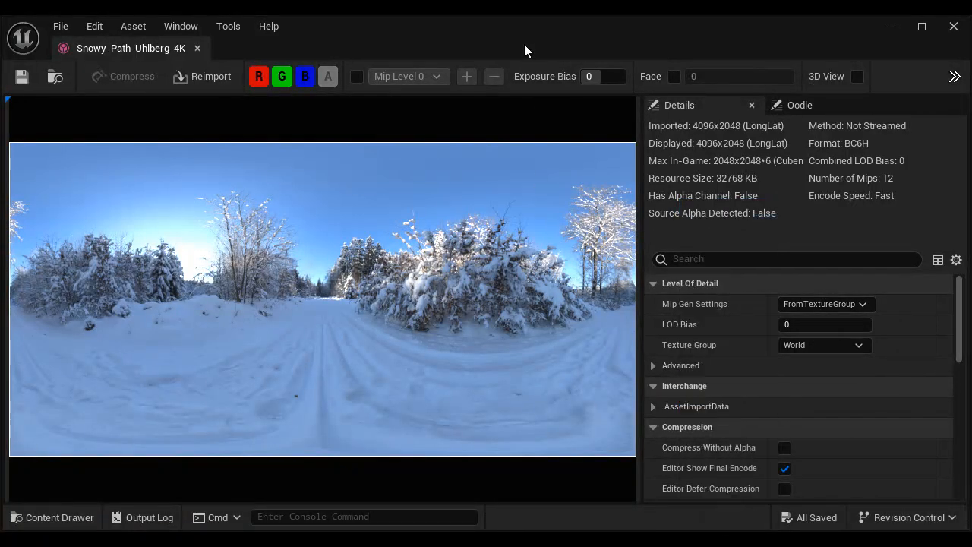
pyautogui.scroll(-2, 407, 346)
pyautogui.scroll(-3, 406, 345)
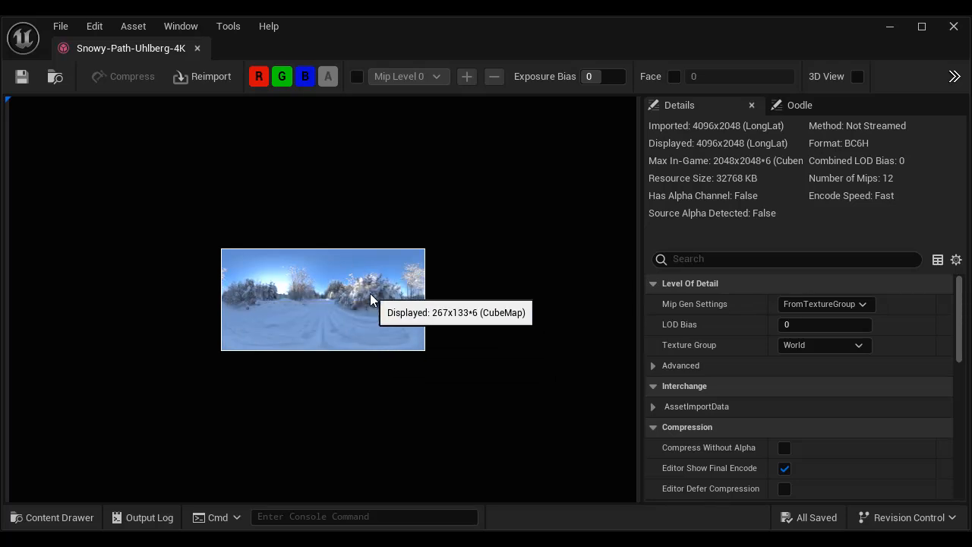
pyautogui.click(823, 304)
pyautogui.click(717, 411)
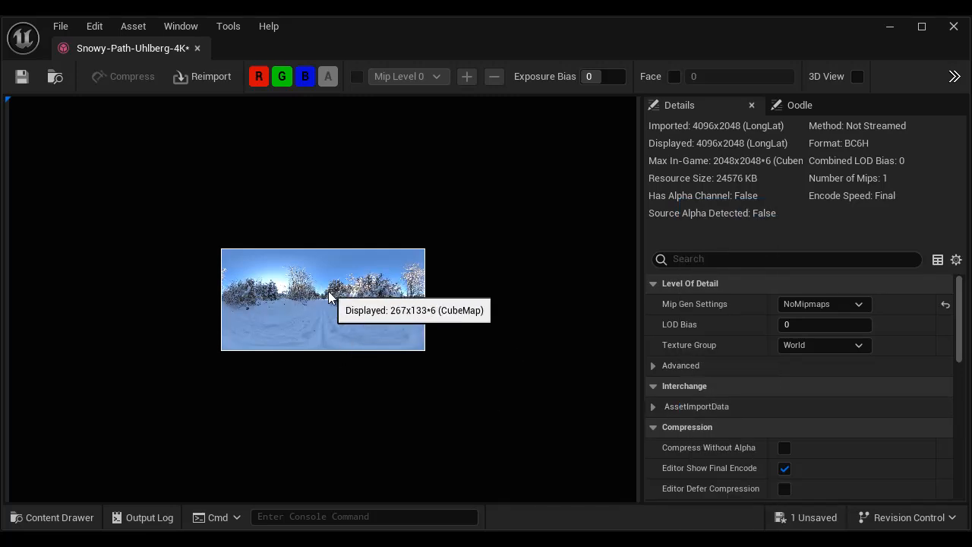
pyautogui.scroll(3, 488, 327)
pyautogui.scroll(1, 488, 327)
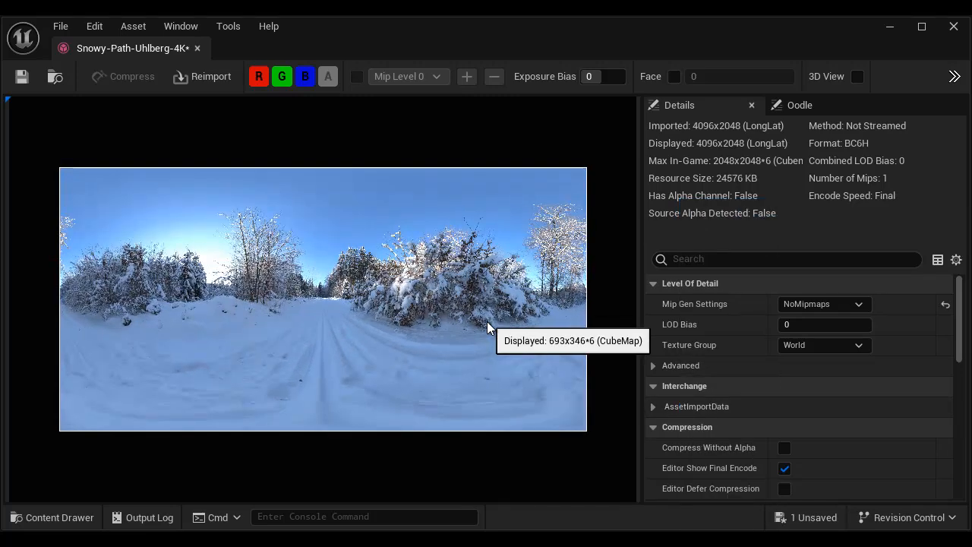
# Set the texture's Texture Group to Skybox and its Compression Settings to HDR High Precision (RGBA32F)
pyautogui.click(832, 345)
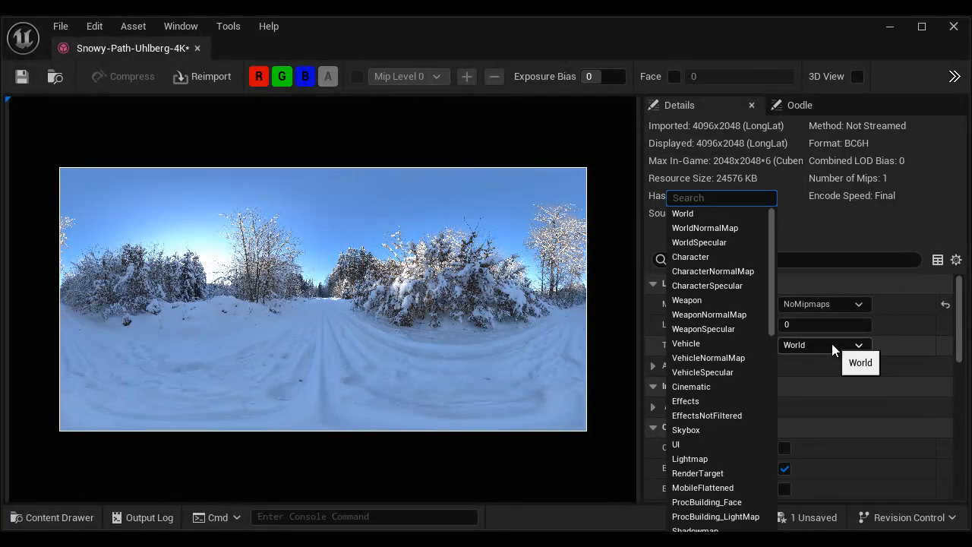
pyautogui.click(702, 431)
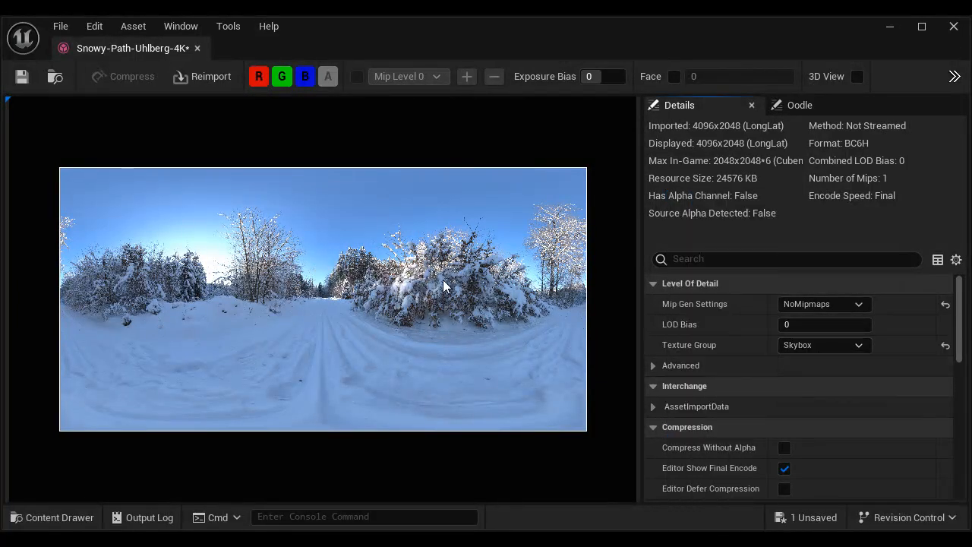
pyautogui.scroll(-3, 736, 350)
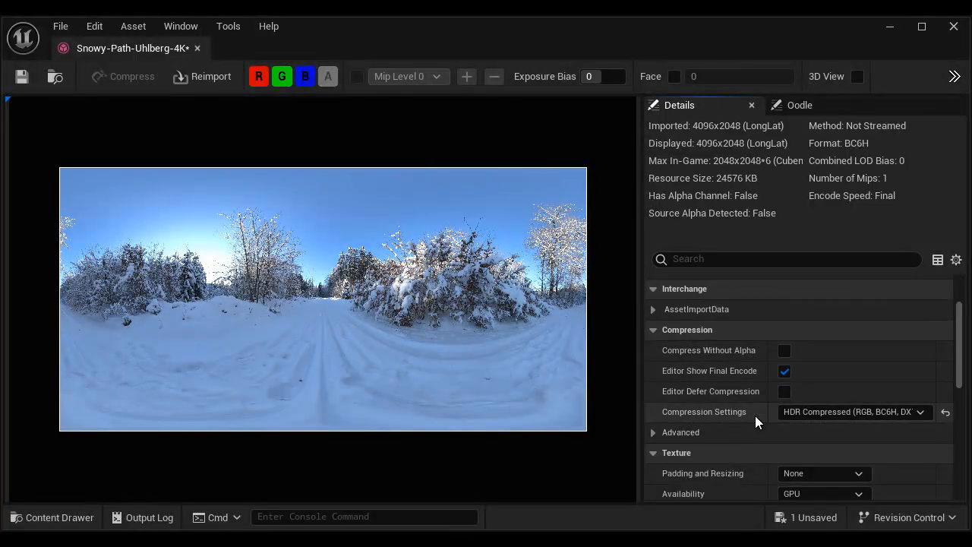
pyautogui.click(839, 414)
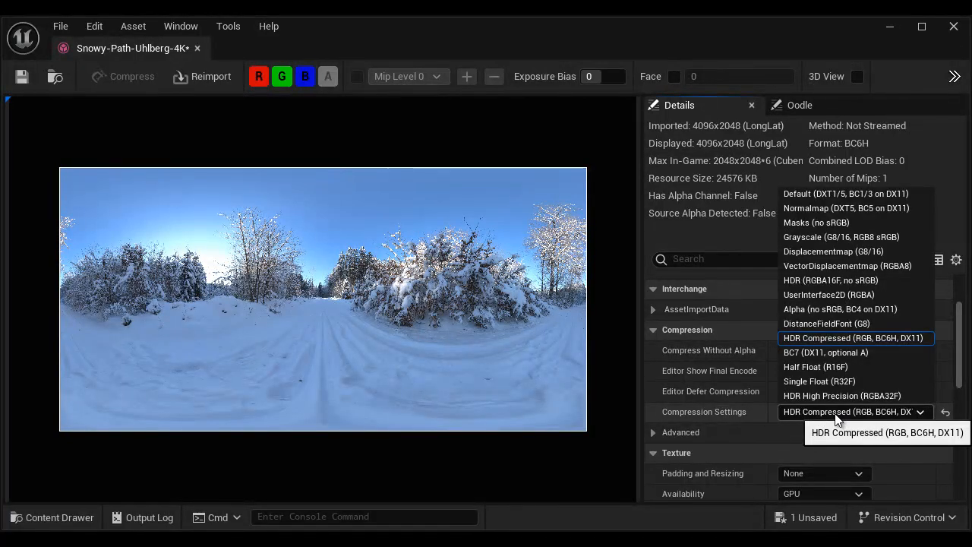
pyautogui.click(845, 396)
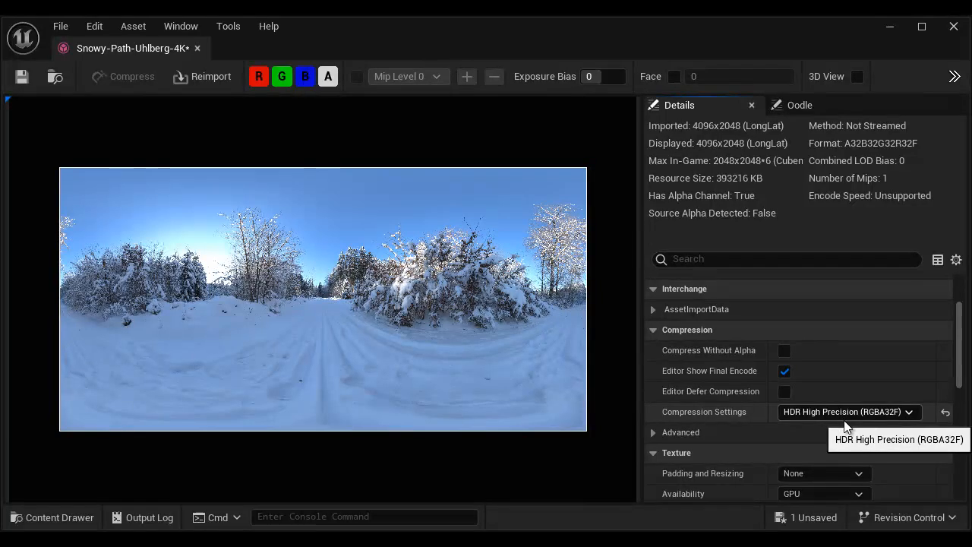
# Set the texture's Maximum Texture Size to 4096 in the advanced compression settings, then save and close the texture
pyautogui.click(653, 433)
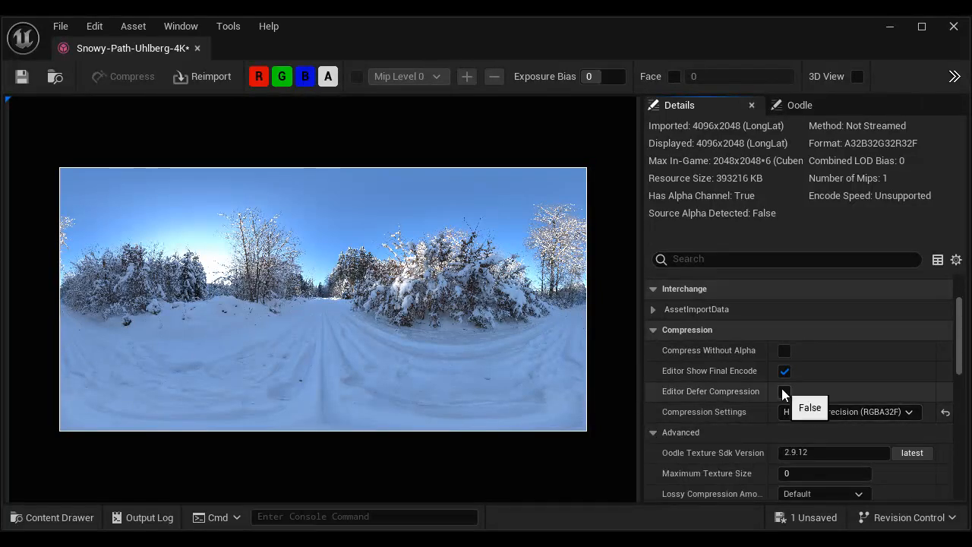
pyautogui.scroll(-2, 759, 402)
pyautogui.click(803, 403)
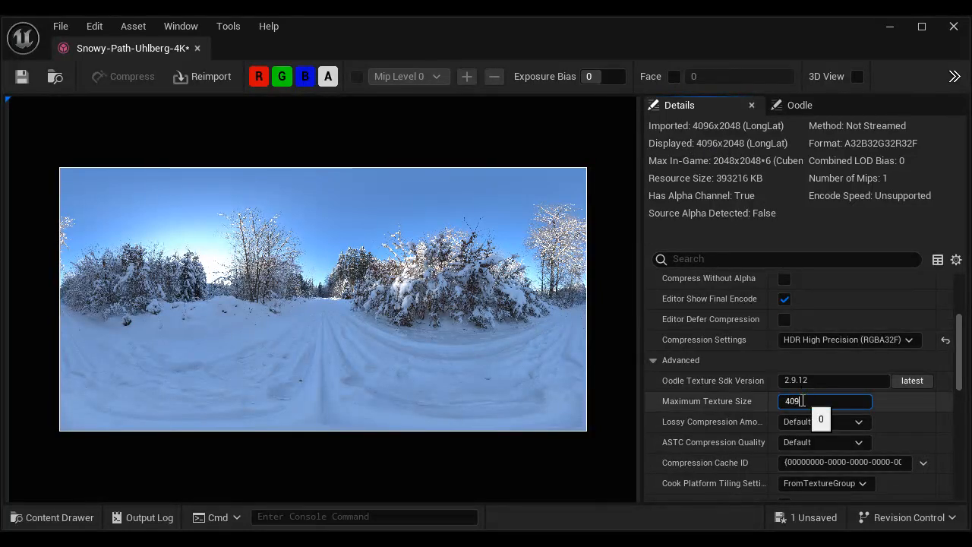
pyautogui.press('Return')
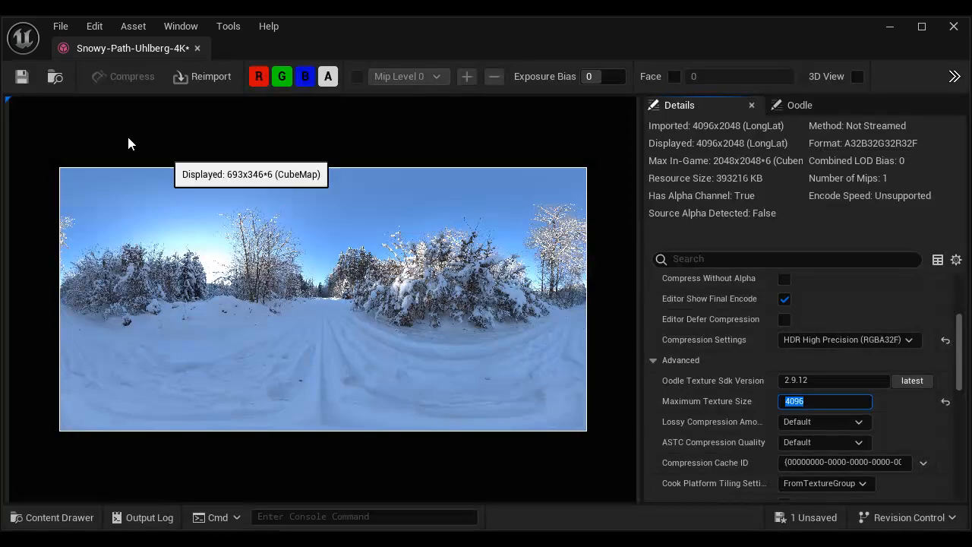
pyautogui.click(22, 82)
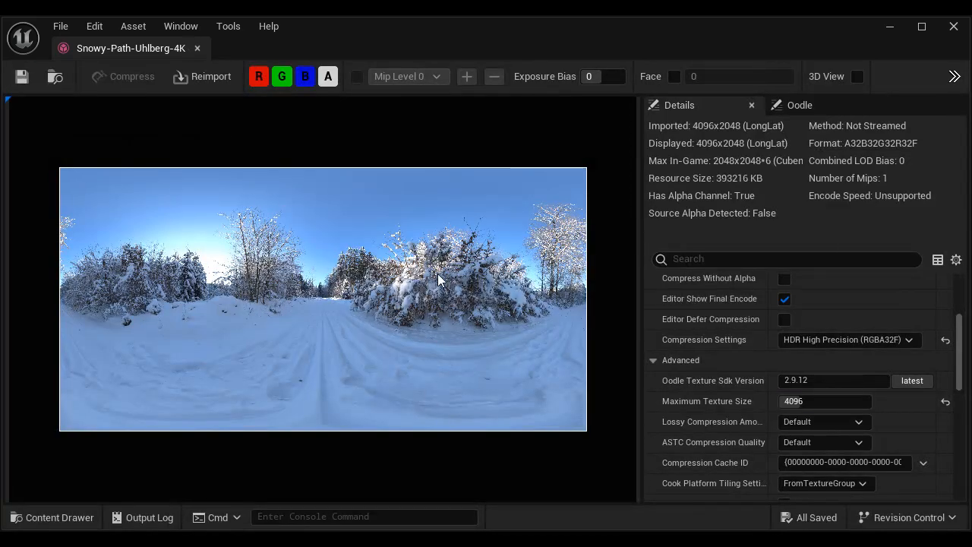
pyautogui.click(196, 48)
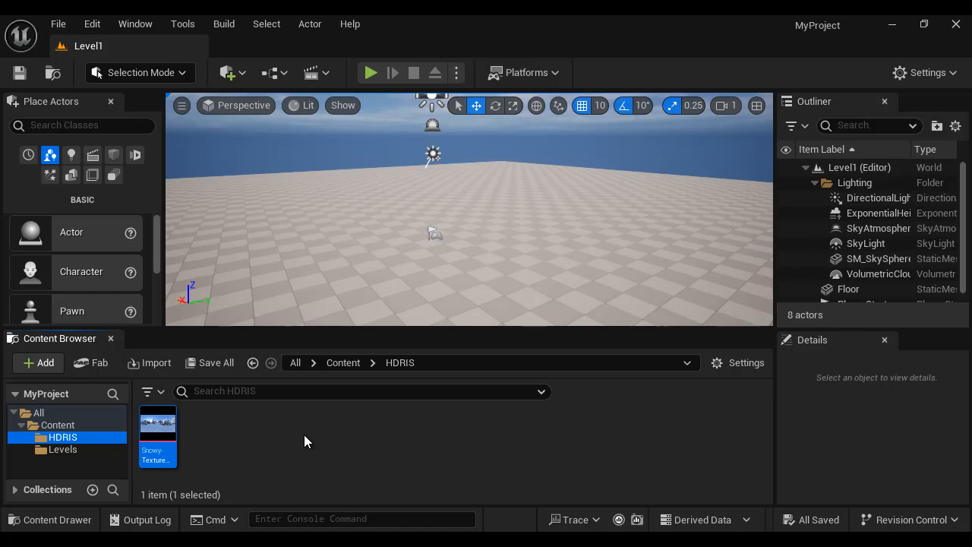
# Create a new material named M_Sky in the HDRIS folder
pyautogui.rightClick(304, 435)
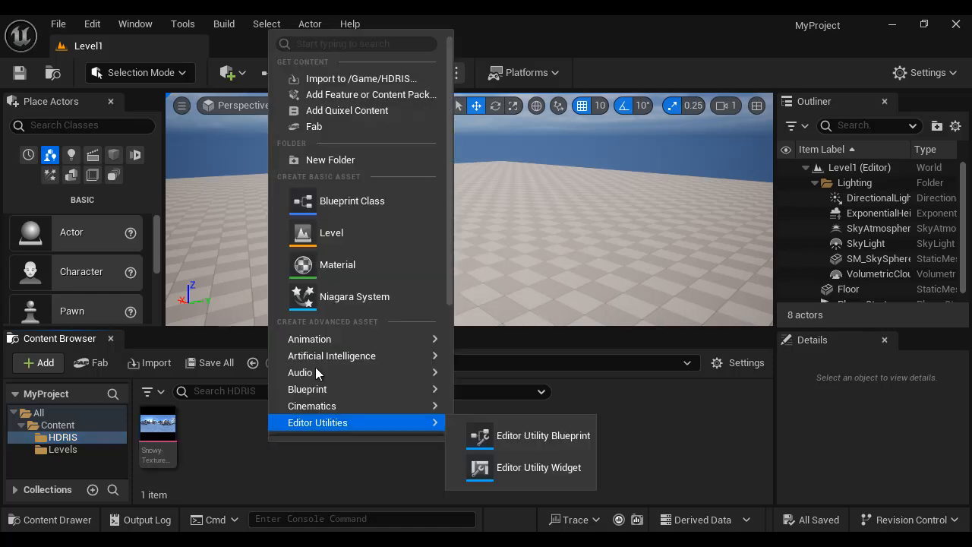
pyautogui.click(342, 274)
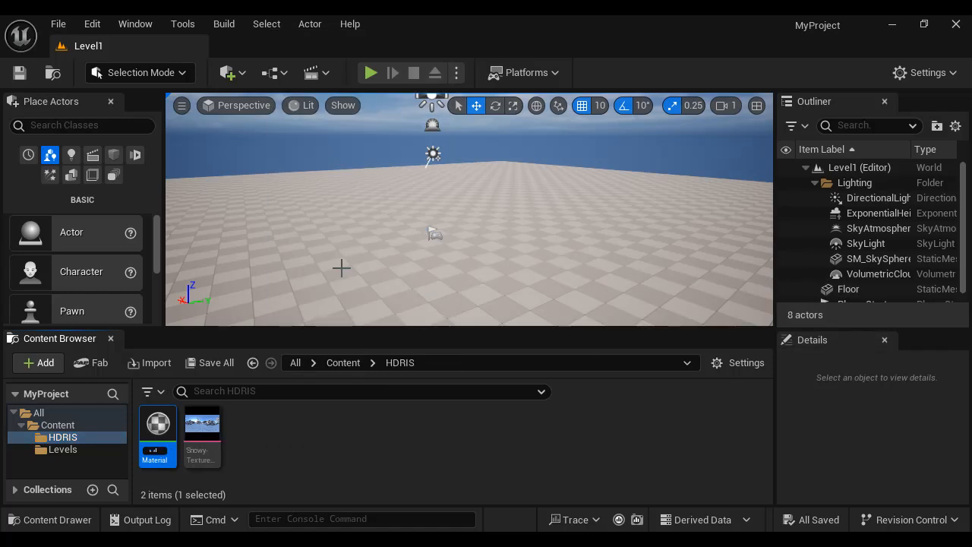
pyautogui.write('M_Sky')
pyautogui.press('Return')
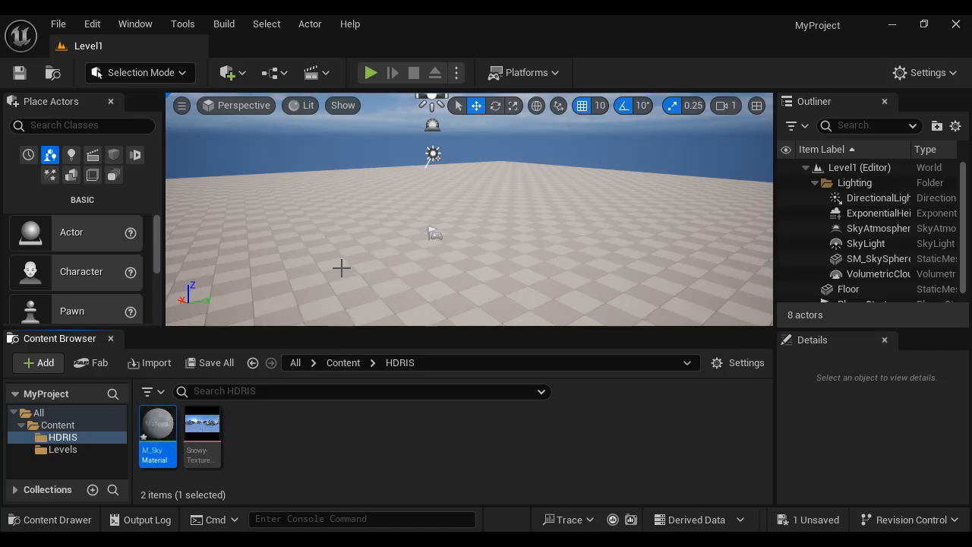
# Open the M_Sky material and set its Shading Model to Unlit
pyautogui.doubleClick(158, 429)
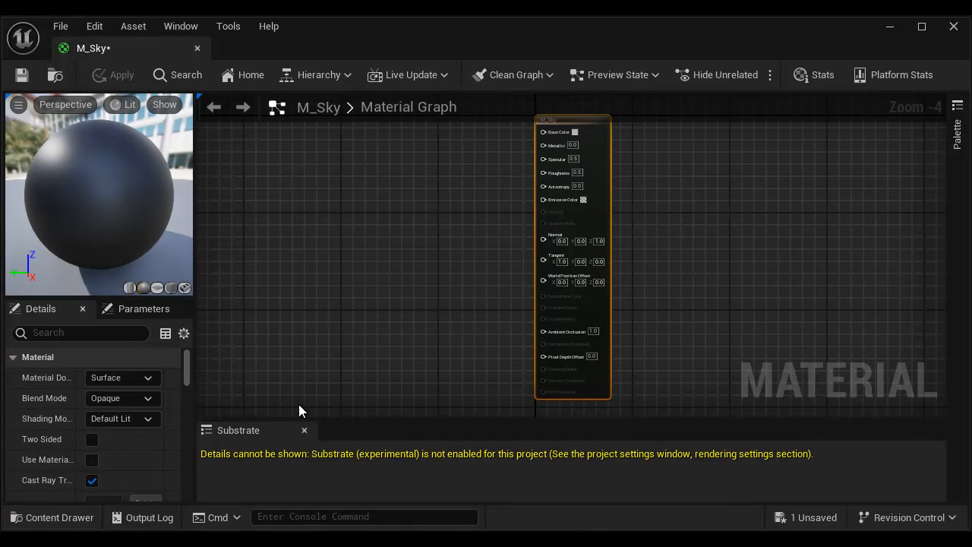
pyautogui.moveTo(195, 332); pyautogui.dragTo(294, 332)
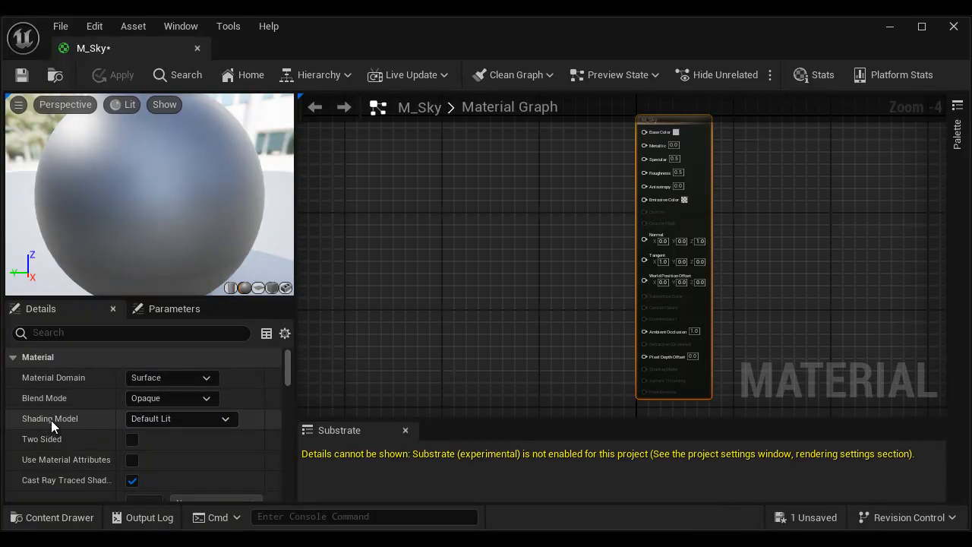
pyautogui.click(189, 418)
pyautogui.click(178, 230)
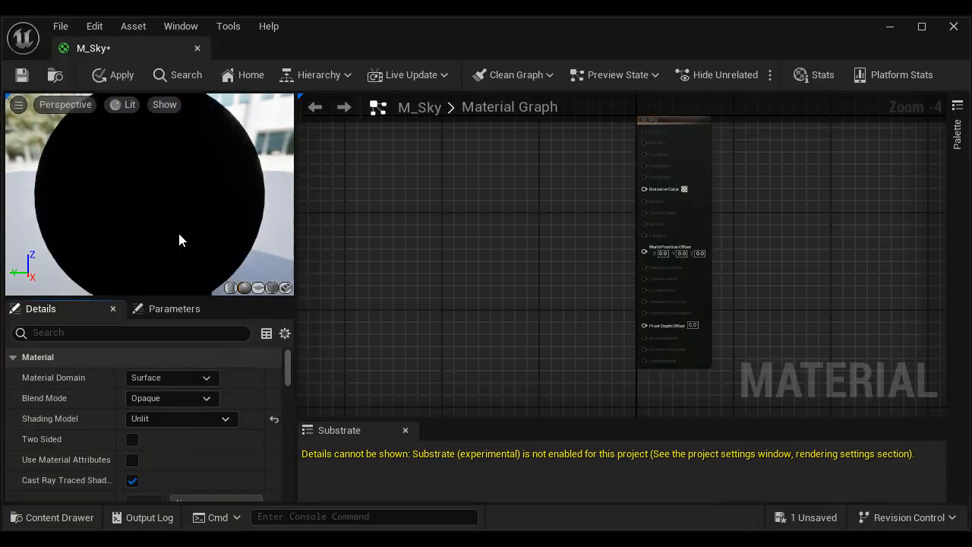
# Enable Two Sided and Is Sky on the M_Sky material, and close the Substrate panel
pyautogui.click(133, 440)
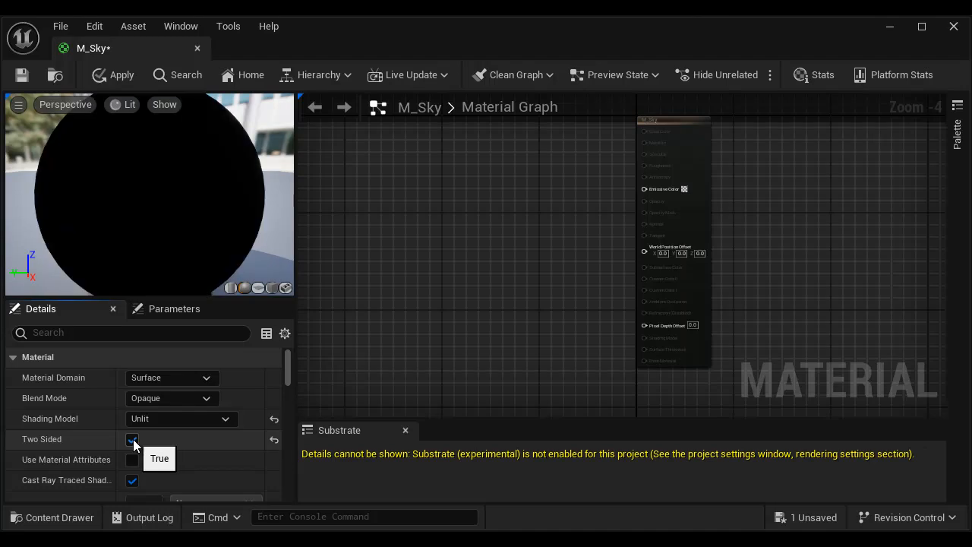
pyautogui.click(137, 337)
pyautogui.write('is')
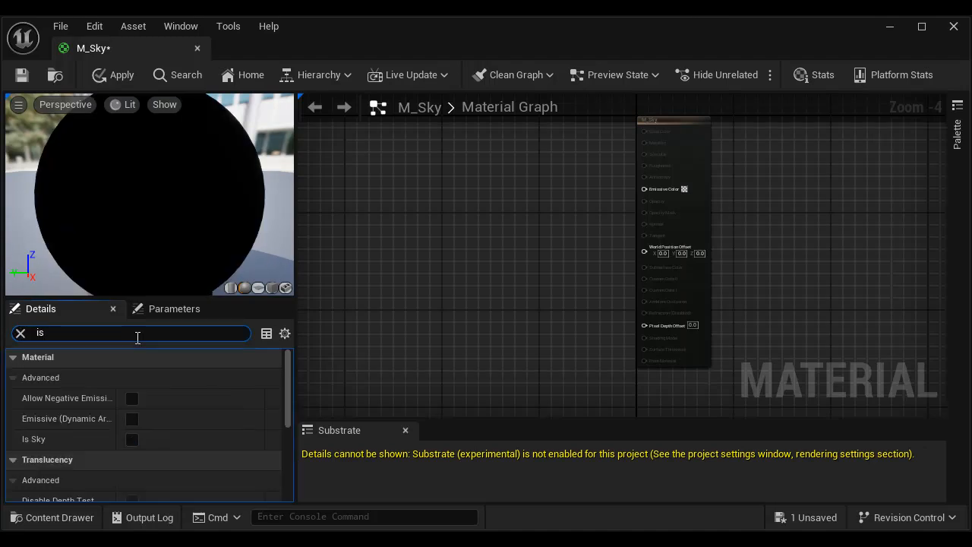
pyautogui.click(133, 439)
pyautogui.click(21, 332)
pyautogui.click(405, 429)
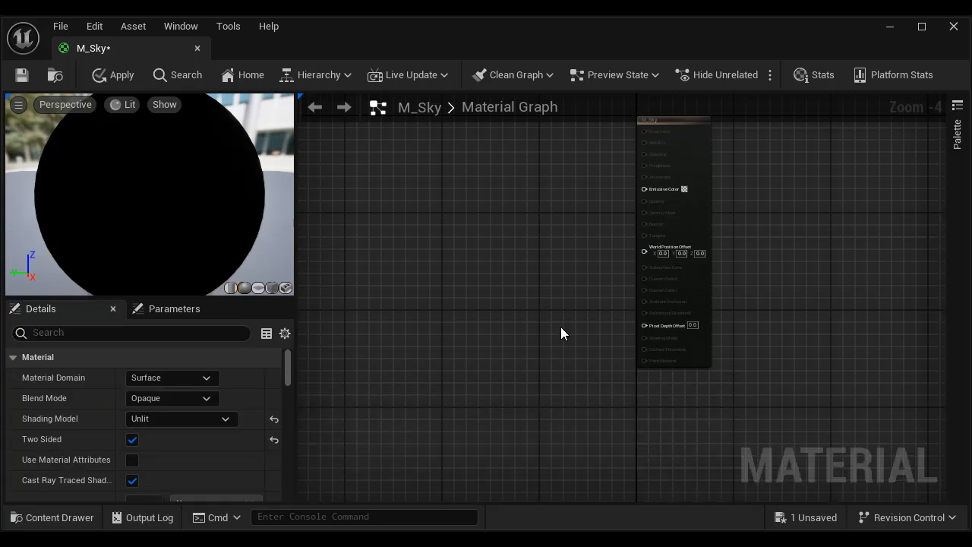
# Add a Texture Sample node and connect its RGB output to the material's Emissive Color input
pyautogui.scroll(4, 618, 395)
pyautogui.moveTo(663, 318); pyautogui.dragTo(666, 299, button='right')
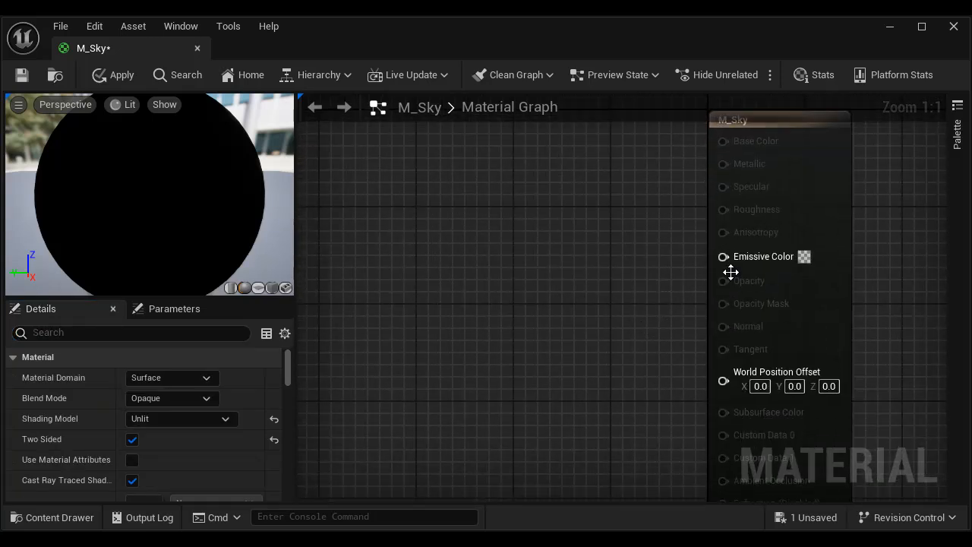
pyautogui.rightClick(471, 240)
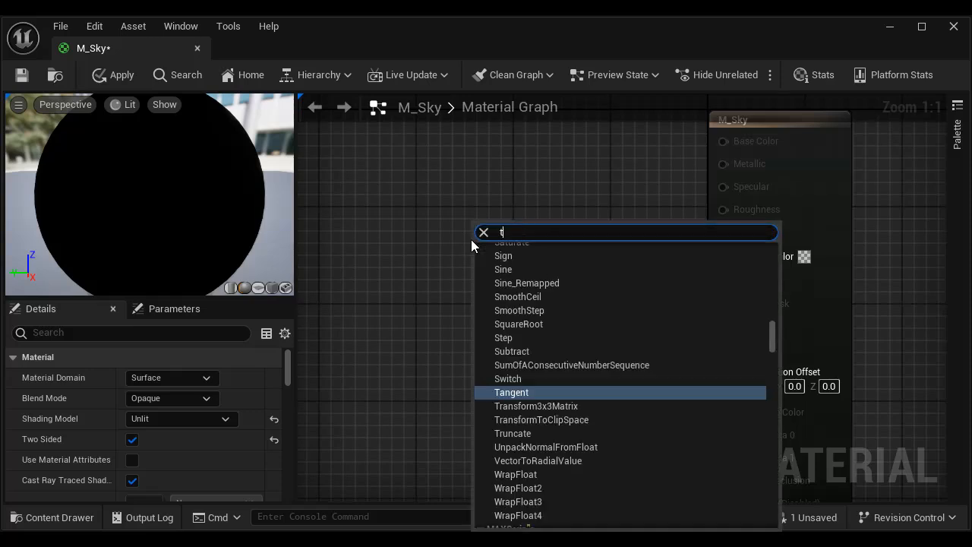
pyautogui.write('textu')
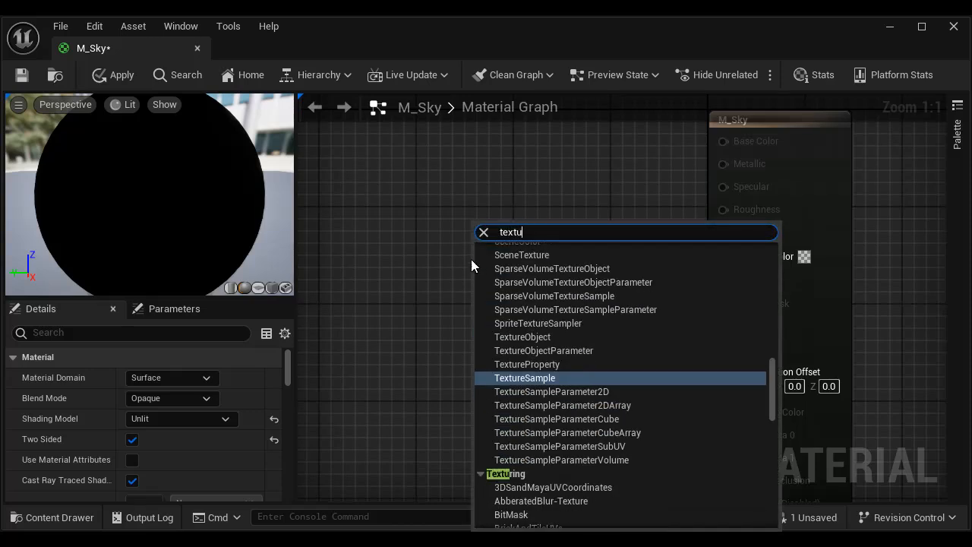
pyautogui.click(545, 377)
pyautogui.moveTo(615, 271); pyautogui.dragTo(722, 255)
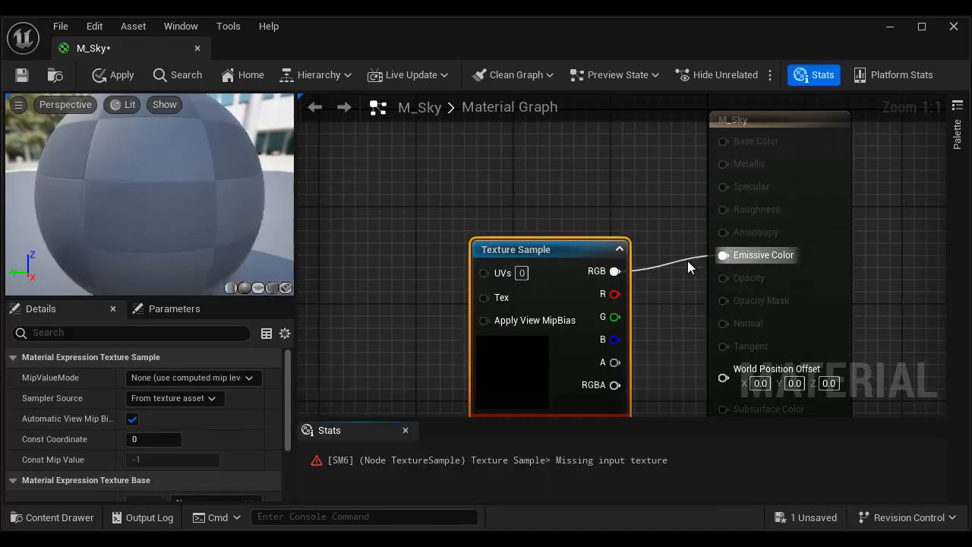
pyautogui.moveTo(581, 243); pyautogui.dragTo(576, 224)
# Assign the Snowy-Path-Uhlberg-4K texture to the Texture Sample node
pyautogui.scroll(-2, 224, 450)
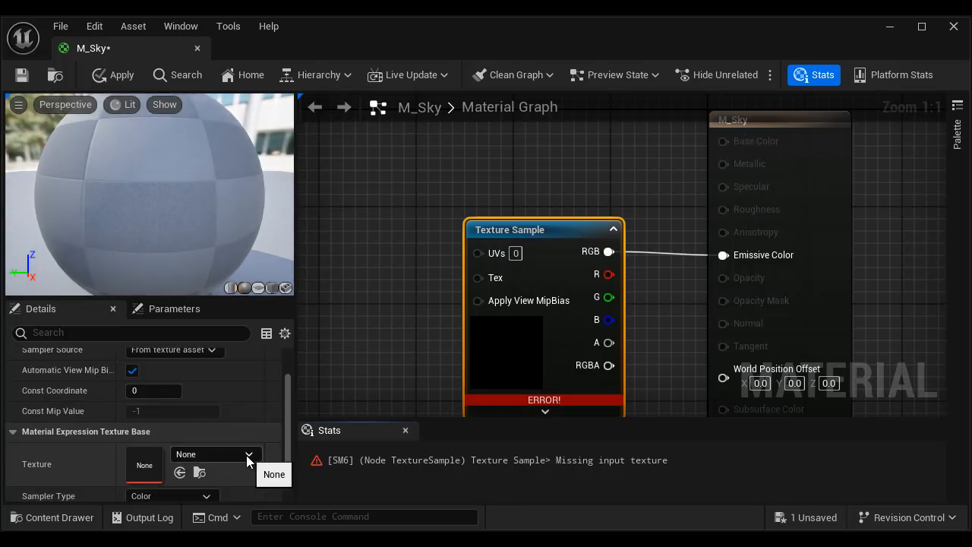
pyautogui.click(248, 455)
pyautogui.click(275, 361)
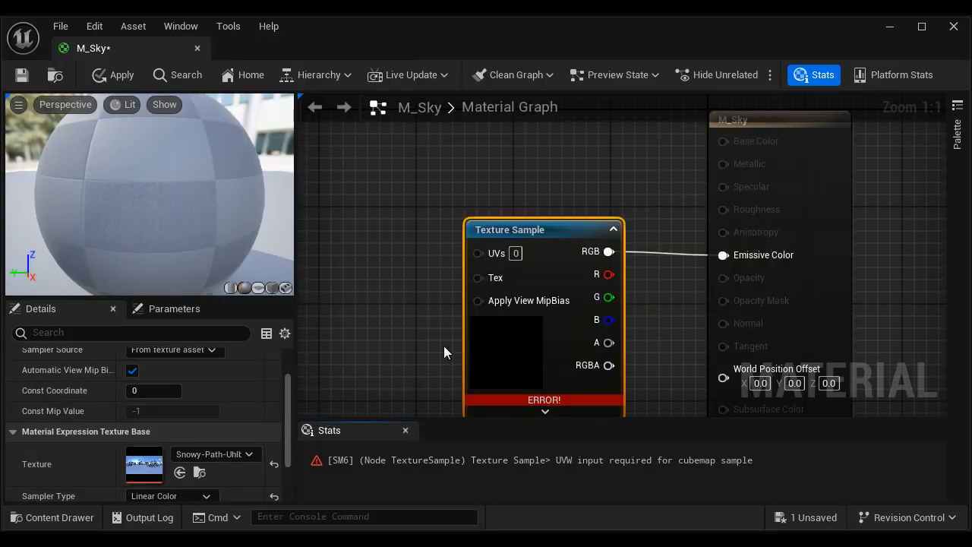
# Add an Absolute World Position node with its XYZ output feeding the Texture Sample's UVs, and save the material
pyautogui.moveTo(379, 352); pyautogui.dragTo(544, 331, button='right')
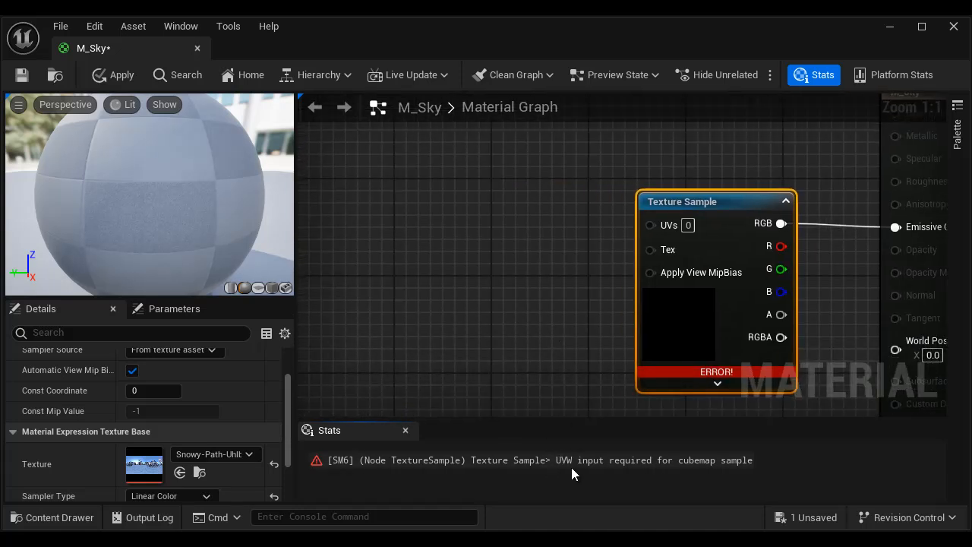
pyautogui.rightClick(416, 215)
pyautogui.write('wo')
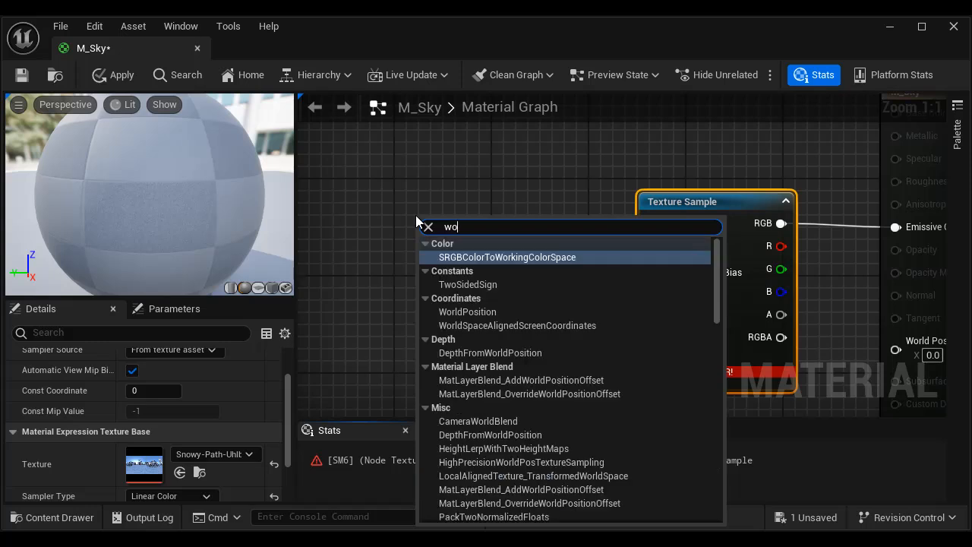
pyautogui.write('rld')
pyautogui.click(486, 256)
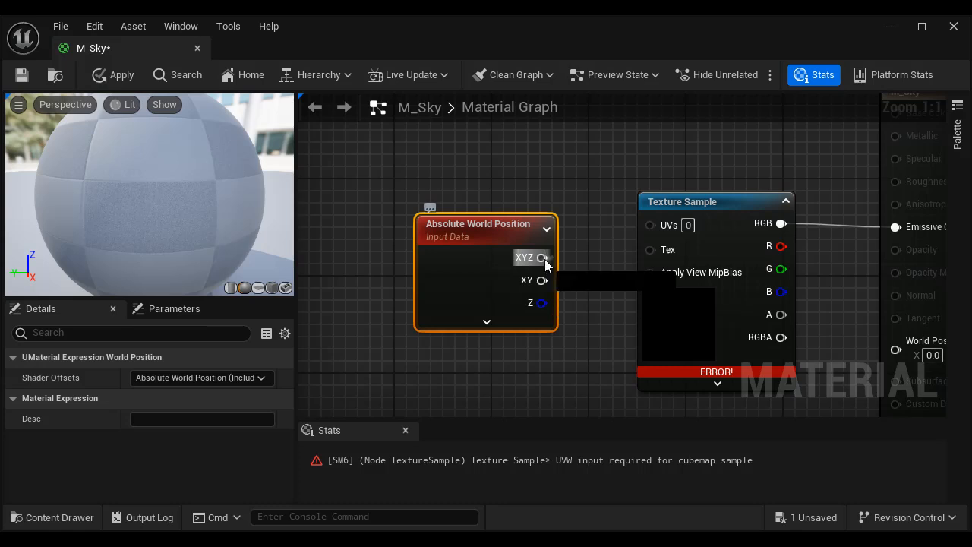
pyautogui.moveTo(544, 259); pyautogui.dragTo(649, 225)
pyautogui.moveTo(524, 236); pyautogui.dragTo(576, 212)
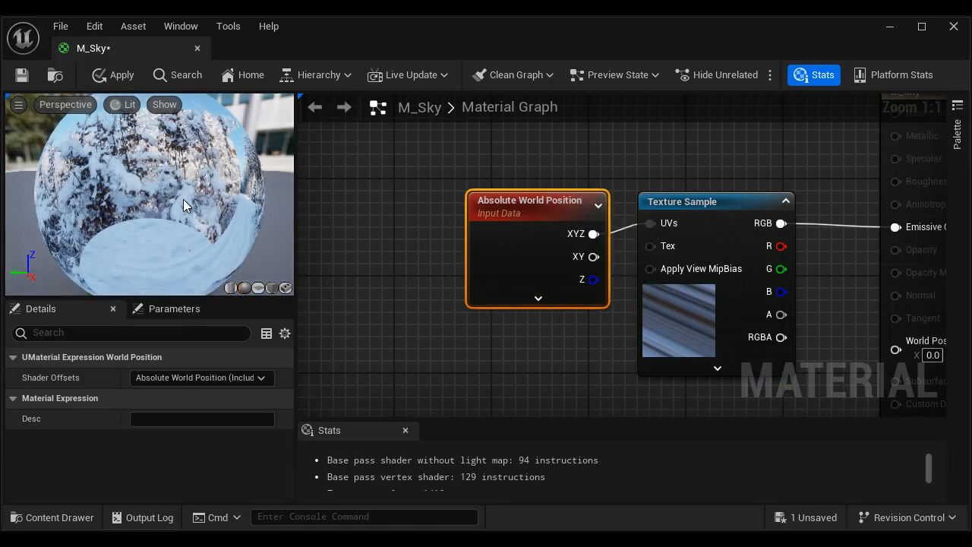
pyautogui.moveTo(185, 218); pyautogui.dragTo(356, 224)
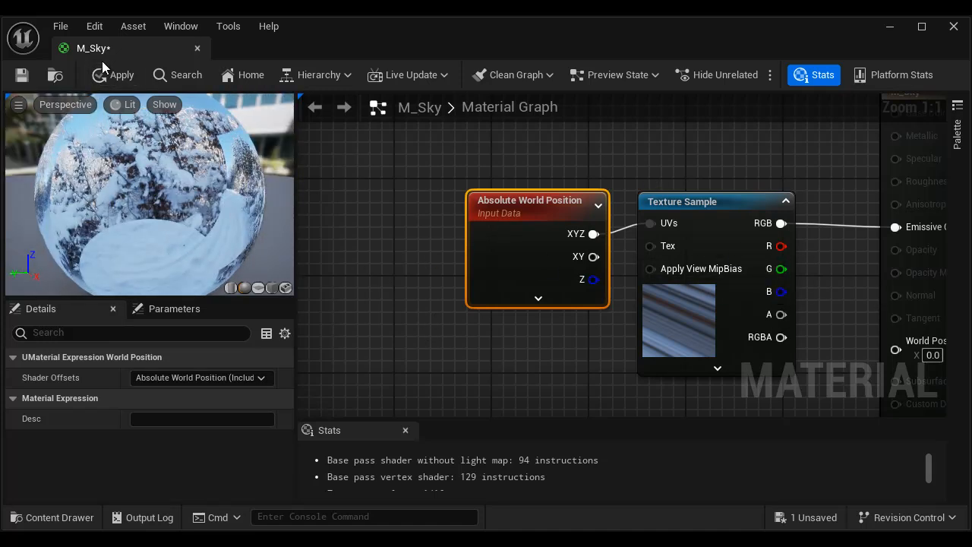
pyautogui.click(21, 75)
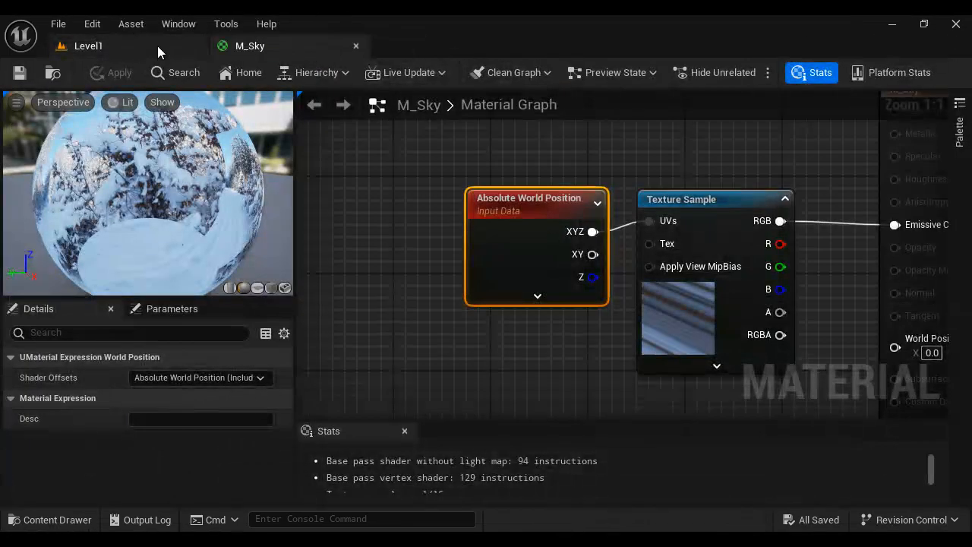
# In Level1, assign the M_Sky material to Element 0 of the SM_SkySphere actor
pyautogui.click(157, 45)
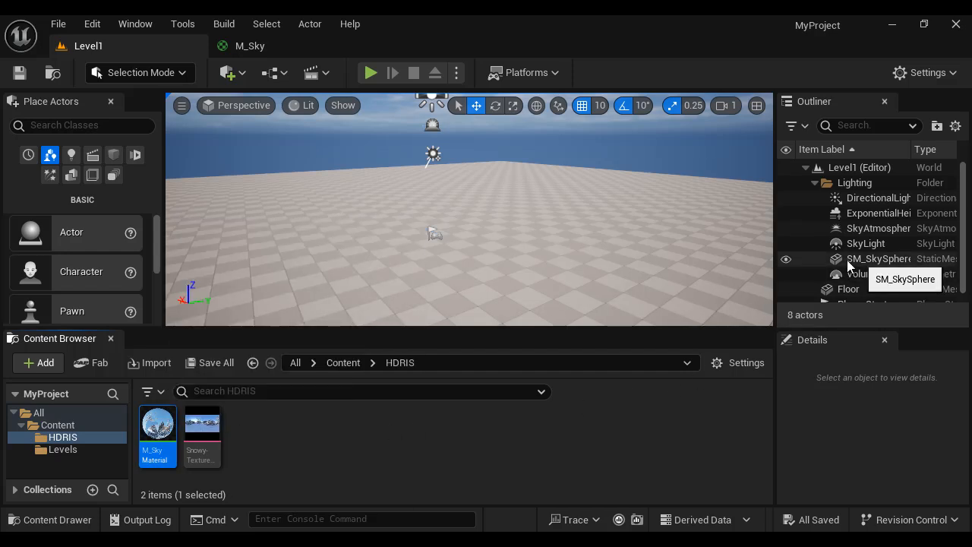
pyautogui.click(882, 257)
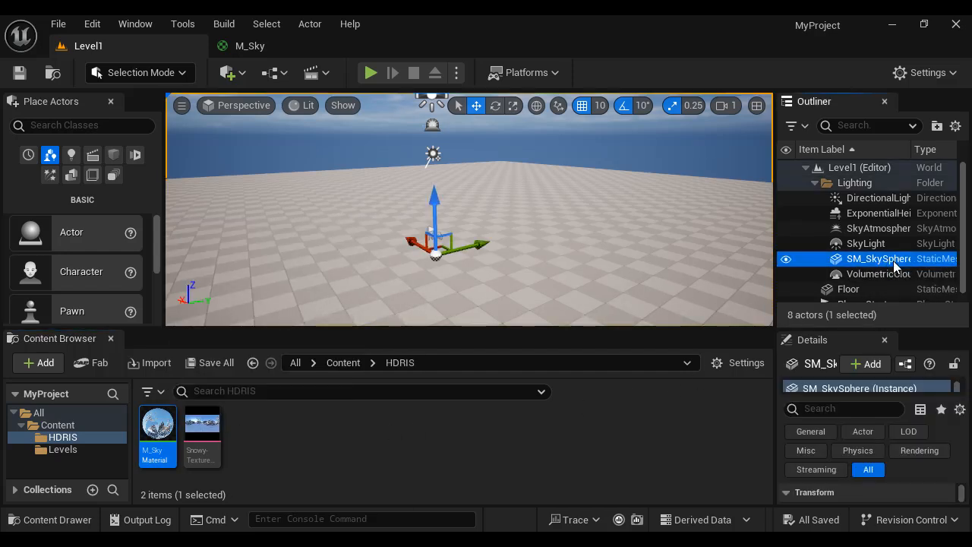
pyautogui.moveTo(774, 357); pyautogui.dragTo(683, 357)
pyautogui.moveTo(760, 331); pyautogui.dragTo(759, 286)
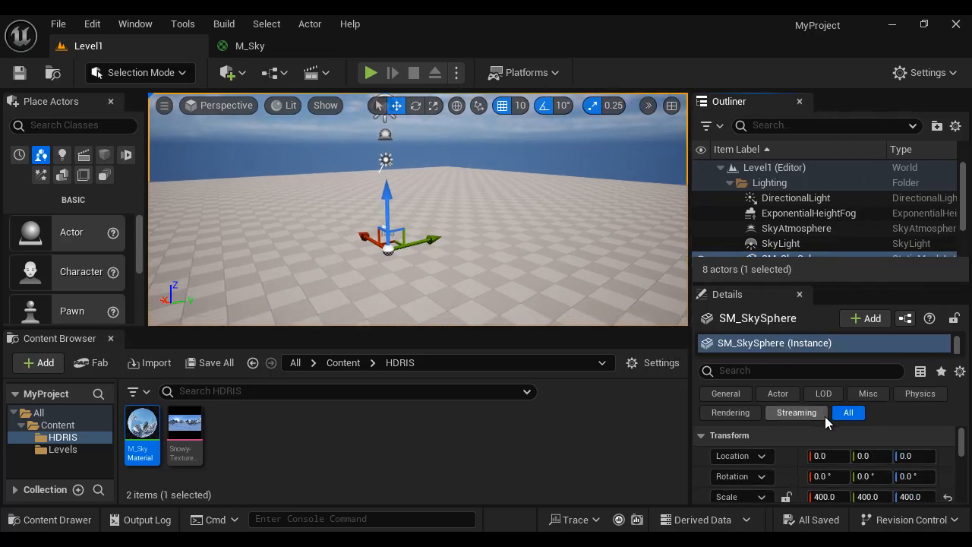
pyautogui.scroll(-6, 824, 447)
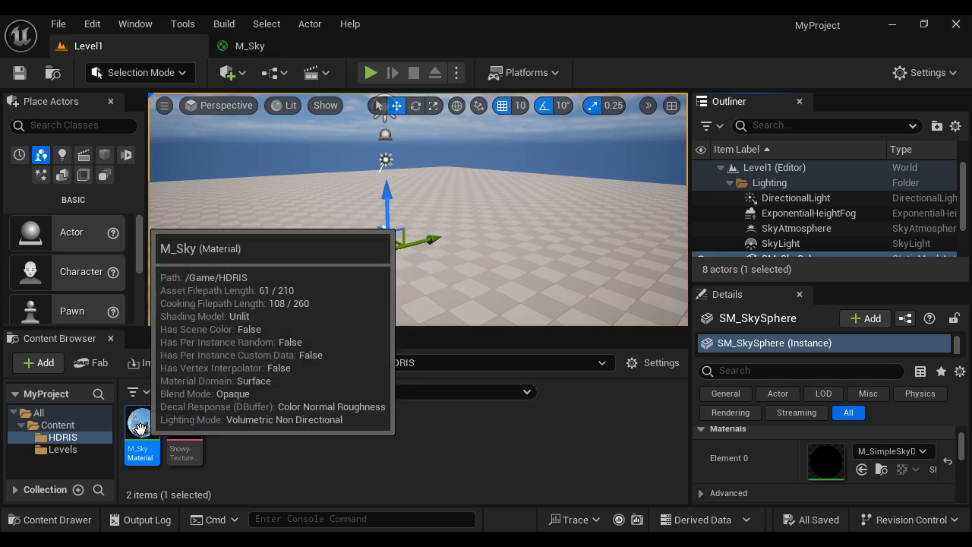
pyautogui.moveTo(142, 424); pyautogui.dragTo(824, 459)
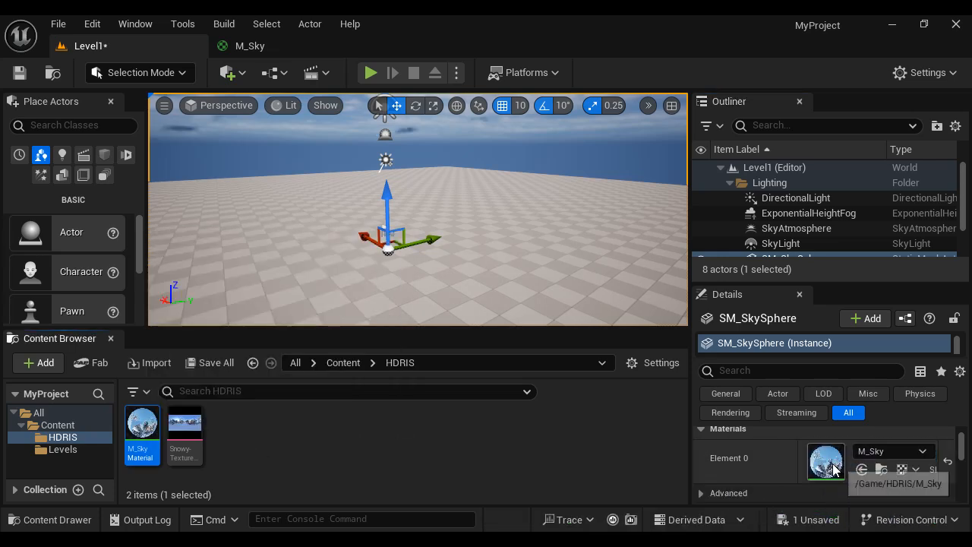
pyautogui.moveTo(528, 267)
pyautogui.keyDown('alt'); pyautogui.mouseDown()
pyautogui.moveTo(442, 213)
pyautogui.moveTo(392, 204)
pyautogui.moveTo(170, 218)
pyautogui.moveTo(180, 263)
pyautogui.moveTo(228, 273)
pyautogui.moveTo(535, 268)
pyautogui.mouseUp(); pyautogui.keyUp('alt')
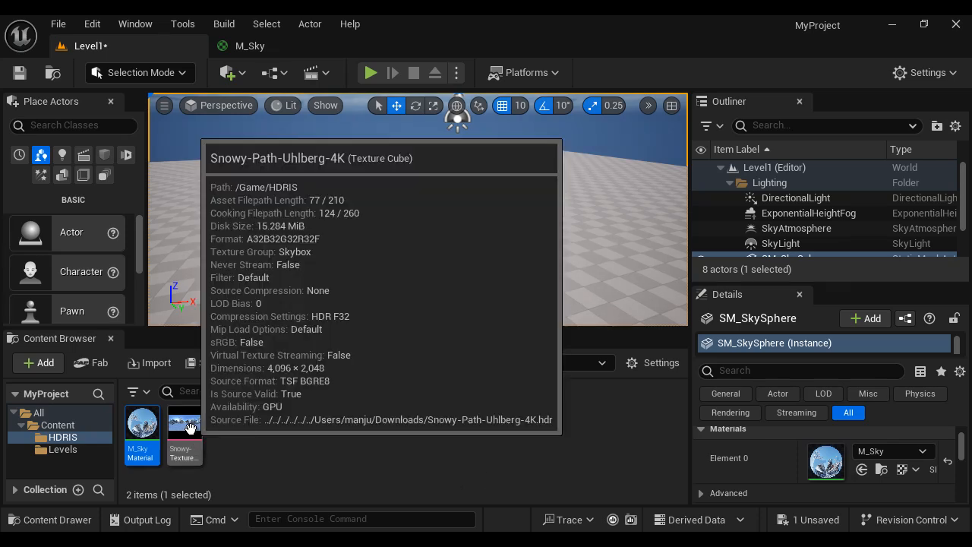
# Review the Snowy-Path-Uhlberg-4K texture's level of detail and compression settings, and close the texture
pyautogui.click(190, 429)
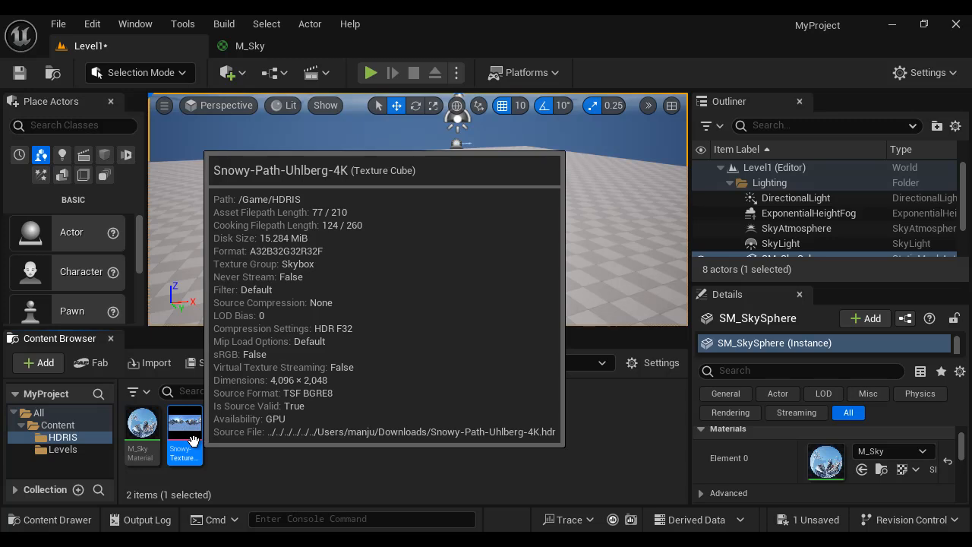
pyautogui.doubleClick(193, 439)
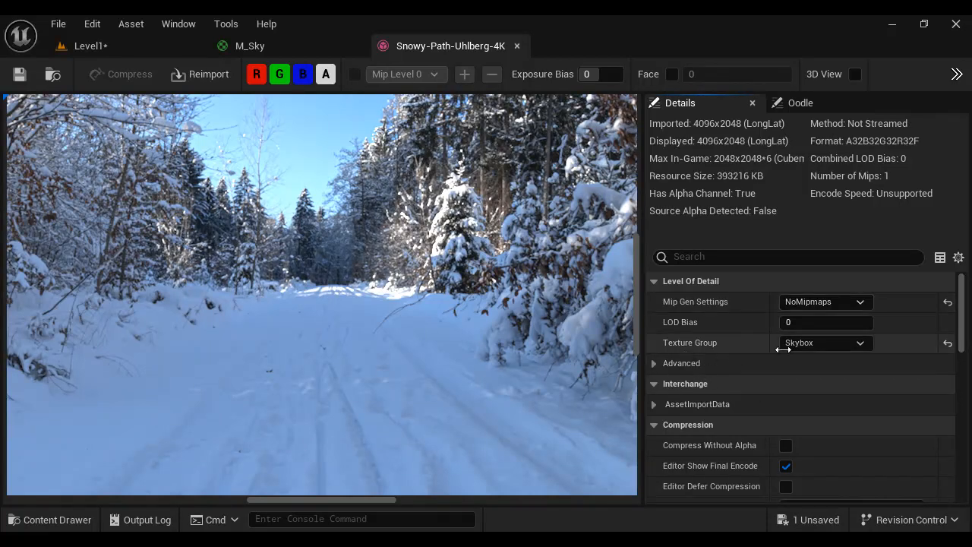
pyautogui.scroll(-3, 830, 346)
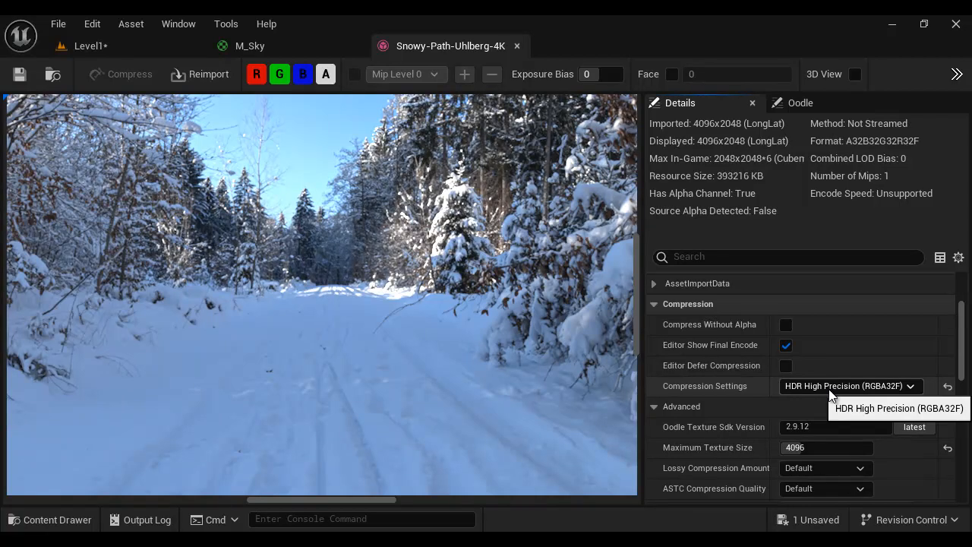
pyautogui.scroll(-1, 691, 441)
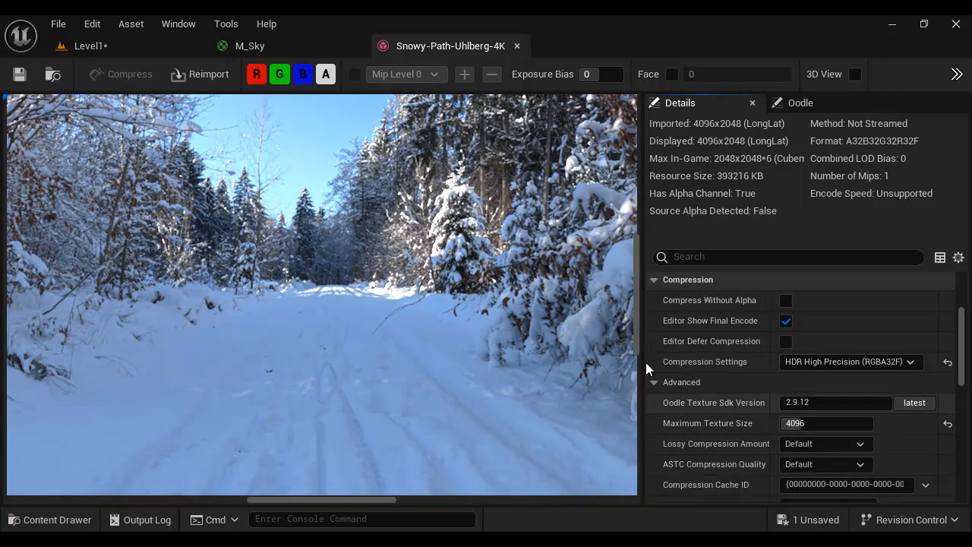
pyautogui.click(516, 47)
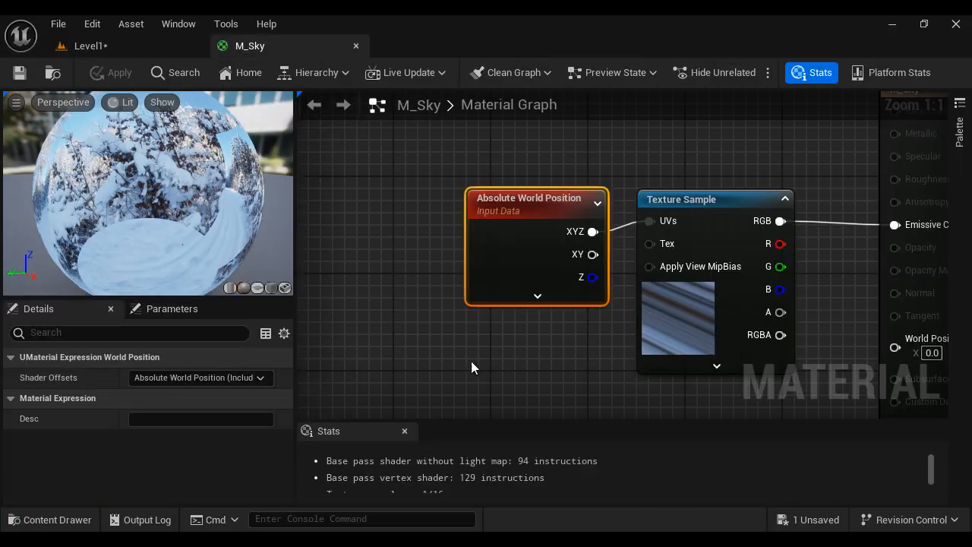
# Review the M_Sky material's main settings, its Texture Sample's assigned texture and the node connections
pyautogui.click(139, 47)
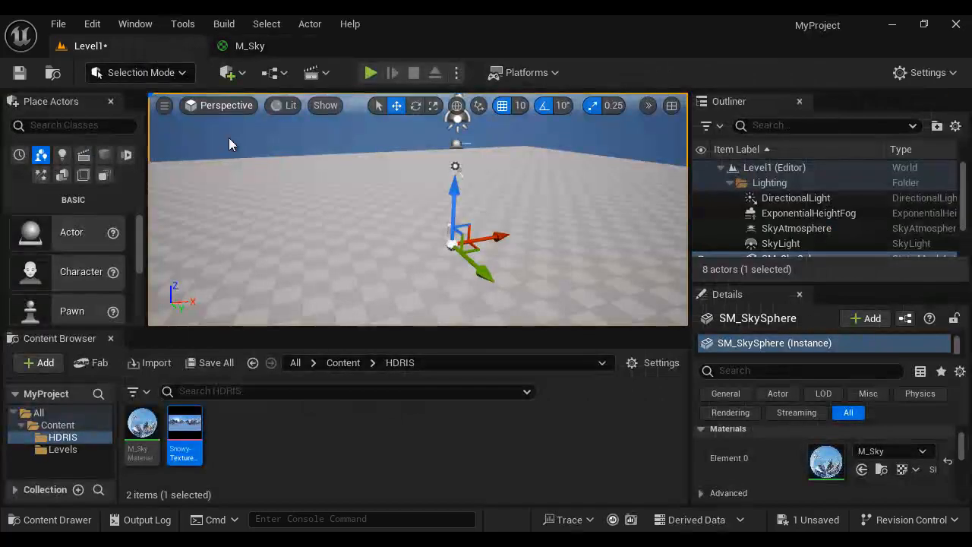
pyautogui.doubleClick(144, 434)
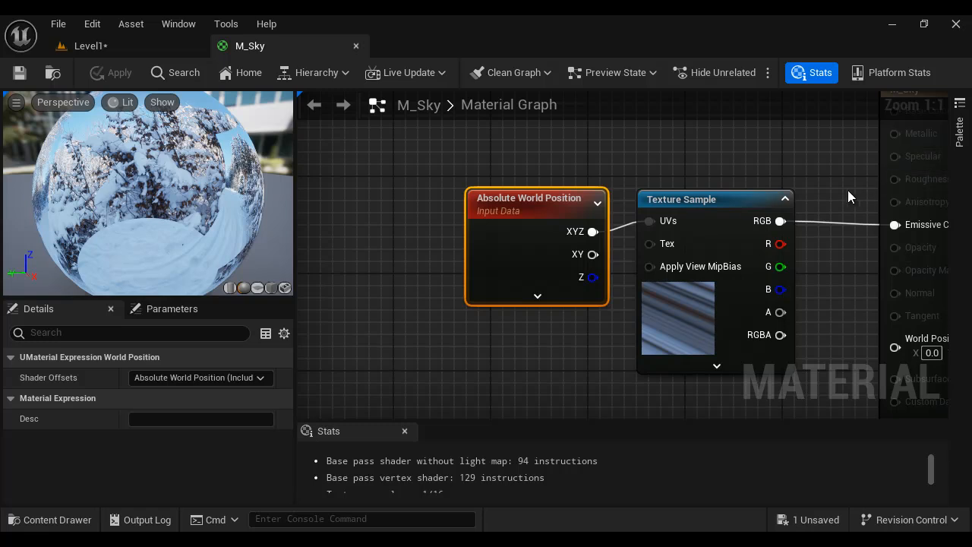
pyautogui.moveTo(847, 192); pyautogui.dragTo(678, 242, button='right')
pyautogui.click(794, 196)
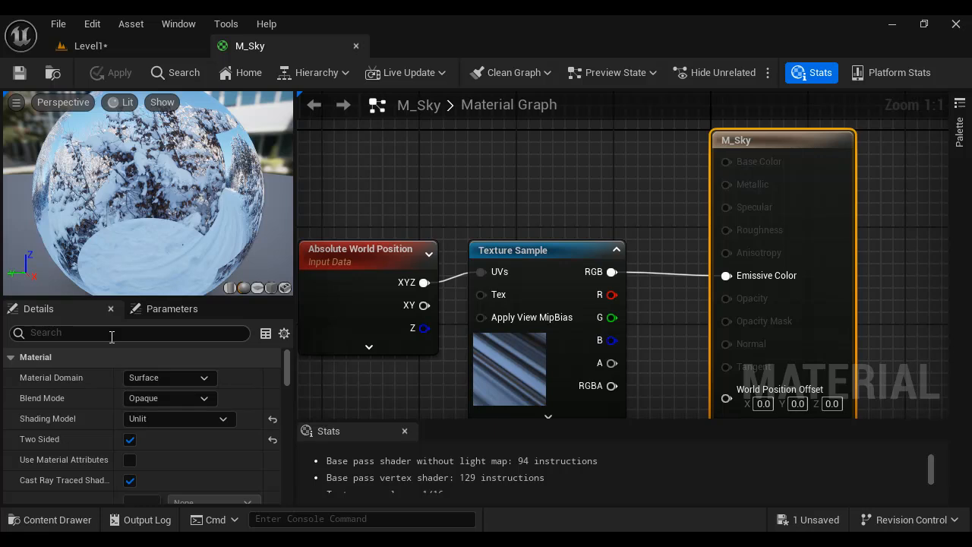
pyautogui.moveTo(524, 190); pyautogui.dragTo(634, 168, button='right')
pyautogui.click(658, 235)
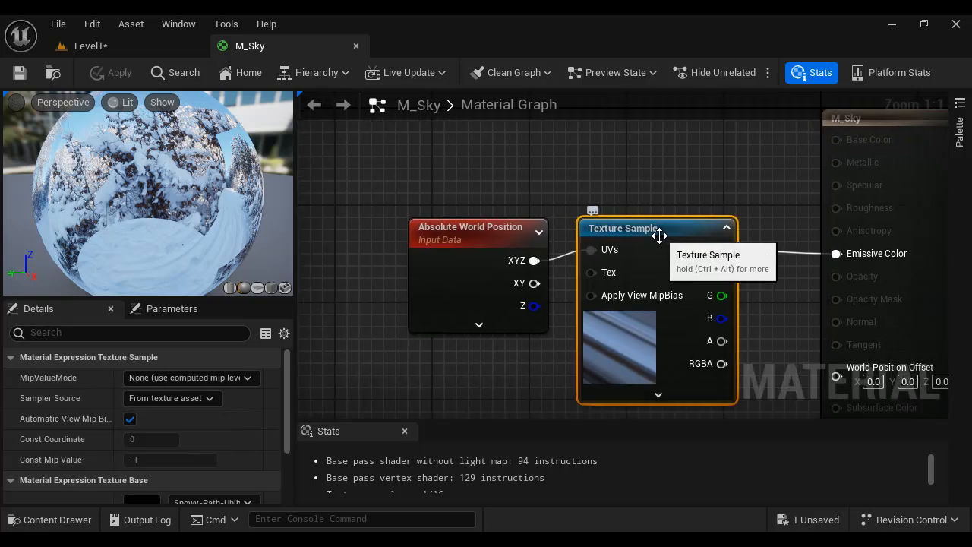
pyautogui.scroll(-2, 243, 418)
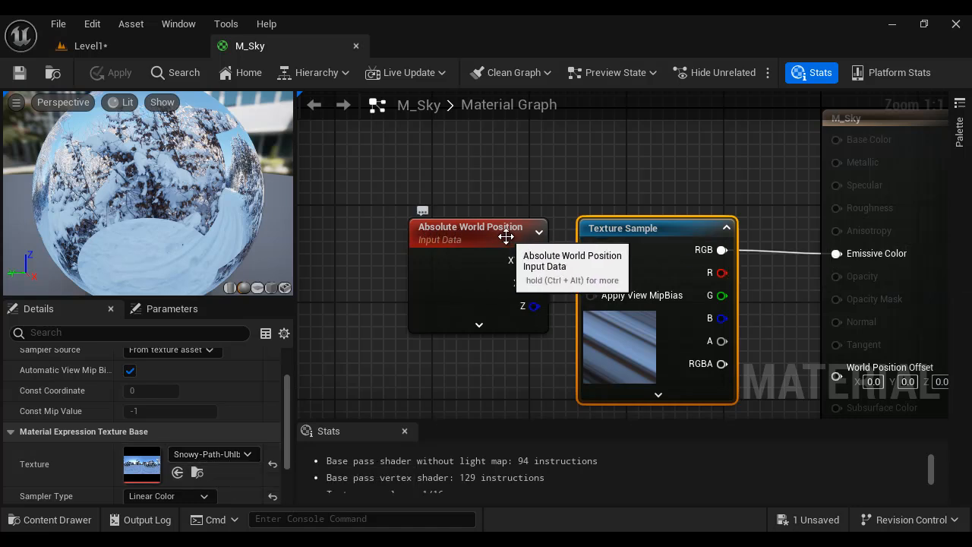
pyautogui.moveTo(534, 260); pyautogui.dragTo(605, 262)
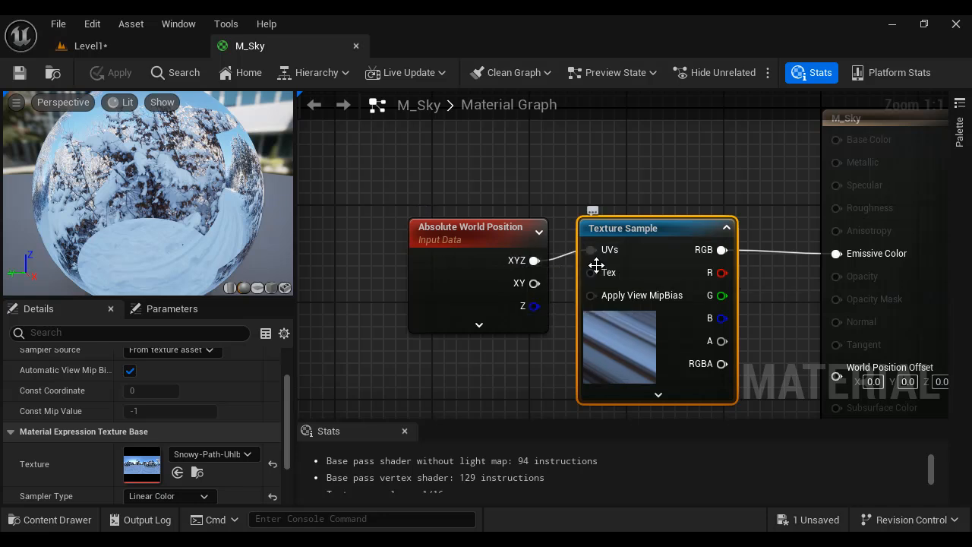
# Return to Level1 and inspect how the sky sphere's M_Sky material appears in the viewport
pyautogui.click(129, 53)
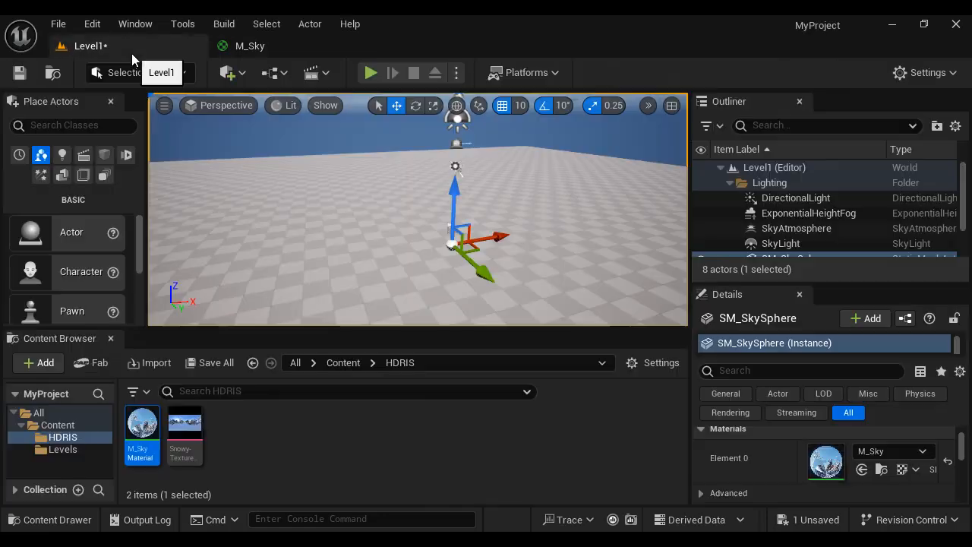
pyautogui.scroll(-1, 814, 252)
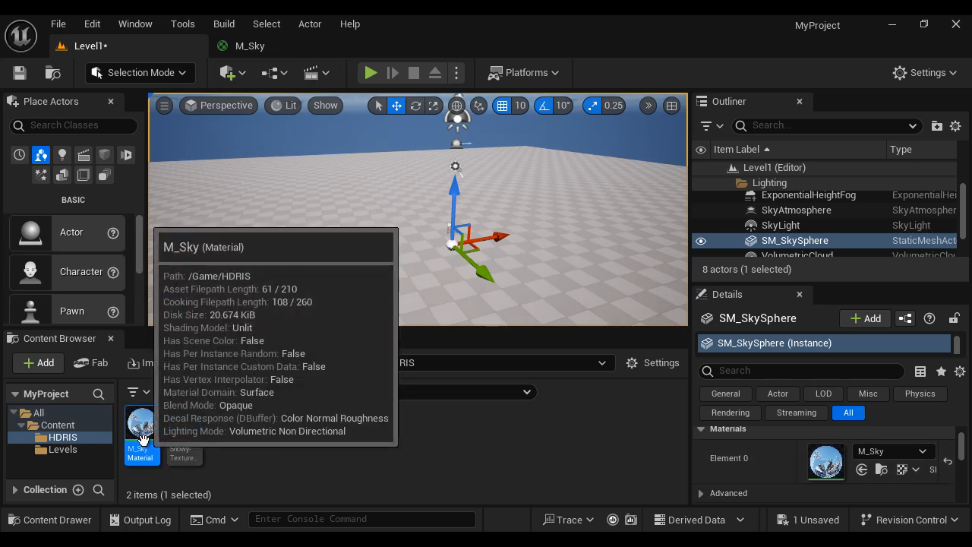
pyautogui.keyDown('alt'); pyautogui.moveTo(587, 277); pyautogui.dragTo(473, 220); pyautogui.keyUp('alt')
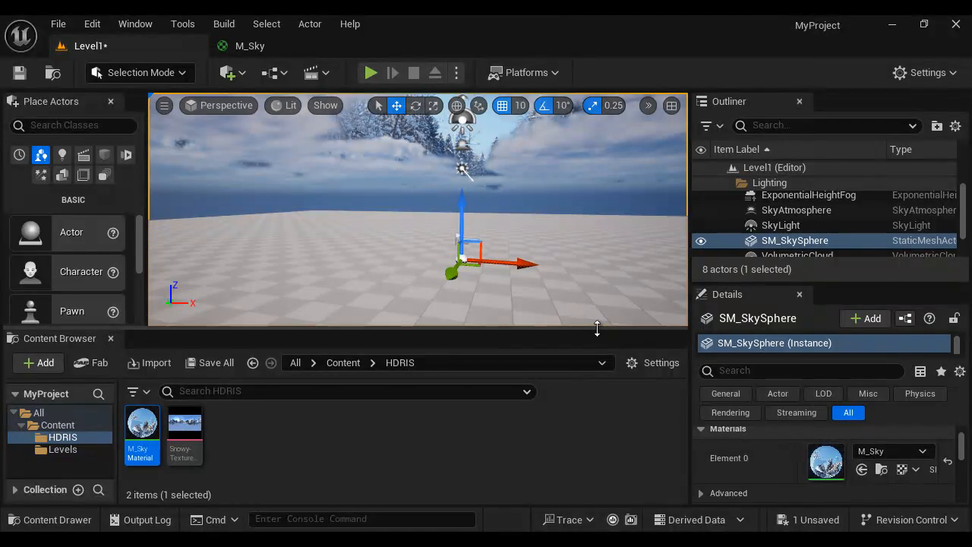
# Hide the VolumetricCloud and ExponentialHeightFog actors in Level1 and inspect the snowy sky around the scene
pyautogui.moveTo(596, 328); pyautogui.dragTo(596, 469)
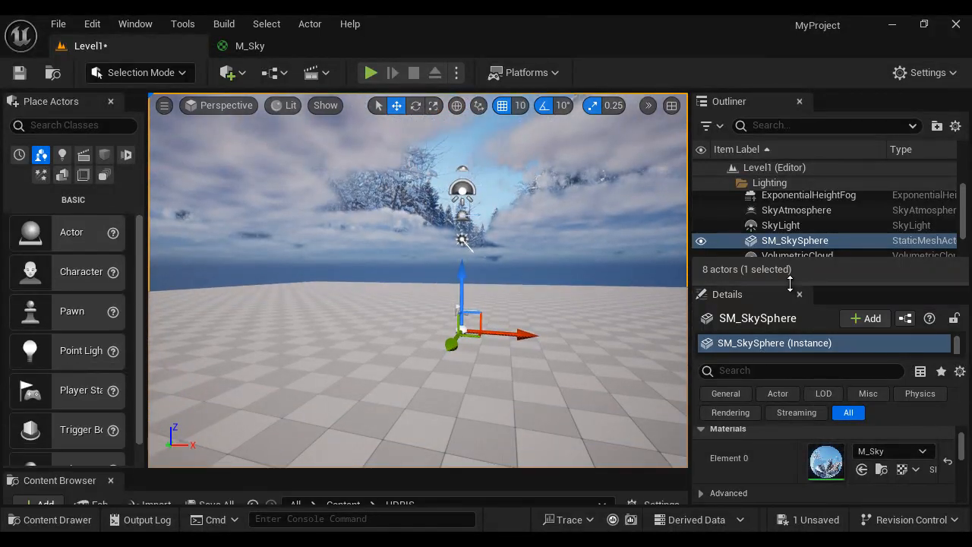
pyautogui.moveTo(790, 283); pyautogui.dragTo(802, 388)
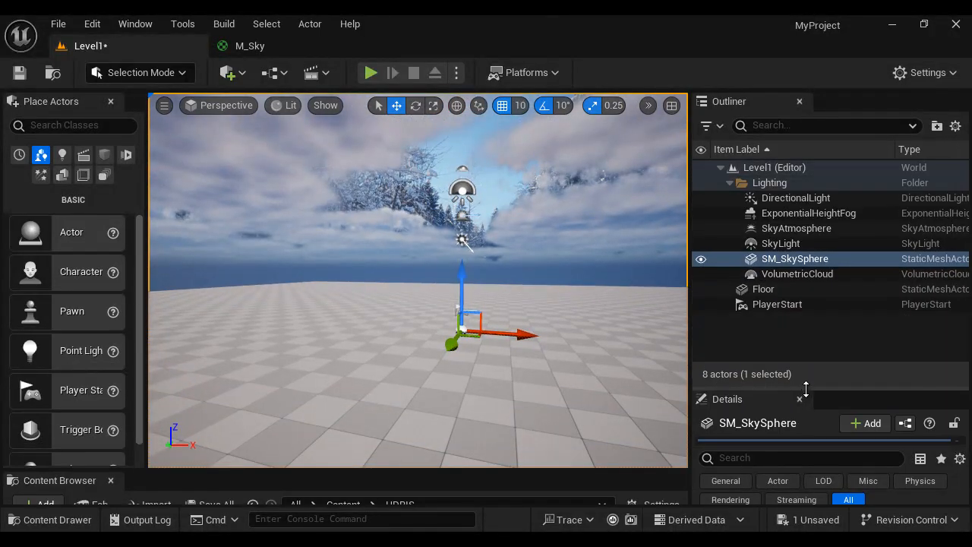
pyautogui.click(700, 273)
pyautogui.keyDown('alt'); pyautogui.moveTo(568, 336); pyautogui.dragTo(761, 324); pyautogui.keyUp('alt')
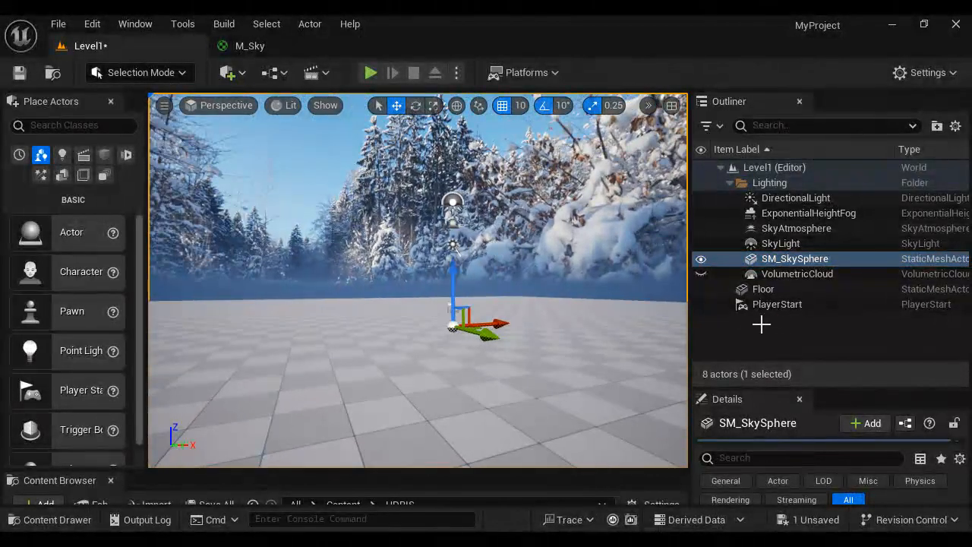
pyautogui.click(700, 213)
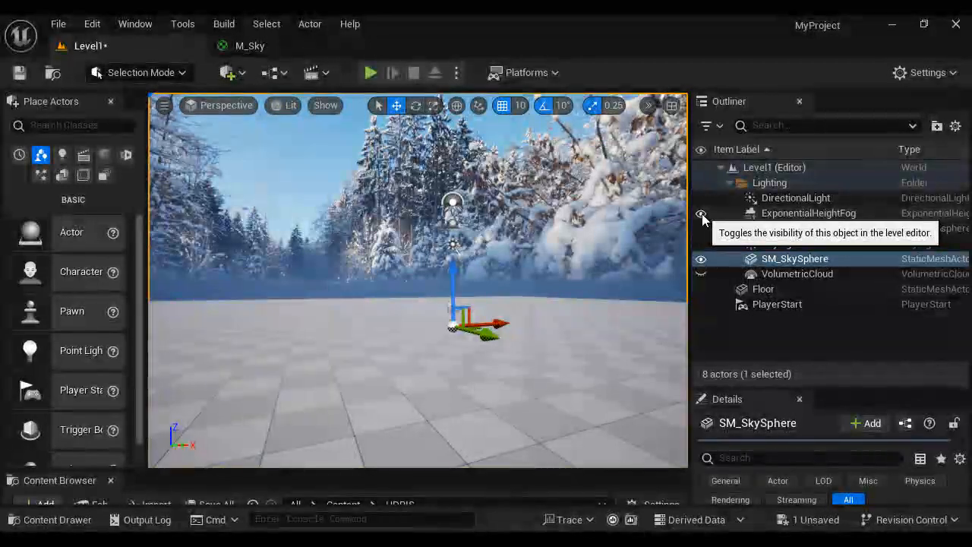
pyautogui.scroll(3, 411, 341)
pyautogui.keyDown('alt'); pyautogui.moveTo(412, 341); pyautogui.dragTo(564, 356); pyautogui.keyUp('alt')
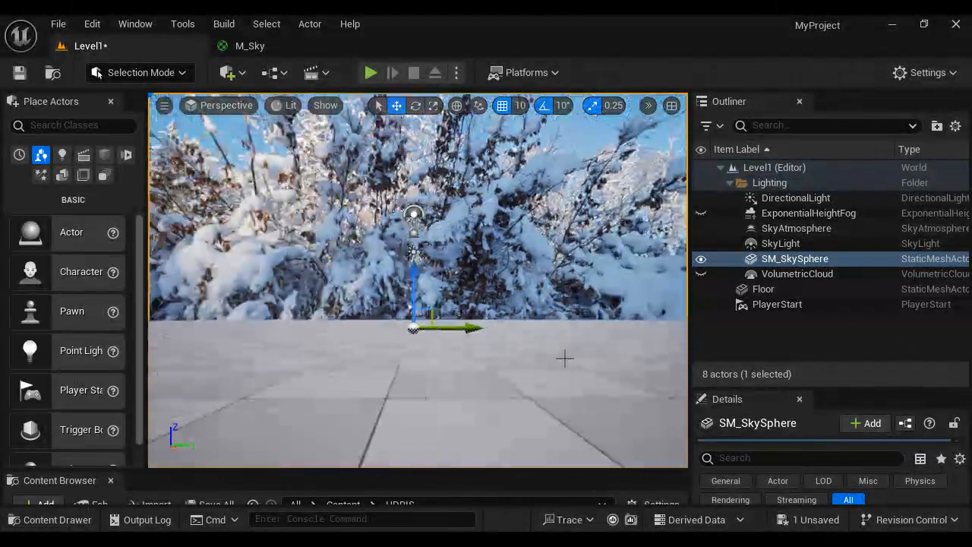
# Switch to the browser, download Snowy-Path-Schwäbische-Rezat-4K.hdr from the ihdri.com outdoor skies page and import it into the HDRIS folder
pyautogui.moveTo(445, 470); pyautogui.dragTo(452, 312)
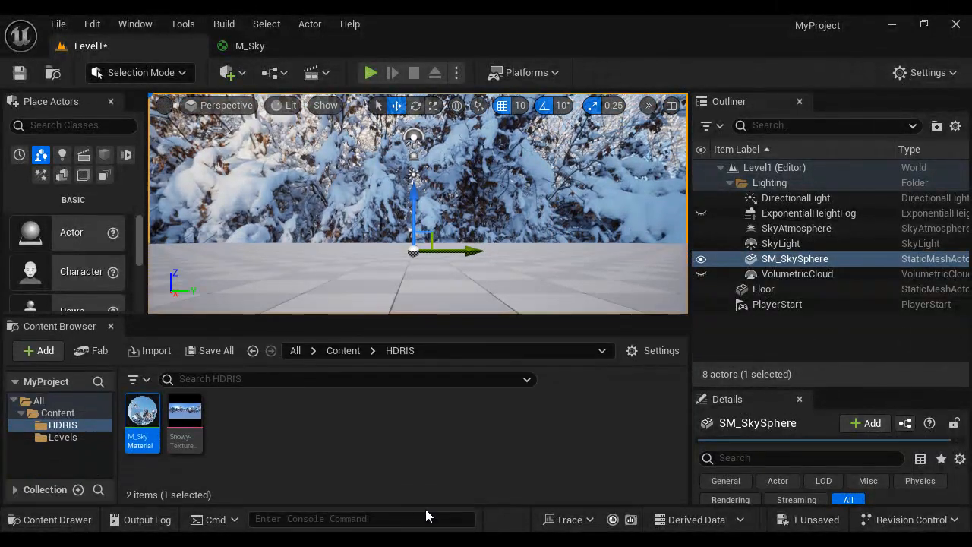
pyautogui.hotkey('alt', 'Tab')
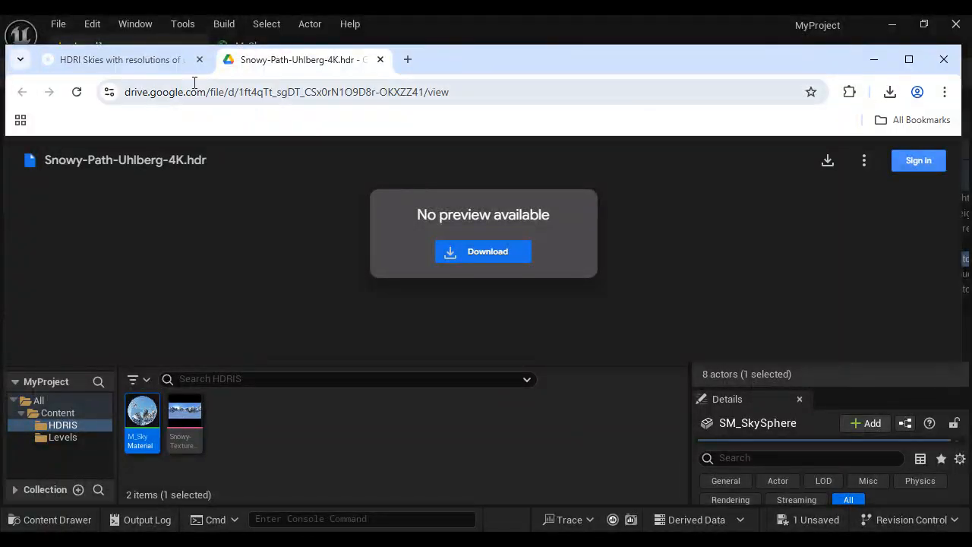
pyautogui.hotkey('ctrl', 'w')
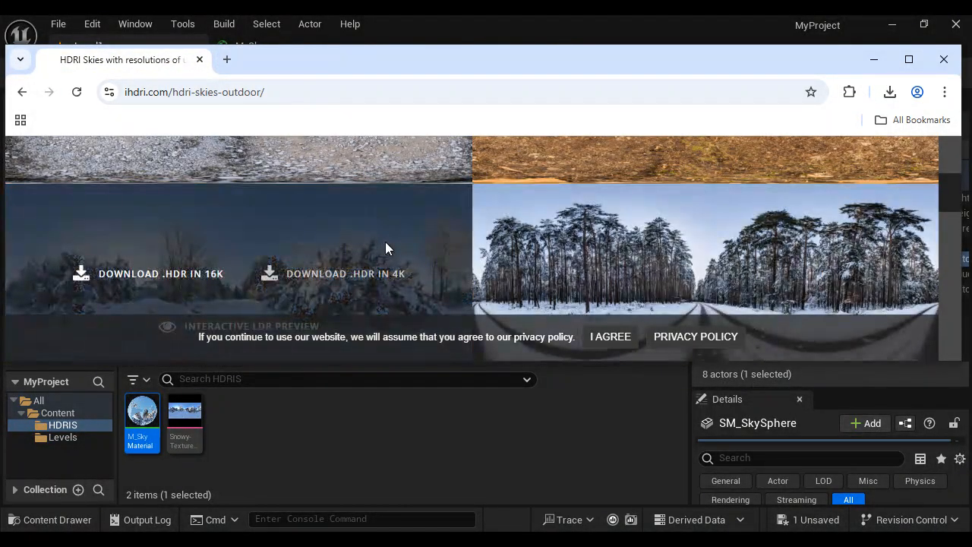
pyautogui.scroll(-8, 731, 243)
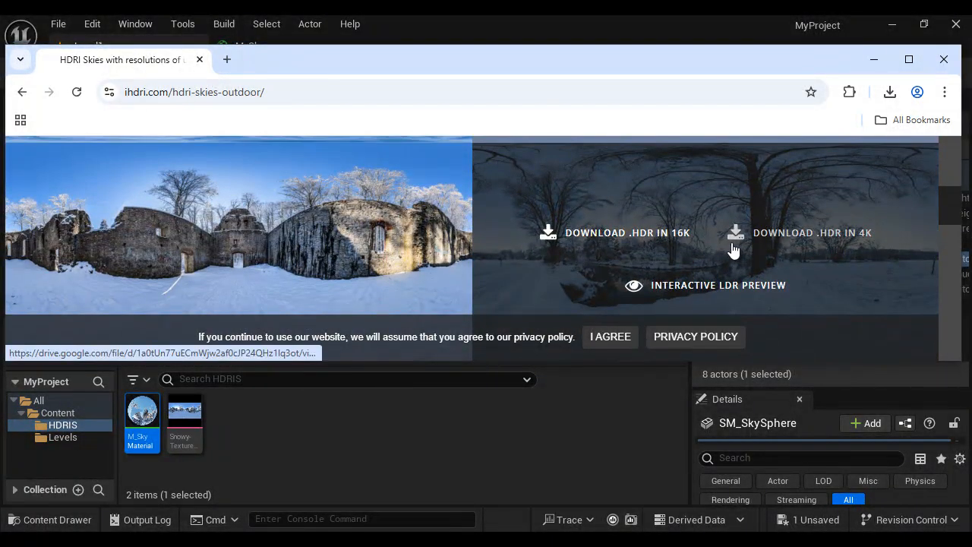
pyautogui.scroll(-5, 788, 253)
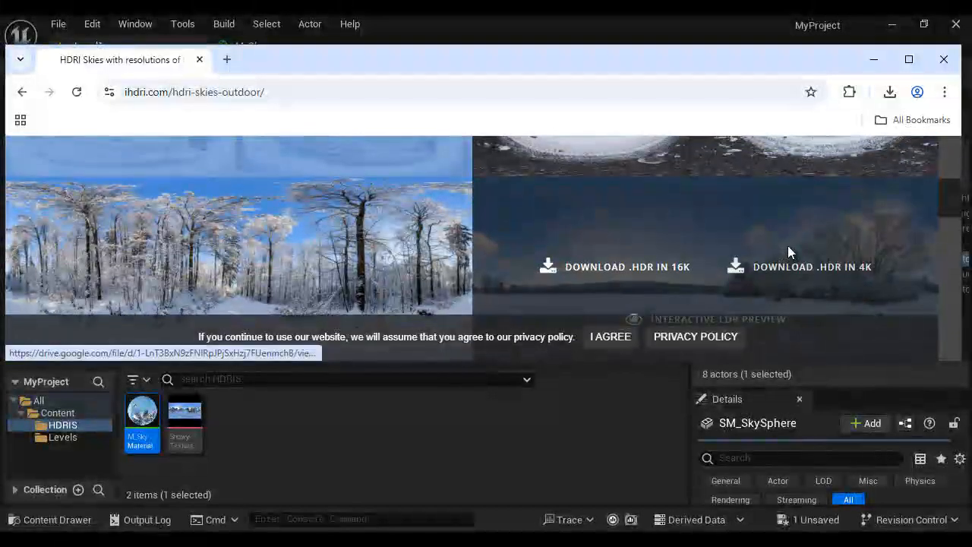
pyautogui.click(839, 277)
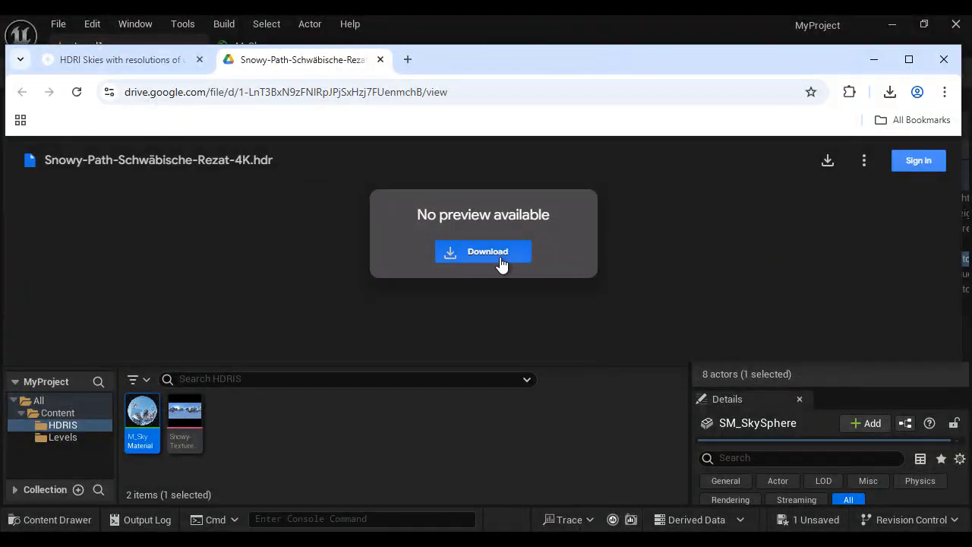
pyautogui.click(497, 262)
pyautogui.moveTo(747, 149); pyautogui.dragTo(743, 165)
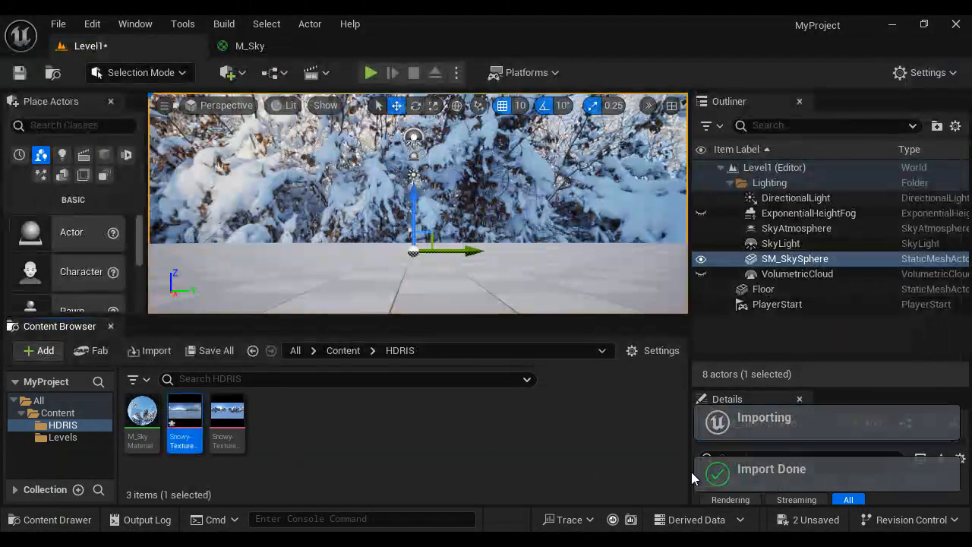
# Open the Snowy-Path-Schwäbische-Rezat-4K texture and set Mip Gen Settings to NoMipmaps and Texture Group to Skybox
pyautogui.doubleClick(183, 415)
pyautogui.scroll(-5, 367, 306)
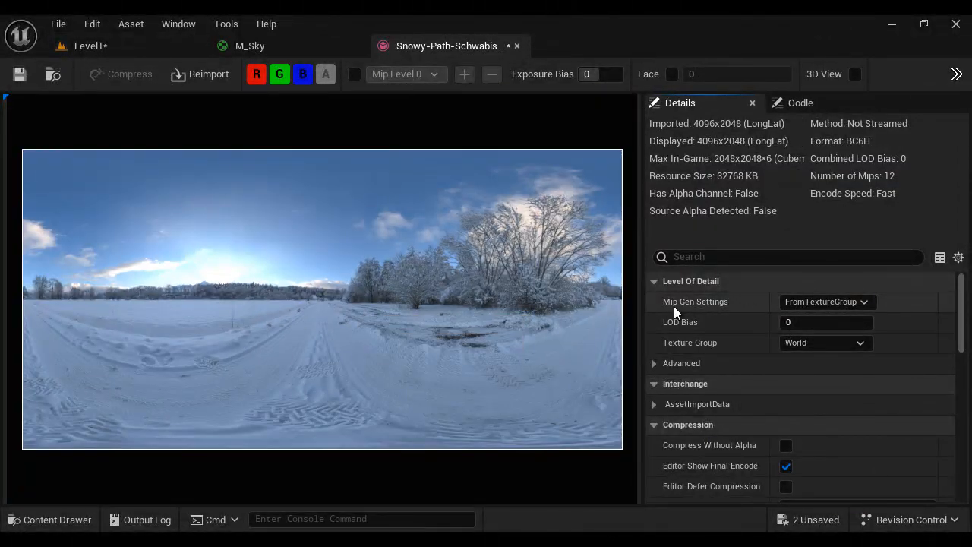
pyautogui.click(820, 301)
pyautogui.click(728, 410)
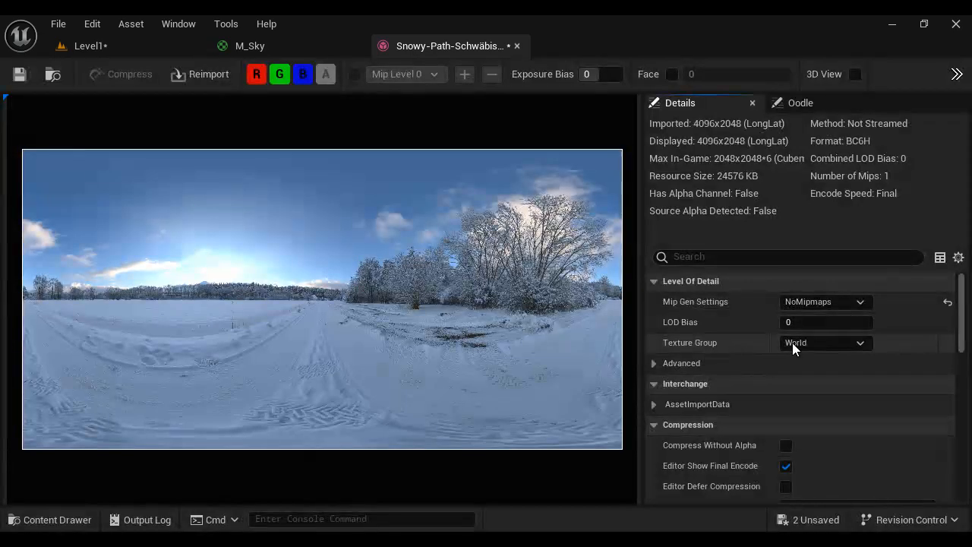
pyautogui.click(793, 342)
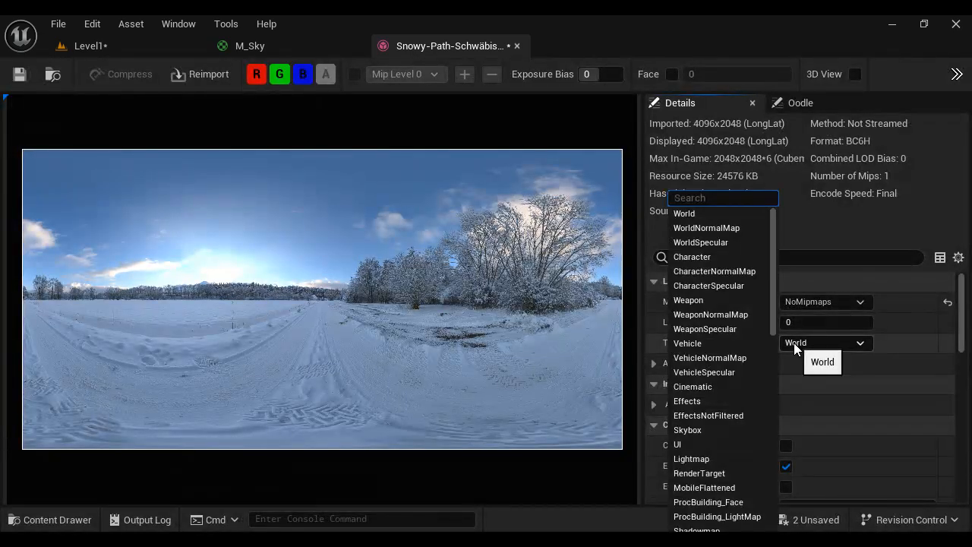
pyautogui.click(710, 430)
# Set the Snowy-Path-Schwäbische-Rezat-4K texture's Compression Settings to HDR High Precision (RGBA32F)
pyautogui.scroll(-4, 777, 367)
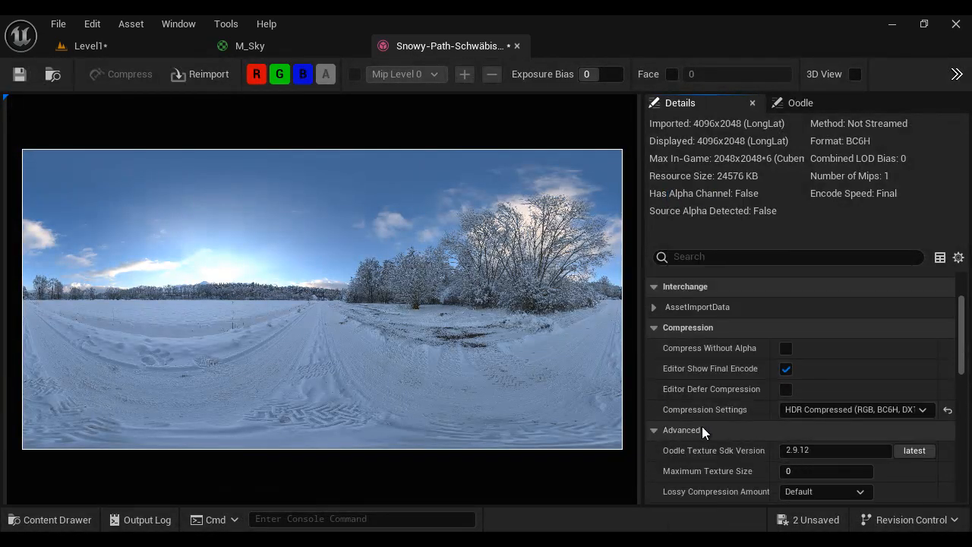
pyautogui.click(807, 410)
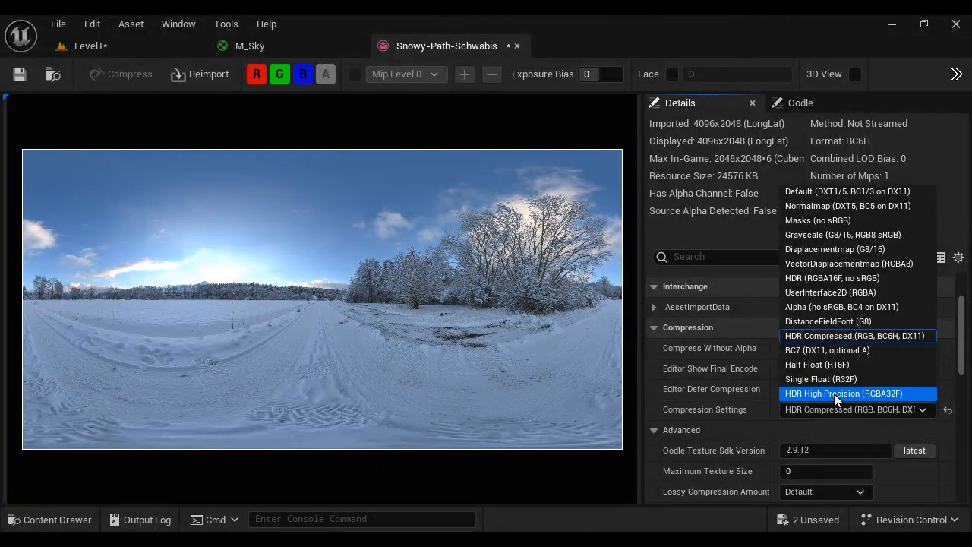
pyautogui.click(836, 393)
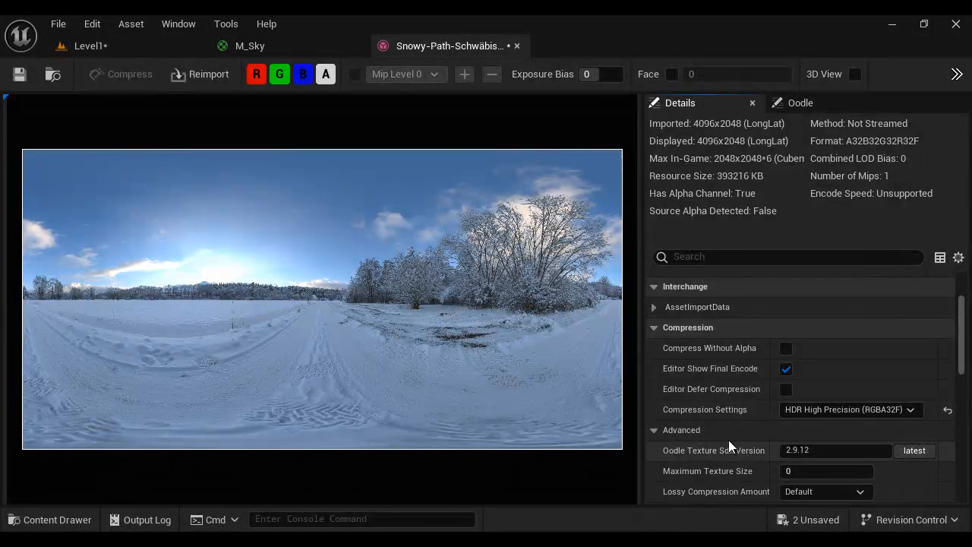
# Set the texture's Maximum Texture Size to 4096, and save and close the texture
pyautogui.scroll(-1, 807, 427)
pyautogui.click(819, 425)
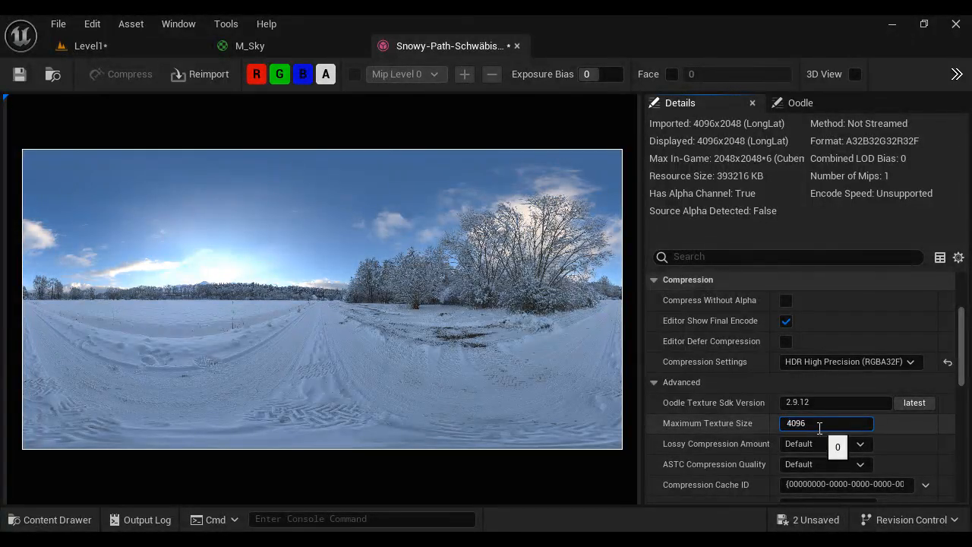
pyautogui.write('4096')
pyautogui.press('Return')
pyautogui.click(19, 74)
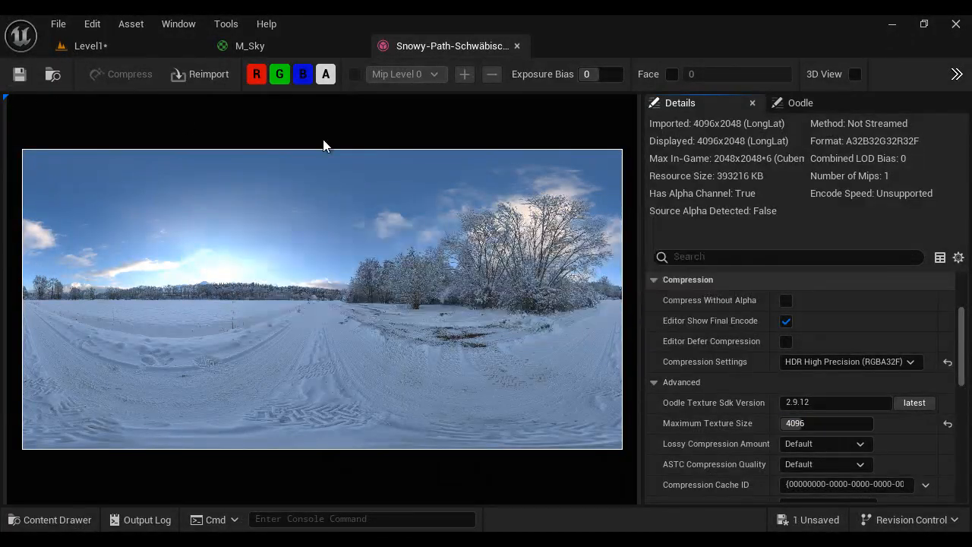
pyautogui.click(516, 45)
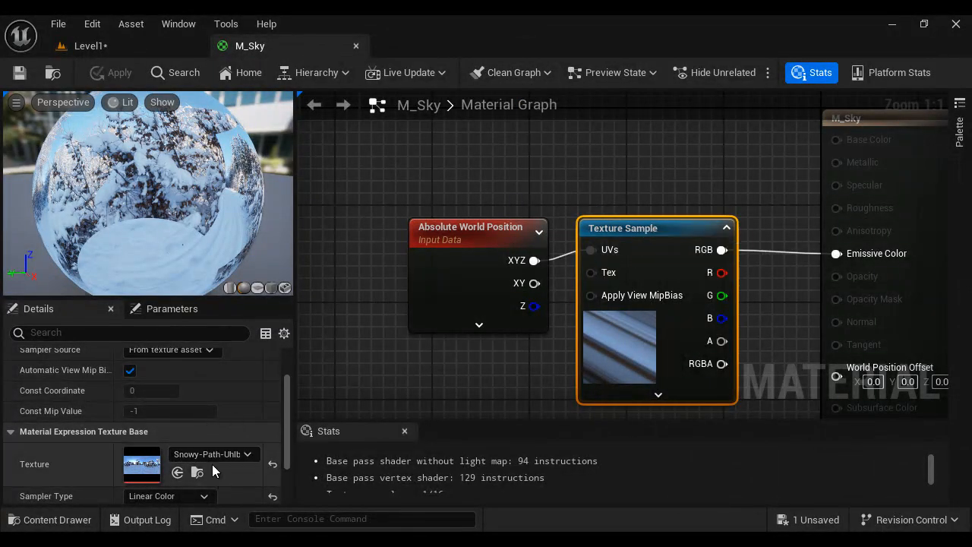
# Assign Snowy-Path-Schwäbische-Rezat-4K to the M_Sky Texture Sample, save the material and inspect the sky in Level1
pyautogui.click(246, 454)
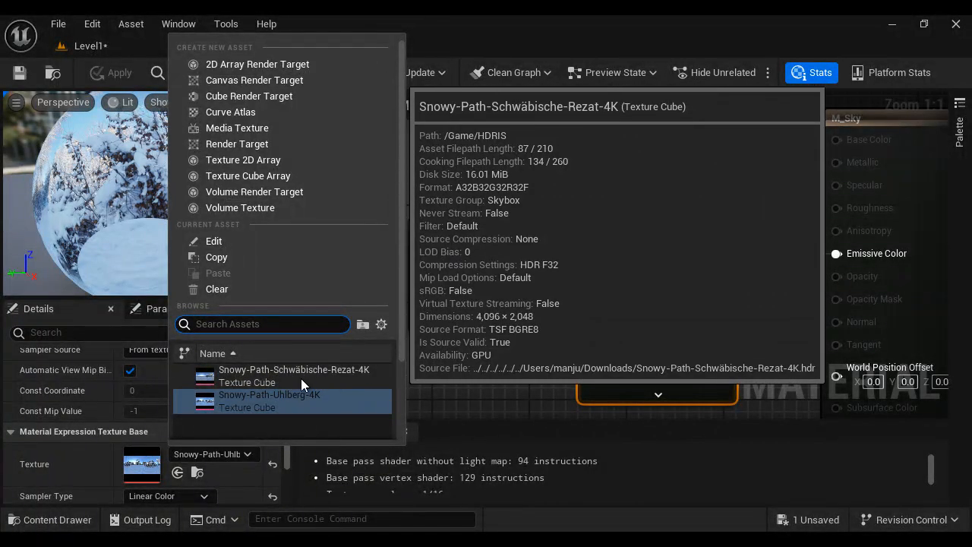
pyautogui.click(300, 376)
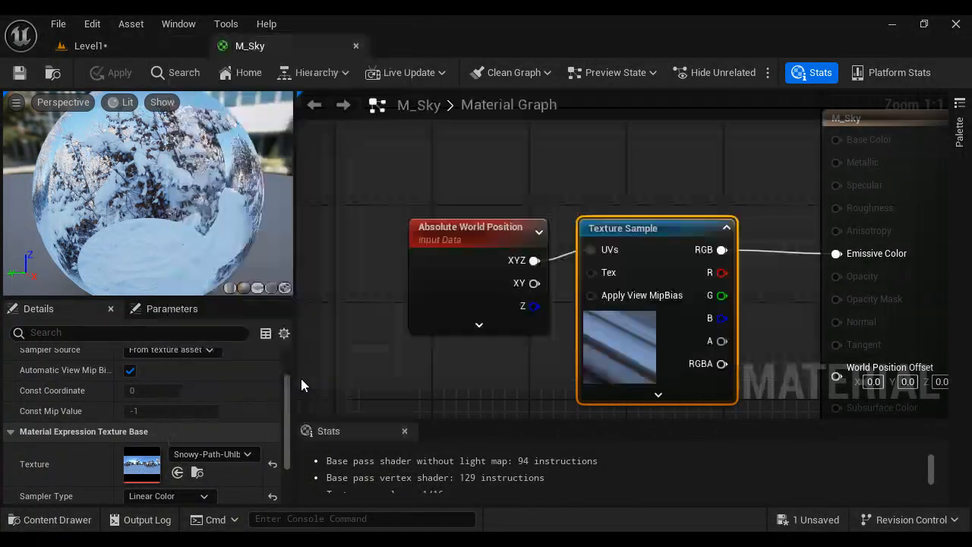
pyautogui.click(21, 75)
pyautogui.click(127, 45)
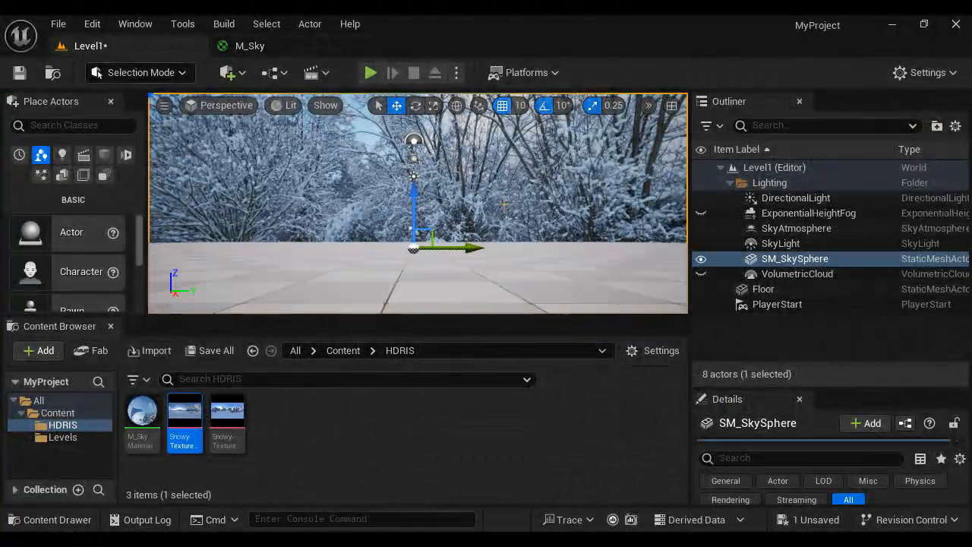
pyautogui.keyDown('alt'); pyautogui.moveTo(505, 203); pyautogui.dragTo(542, 226); pyautogui.keyUp('alt')
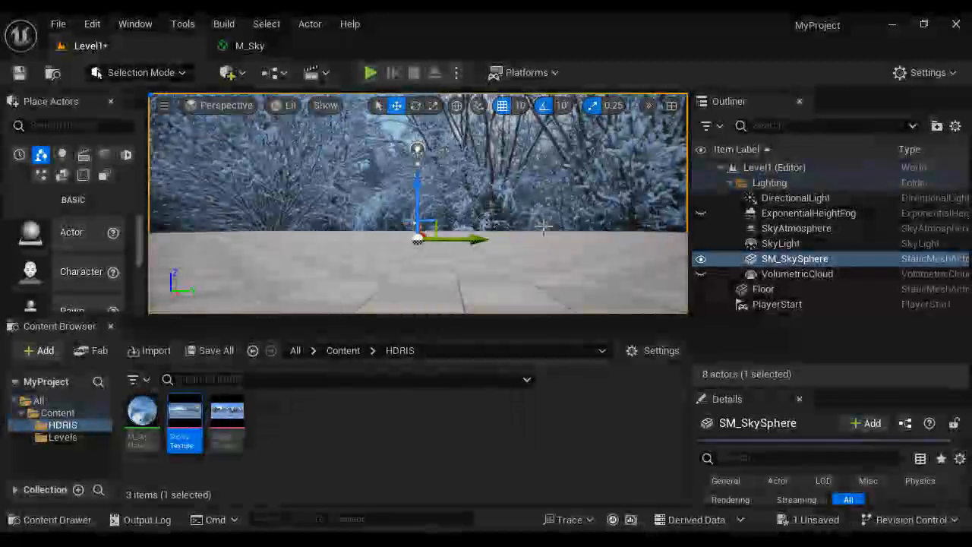
# Assign Snowy-Path-Uhlberg-4K to the M_Sky Texture Sample again, save the material and inspect the sky in Level1
pyautogui.click(250, 45)
pyautogui.click(237, 456)
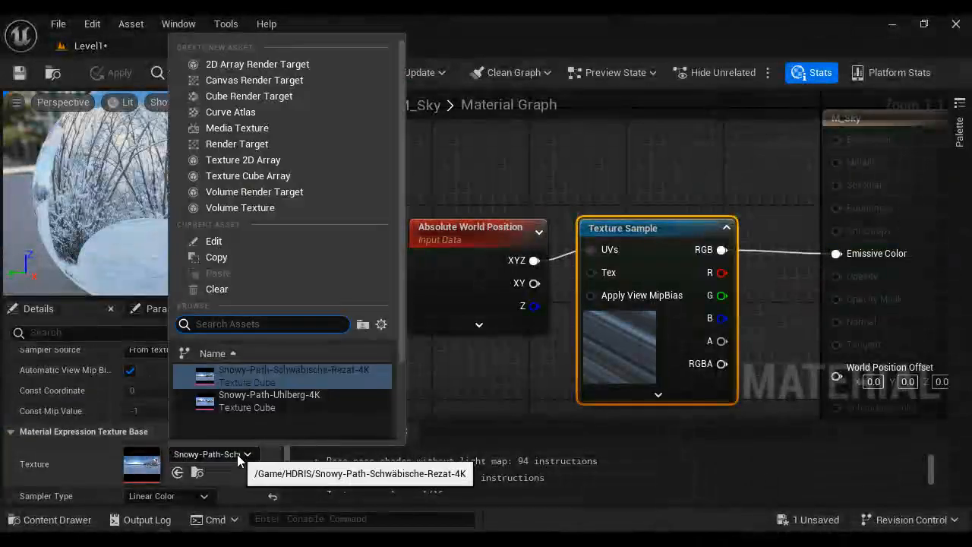
pyautogui.click(281, 401)
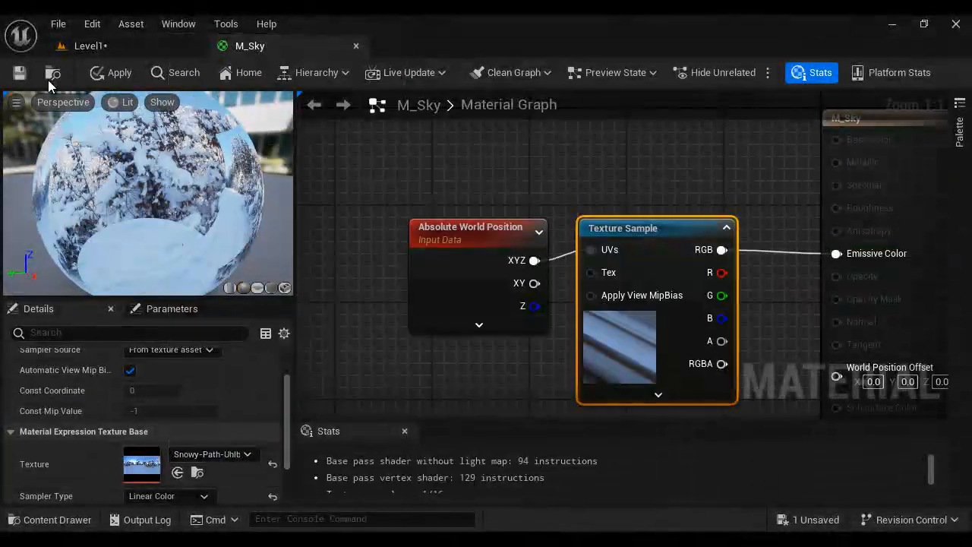
pyautogui.click(19, 72)
pyautogui.click(129, 46)
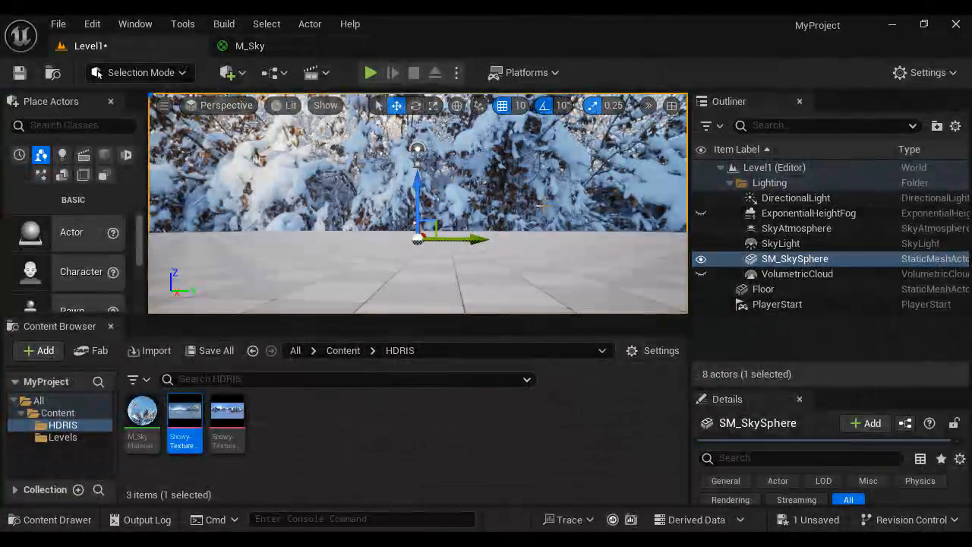
pyautogui.keyDown('alt'); pyautogui.moveTo(541, 205); pyautogui.dragTo(373, 225); pyautogui.keyUp('alt')
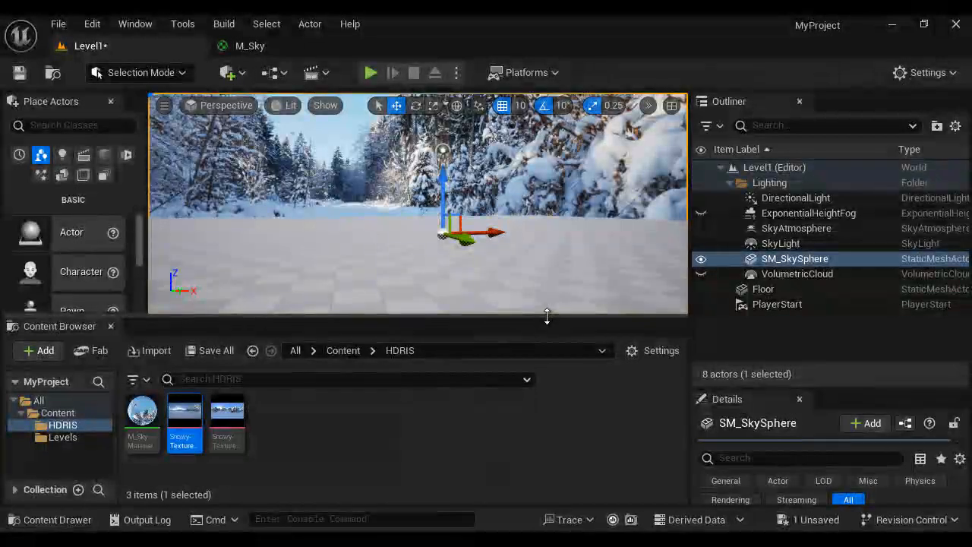
pyautogui.moveTo(546, 317); pyautogui.dragTo(540, 386)
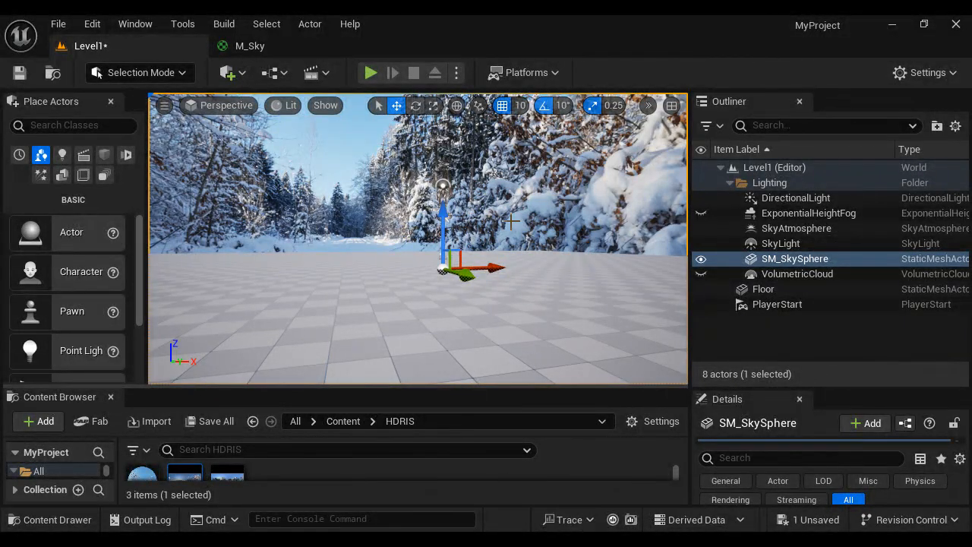
# In the M_Sky graph, add a Multiply node and connect the Texture Sample's RGB output to its A input
pyautogui.click(249, 45)
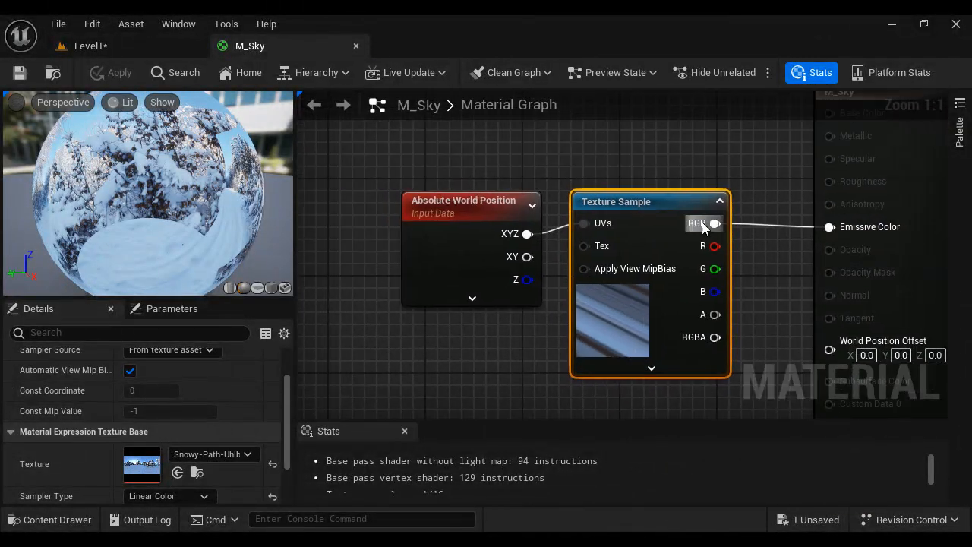
pyautogui.moveTo(486, 160); pyautogui.dragTo(547, 200)
pyautogui.rightClick(637, 250)
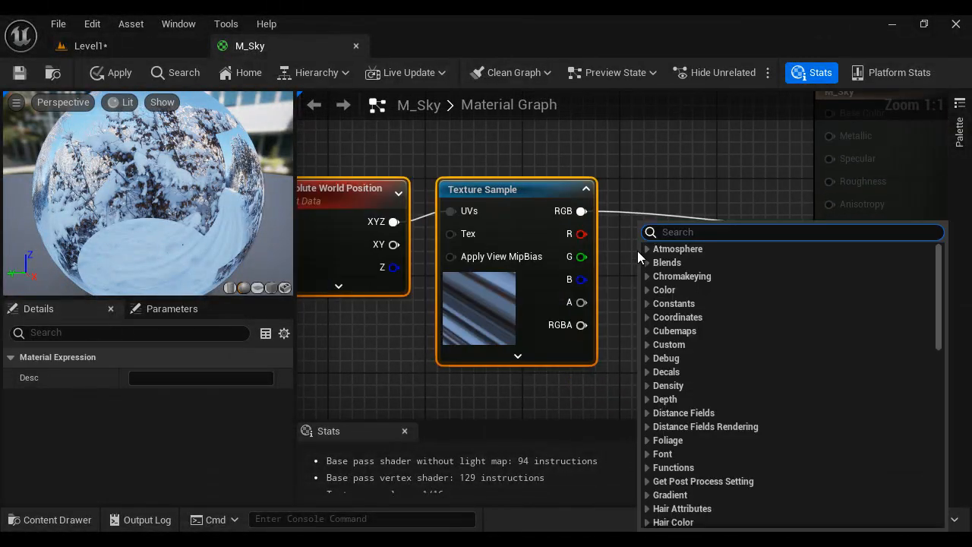
pyautogui.write('mult')
pyautogui.click(687, 287)
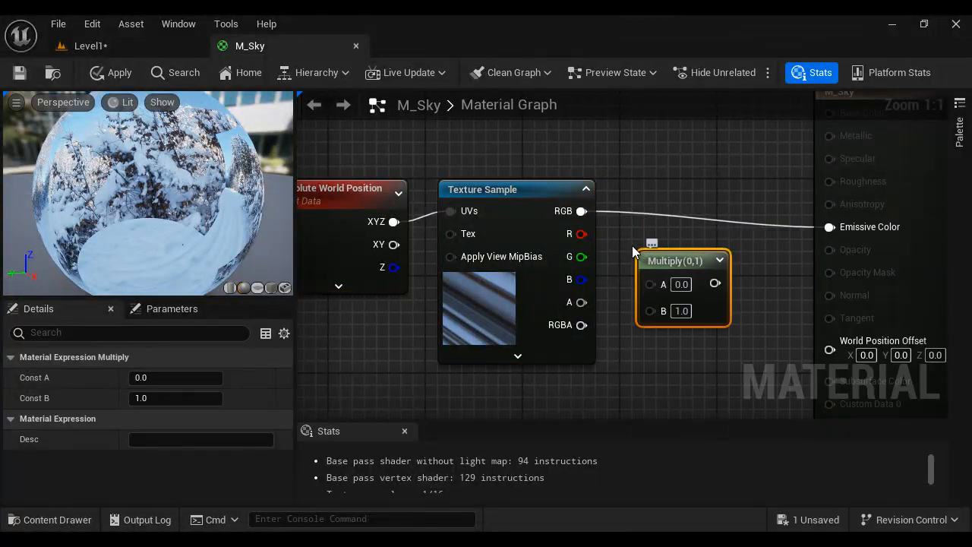
pyautogui.moveTo(581, 211); pyautogui.dragTo(653, 285)
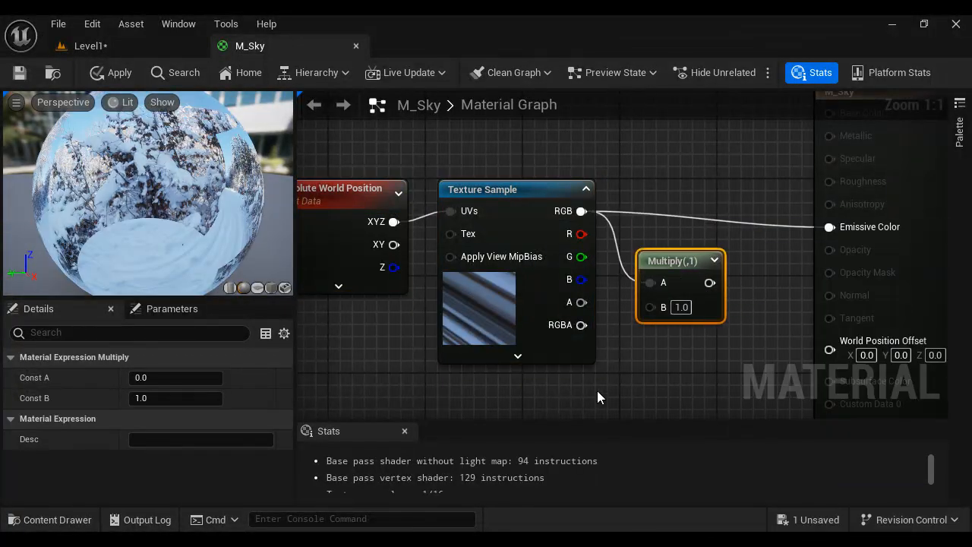
# Add a Constant node, connect it to the Multiply's B input, and connect the Multiply output to Emissive Color
pyautogui.rightClick(542, 377)
pyautogui.write('cons')
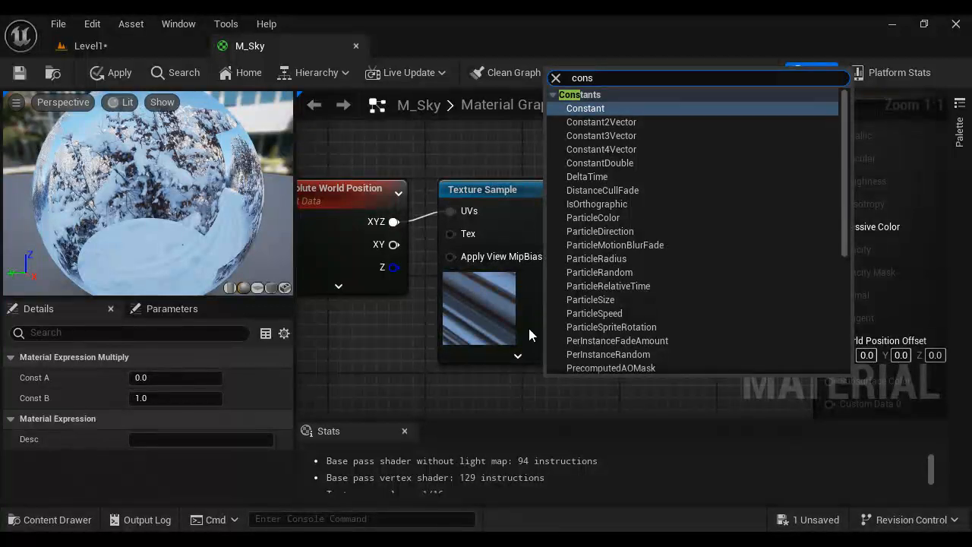
pyautogui.press('Return')
pyautogui.moveTo(631, 408); pyautogui.dragTo(647, 274)
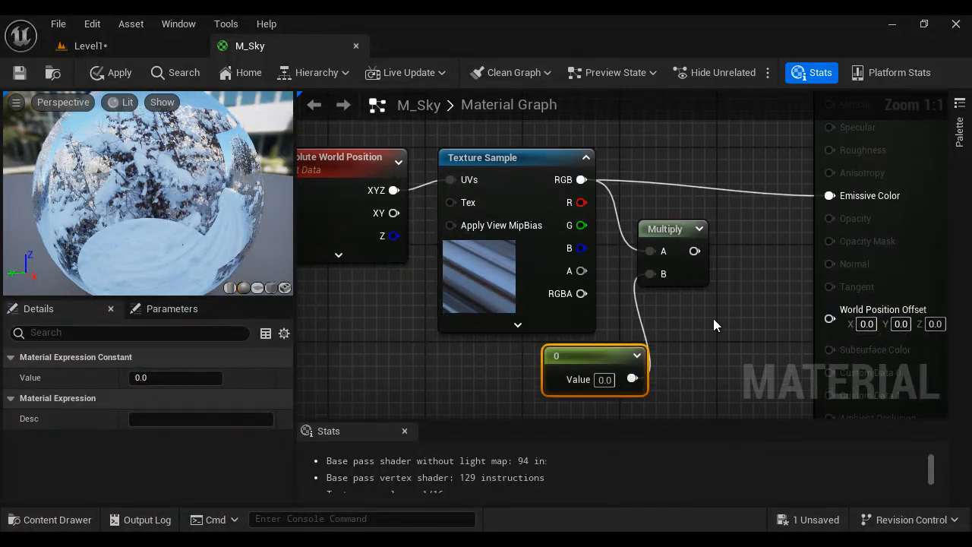
pyautogui.moveTo(694, 250); pyautogui.dragTo(710, 249)
pyautogui.moveTo(847, 195); pyautogui.dragTo(847, 195)
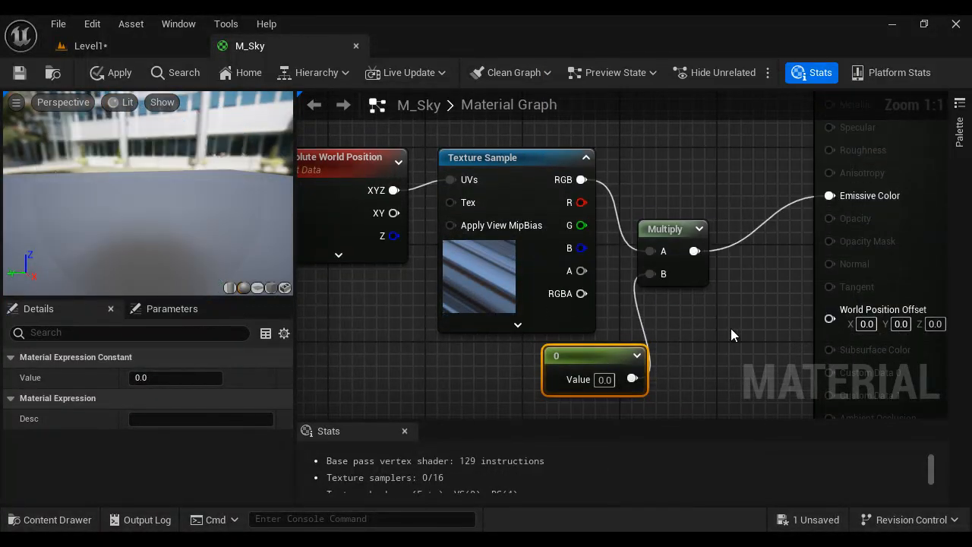
# Convert the Constant feeding the Multiply node into a parameter named SkyBrightness
pyautogui.moveTo(730, 328); pyautogui.dragTo(781, 287, button='right')
pyautogui.rightClick(647, 314)
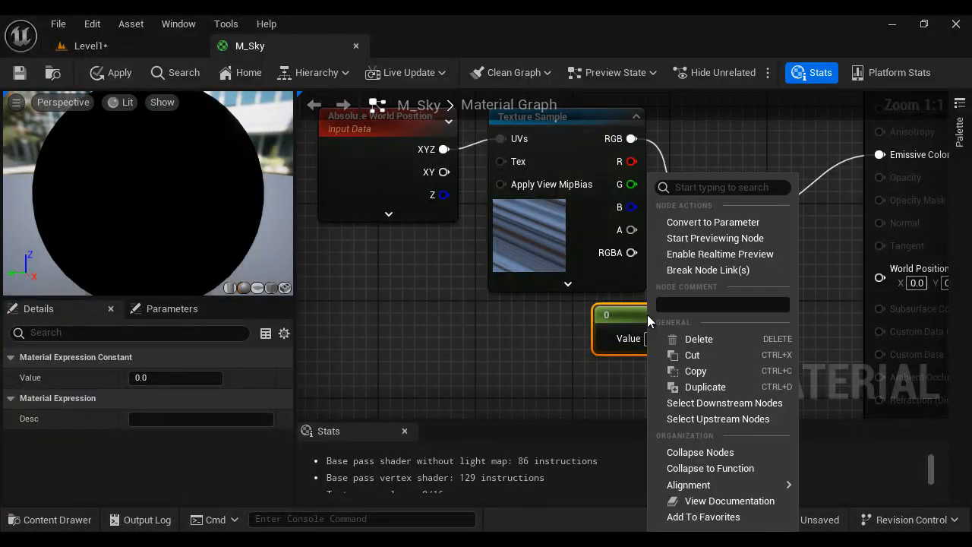
pyautogui.click(721, 222)
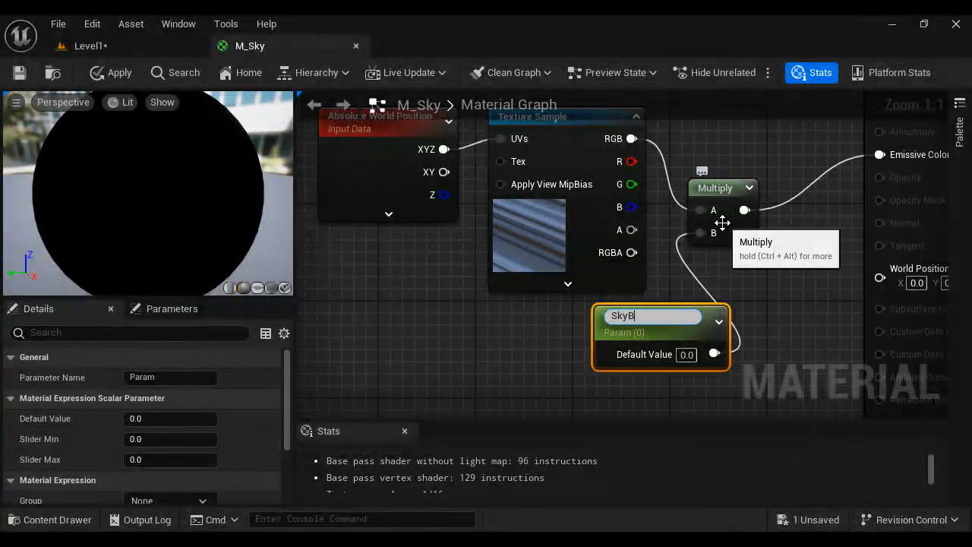
pyautogui.write('SkyBrightness')
pyautogui.press('Return')
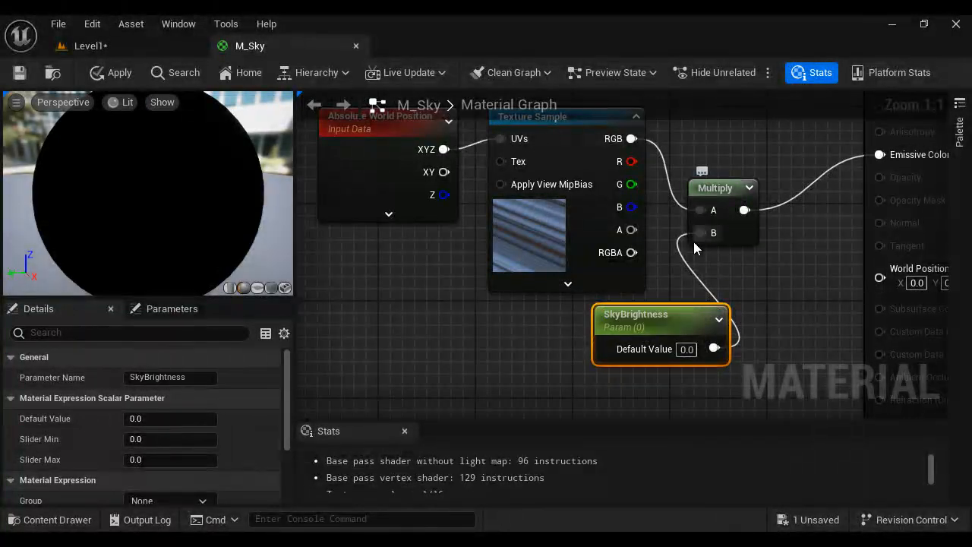
# Place the SkyBrightness node below the Texture Sample, set its default value to 1, and save the material
pyautogui.moveTo(664, 318); pyautogui.dragTo(584, 327)
pyautogui.click(612, 358)
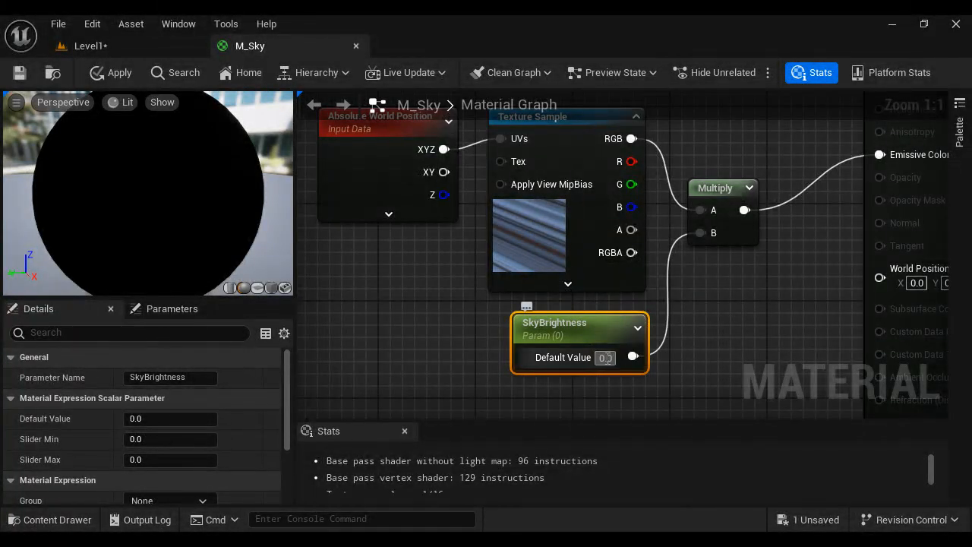
pyautogui.write('1')
pyautogui.press('Return')
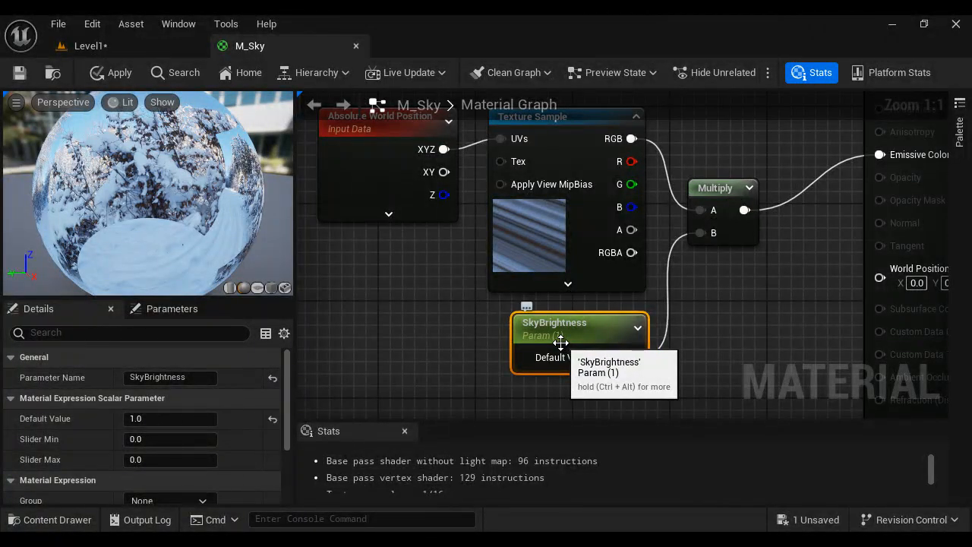
pyautogui.click(20, 73)
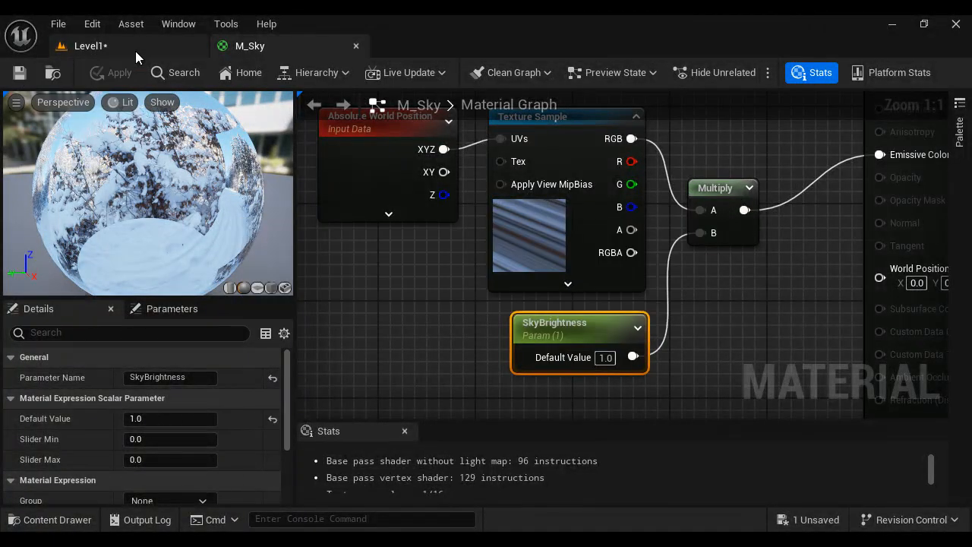
# Create the material instance M_Sky_Inst from M_Sky and assign it to Element 0 of SM_SkySphere in Level1
pyautogui.click(137, 49)
pyautogui.moveTo(288, 385); pyautogui.dragTo(304, 238)
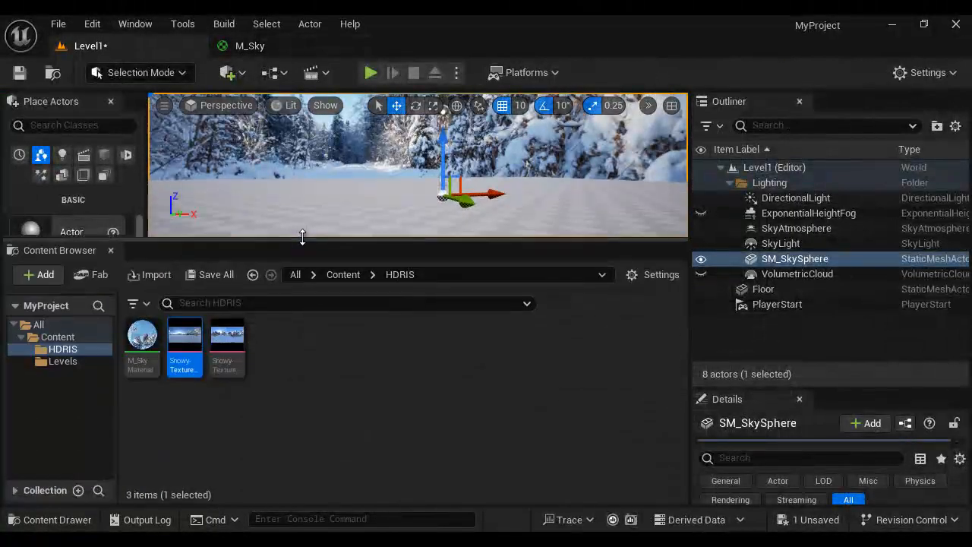
pyautogui.rightClick(147, 338)
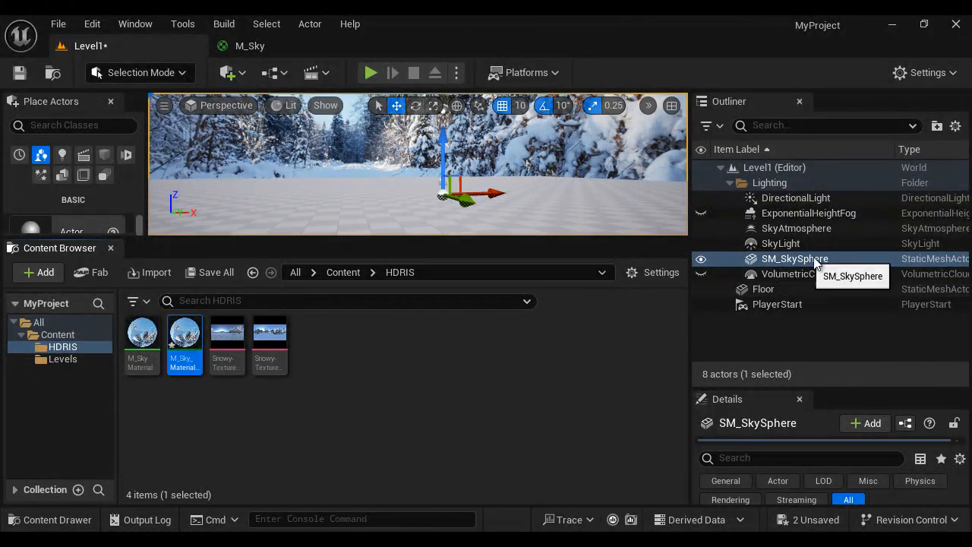
pyautogui.moveTo(809, 386); pyautogui.dragTo(801, 230)
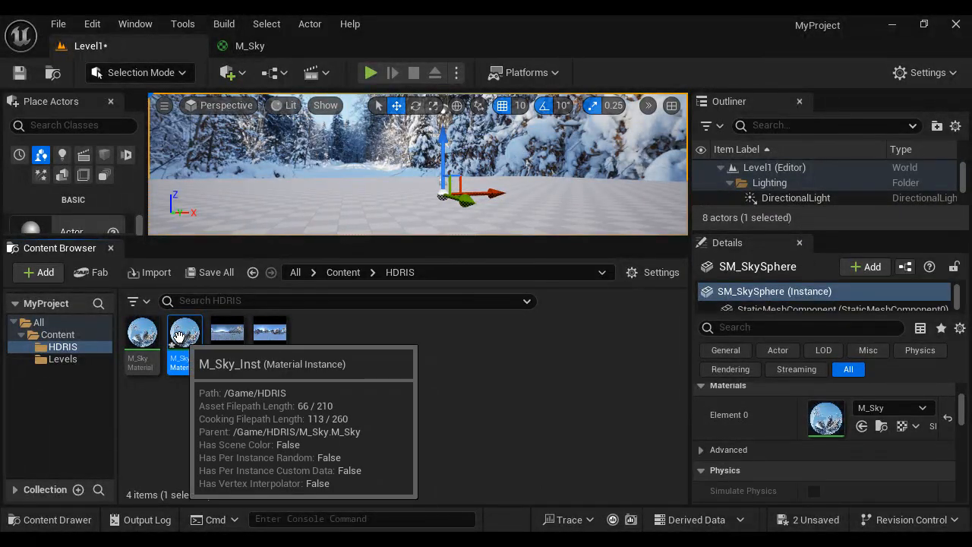
pyautogui.moveTo(180, 338); pyautogui.dragTo(884, 413)
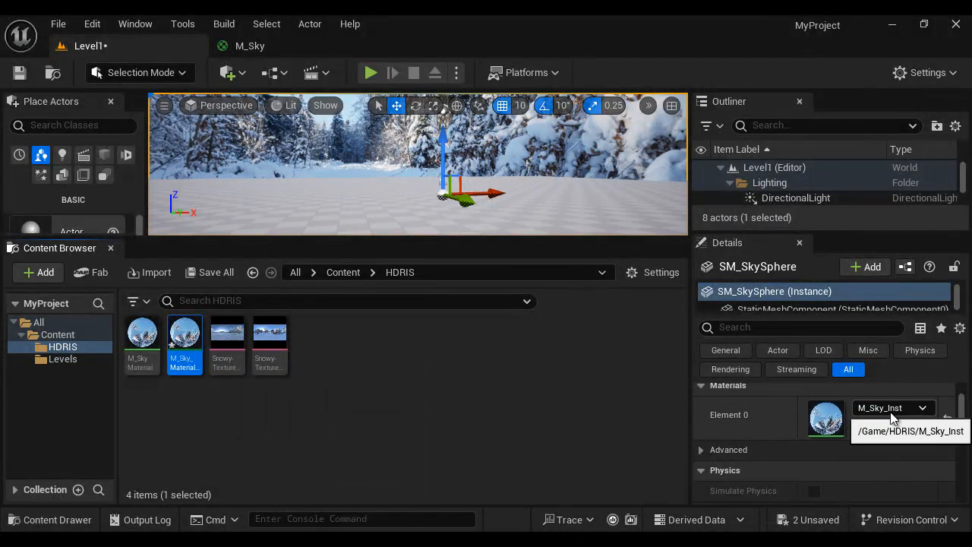
# Open M_Sky_Inst in a floating window over Level1 and enable the SkyBrightness override under Global Scalar Parameters
pyautogui.doubleClick(182, 337)
pyautogui.moveTo(473, 51); pyautogui.dragTo(509, 251)
pyautogui.moveTo(675, 238); pyautogui.dragTo(370, 171)
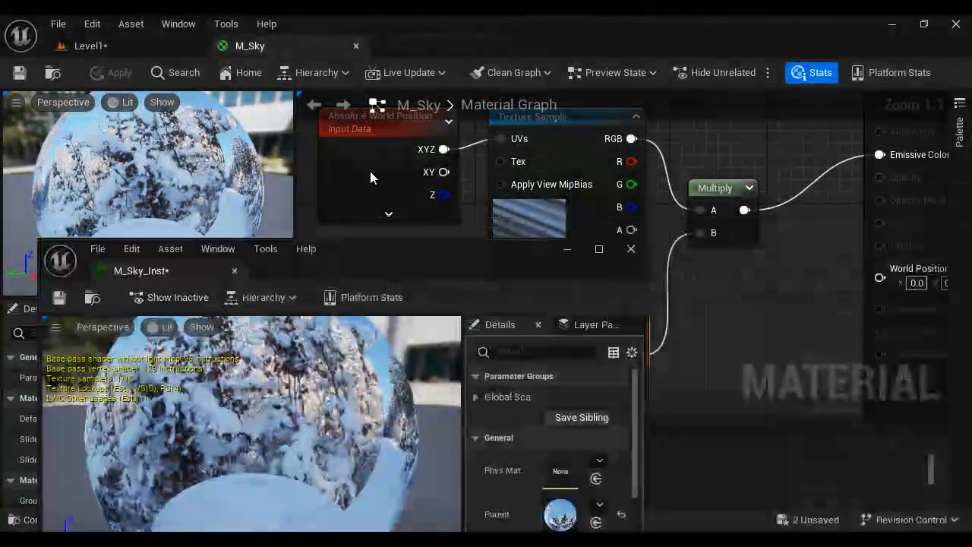
pyautogui.click(108, 44)
pyautogui.moveTo(406, 402); pyautogui.dragTo(285, 386)
pyautogui.click(296, 383)
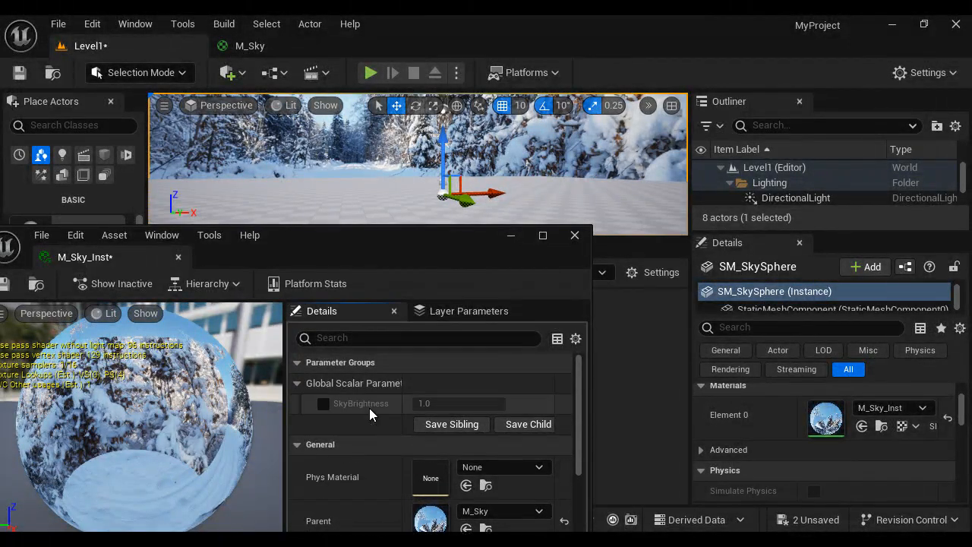
pyautogui.click(324, 403)
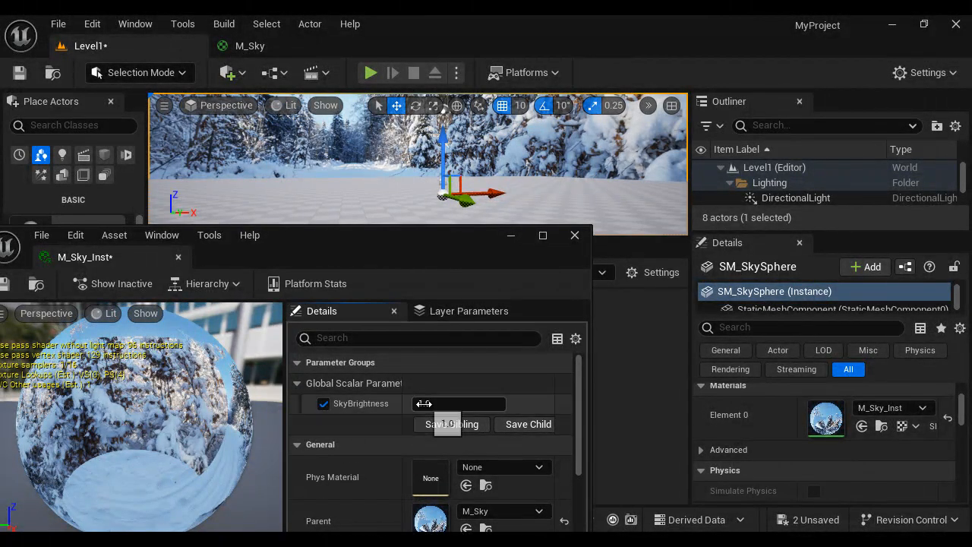
# Adjust SkyBrightness in M_Sky_Inst to about 0.78 while viewing the sky in Level1, and close the instance editor
pyautogui.moveTo(416, 405)
pyautogui.mouseDown()
pyautogui.moveTo(495, 404)
pyautogui.moveTo(432, 410)
pyautogui.mouseUp()
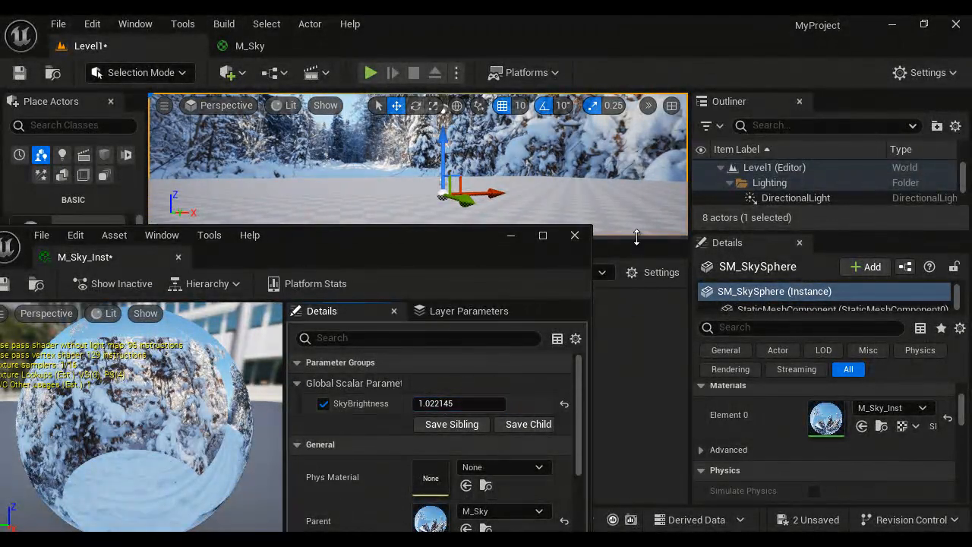
pyautogui.moveTo(637, 238); pyautogui.dragTo(648, 361)
pyautogui.moveTo(391, 243); pyautogui.dragTo(422, 271)
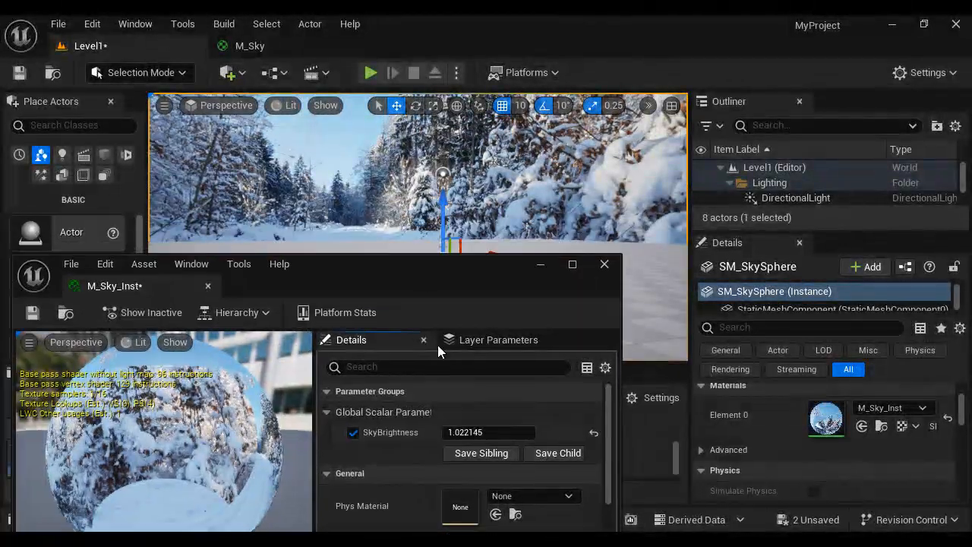
pyautogui.moveTo(455, 431); pyautogui.dragTo(440, 432)
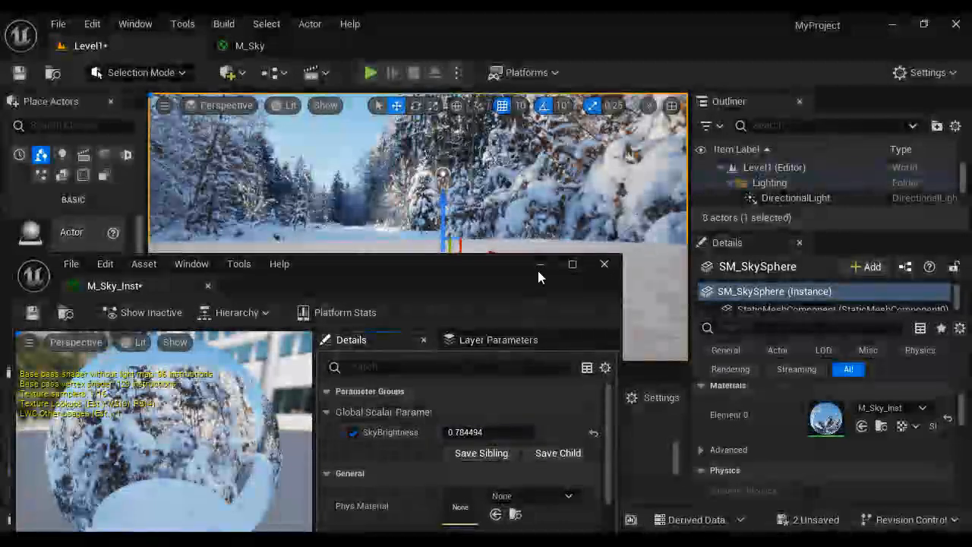
pyautogui.click(603, 263)
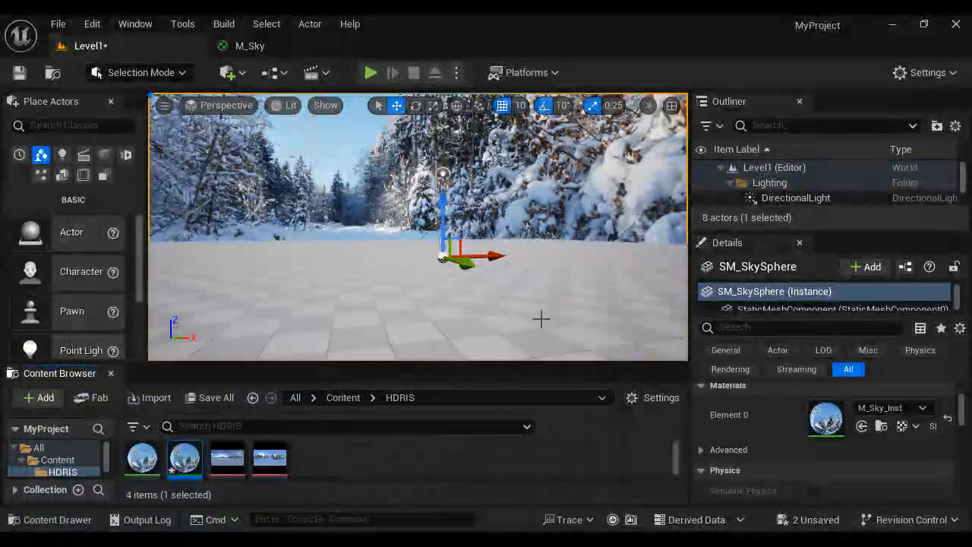
# In the M_Sky graph, add a RotateAboutAxis node and connect Absolute World Position's XYZ to its Position input
pyautogui.click(313, 50)
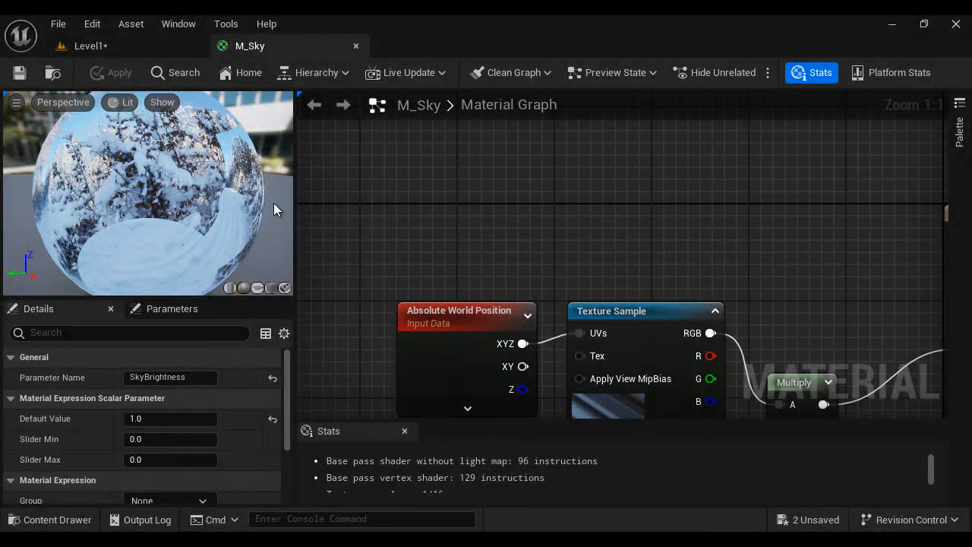
pyautogui.moveTo(449, 255); pyautogui.dragTo(540, 308, button='right')
pyautogui.rightClick(412, 192)
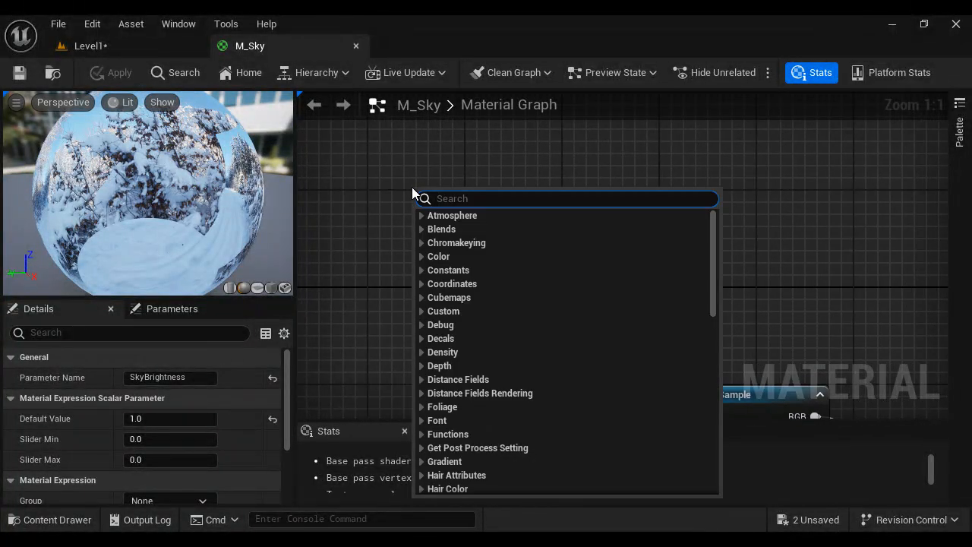
pyautogui.write('rotatea')
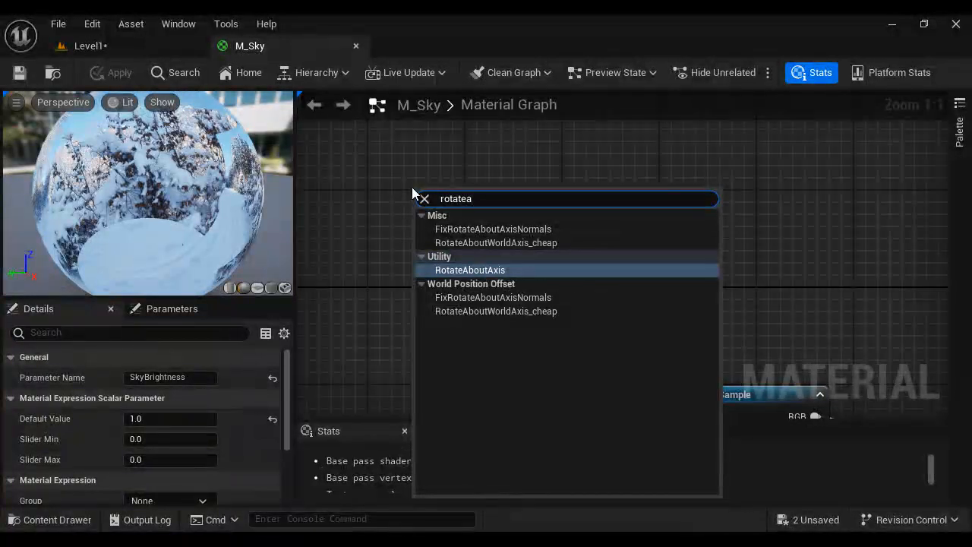
pyautogui.click(470, 270)
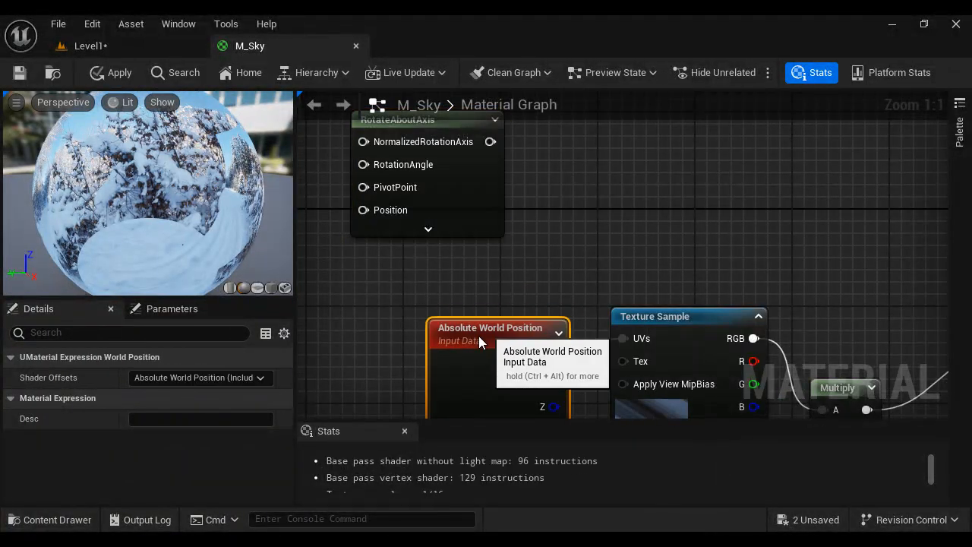
pyautogui.moveTo(403, 296); pyautogui.dragTo(525, 327, button='right')
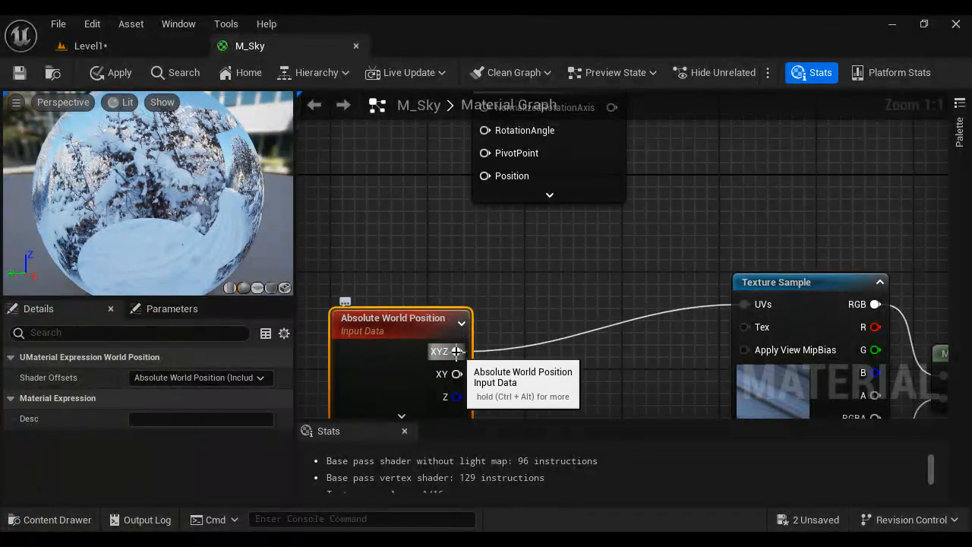
pyautogui.moveTo(456, 351); pyautogui.dragTo(497, 178)
# Add an Add node with RotateAboutAxis into A and Absolute World Position XYZ into B, and feed its output to the Texture Sample's UVs
pyautogui.moveTo(602, 281); pyautogui.dragTo(492, 291, button='right')
pyautogui.rightClick(497, 287)
pyautogui.write('add')
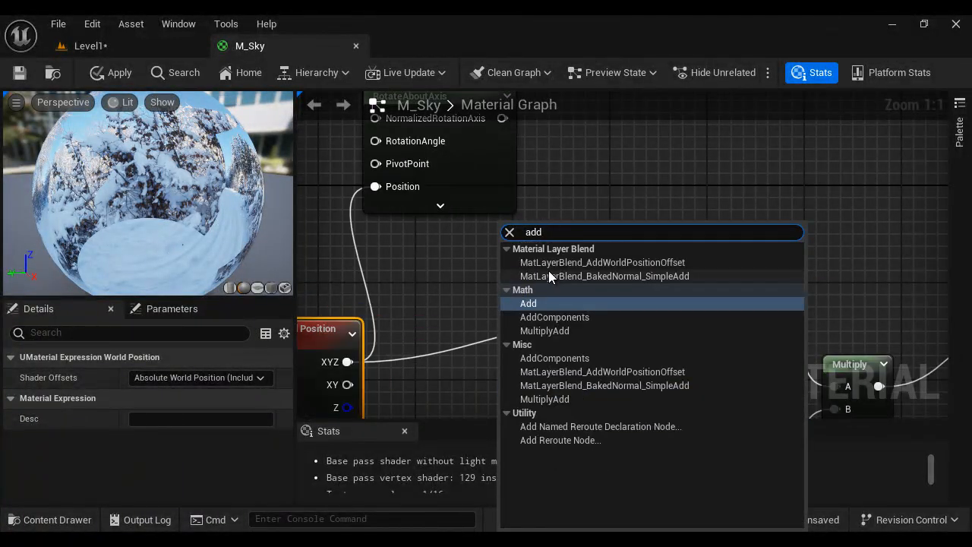
pyautogui.click(538, 306)
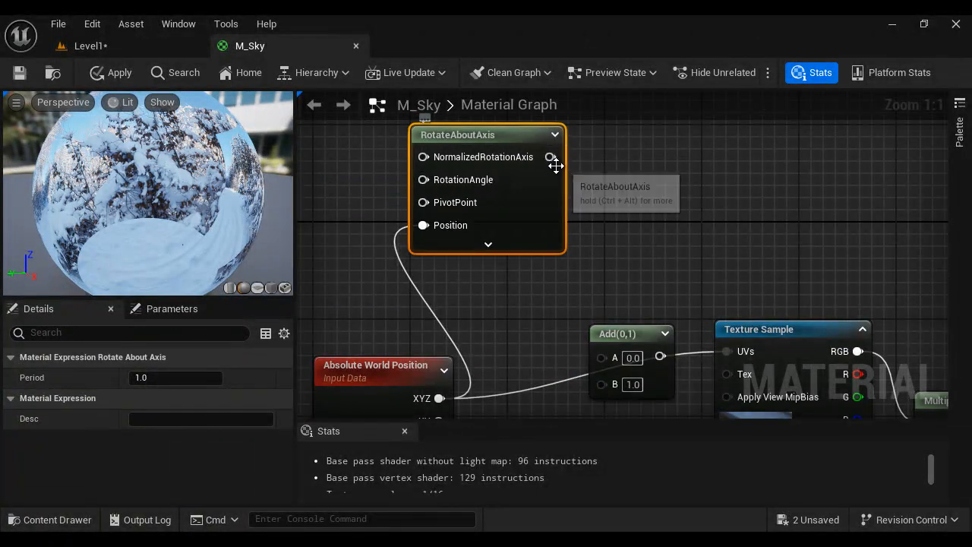
pyautogui.moveTo(551, 157); pyautogui.dragTo(602, 357)
pyautogui.moveTo(560, 415); pyautogui.dragTo(547, 317, button='right')
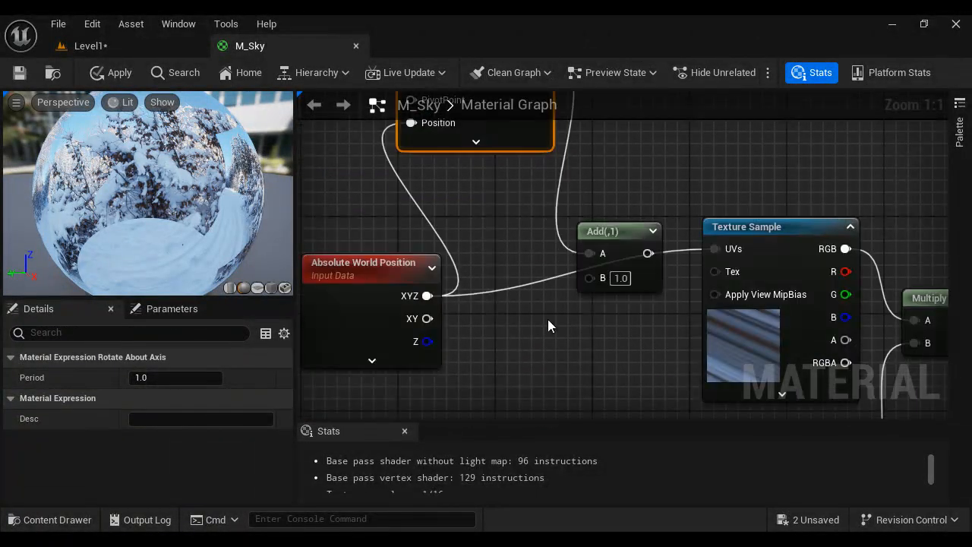
pyautogui.moveTo(427, 296); pyautogui.dragTo(734, 251)
# Add a Constant3Vector set to 0, 0, 1 and connect it to RotateAboutAxis's NormalizedRotationAxis input
pyautogui.moveTo(542, 329); pyautogui.dragTo(527, 349, button='right')
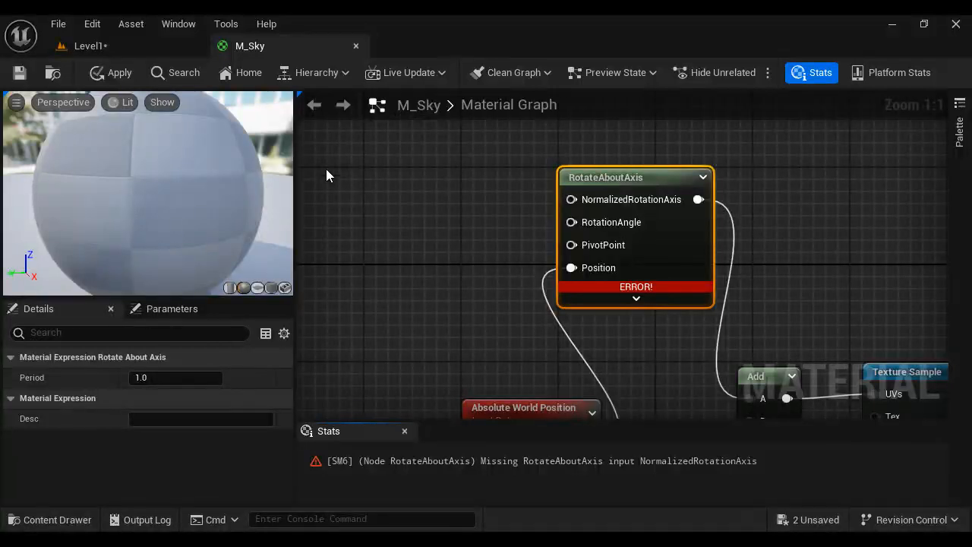
pyautogui.rightClick(354, 158)
pyautogui.write('cons')
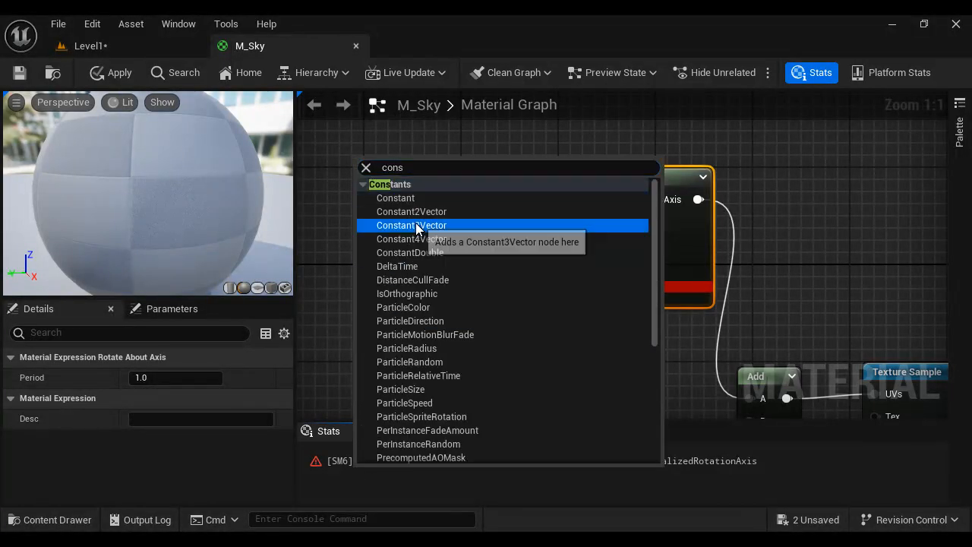
pyautogui.click(412, 224)
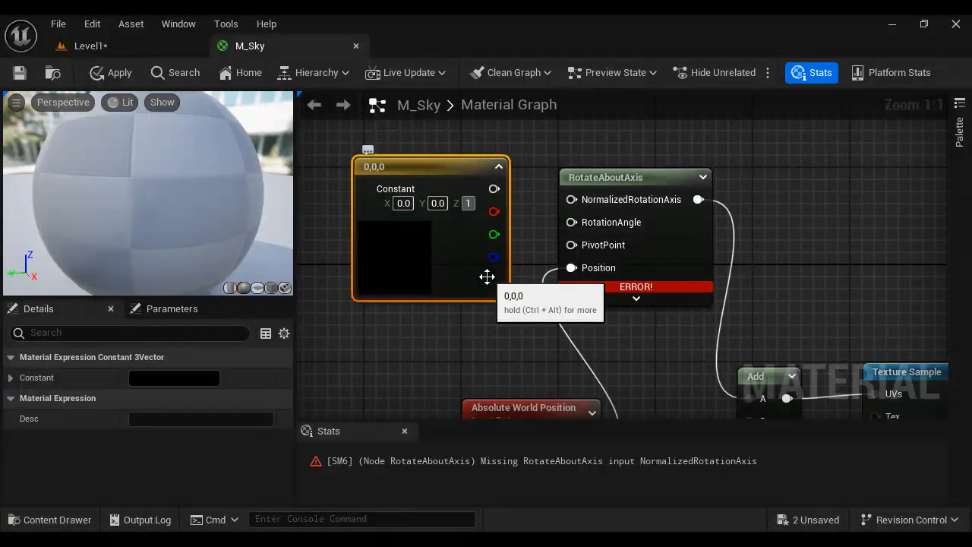
pyautogui.press('Return')
pyautogui.moveTo(501, 188); pyautogui.dragTo(600, 201)
pyautogui.moveTo(438, 169); pyautogui.dragTo(436, 118)
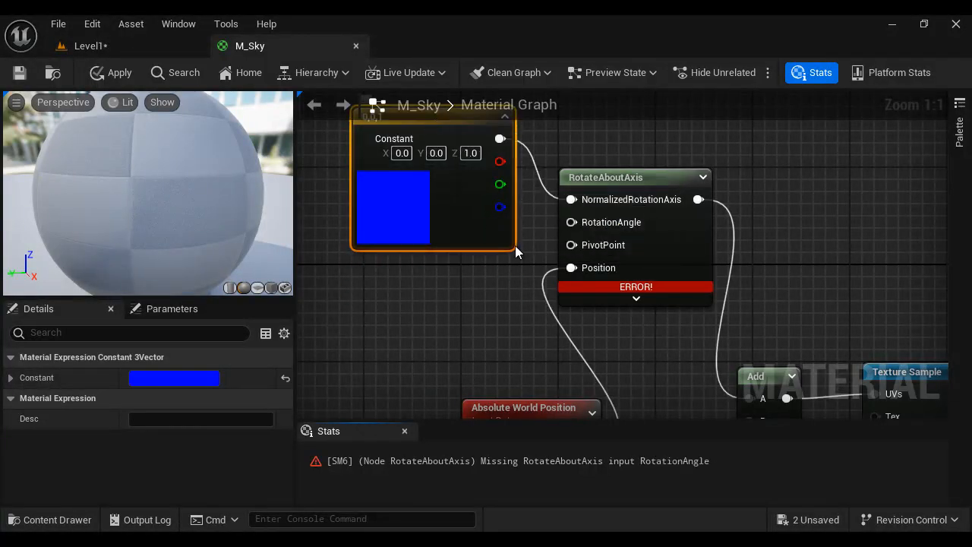
# Add a Constant to RotateAboutAxis's RotationAngle input and convert it into a parameter named SkyRotationAngle
pyautogui.moveTo(568, 226); pyautogui.dragTo(411, 275)
pyautogui.write('cons')
pyautogui.click(507, 266)
pyautogui.rightClick(411, 274)
pyautogui.click(485, 220)
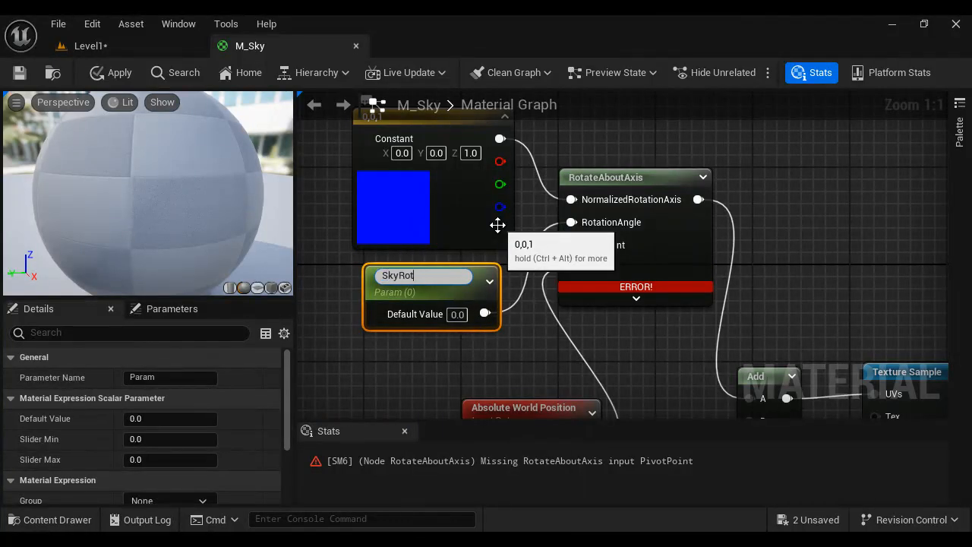
pyautogui.press('Return')
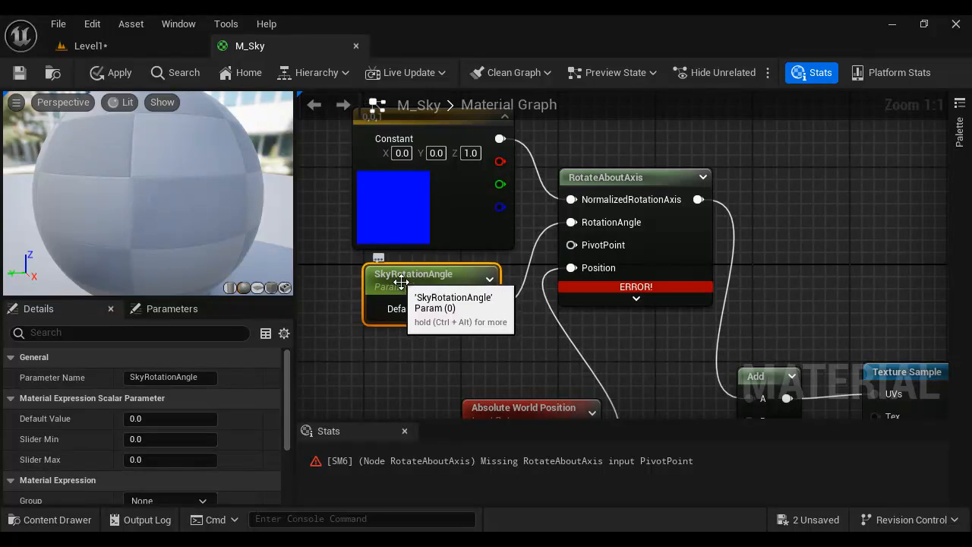
pyautogui.moveTo(491, 338); pyautogui.dragTo(530, 301, button='right')
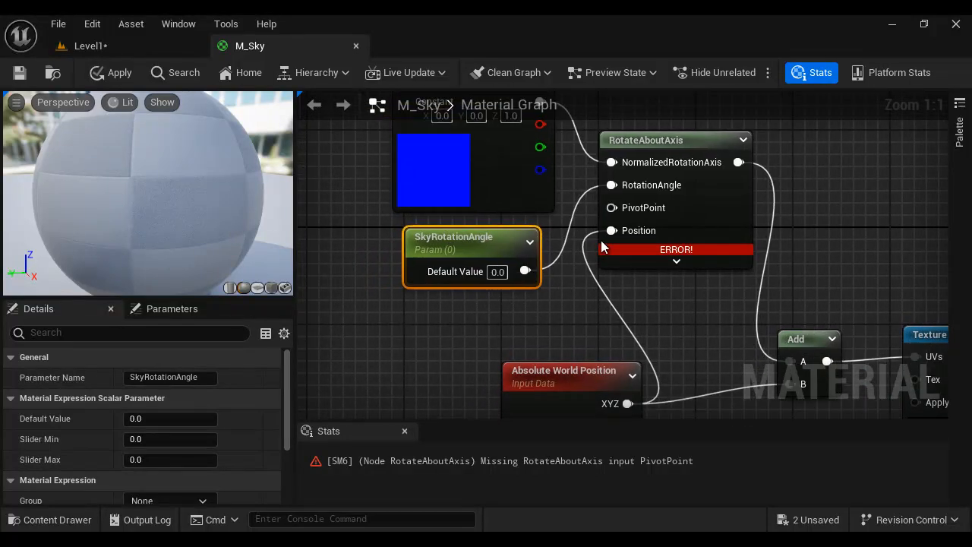
# Add a Constant with value 0 to RotateAboutAxis's PivotPoint input and save the M_Sky material
pyautogui.moveTo(611, 207); pyautogui.dragTo(463, 315)
pyautogui.write('cons')
pyautogui.click(554, 263)
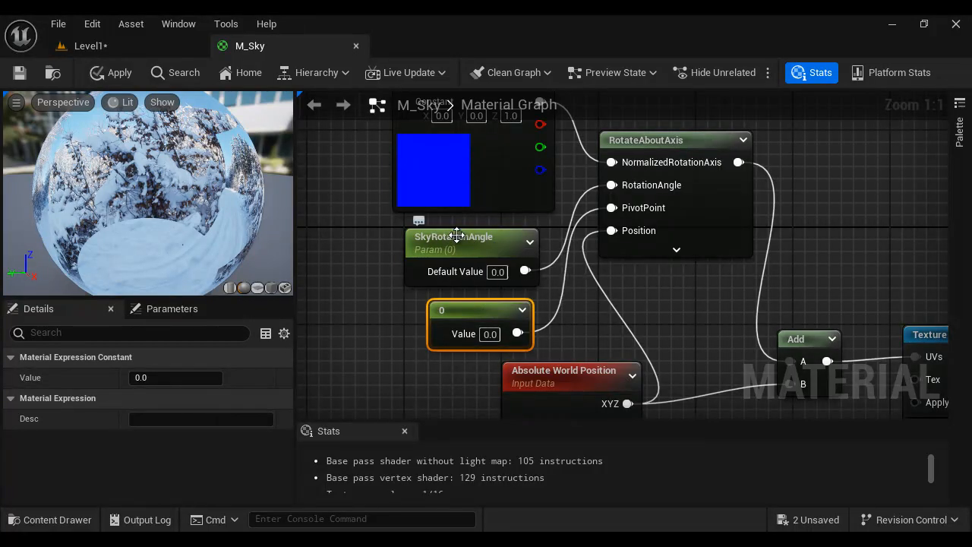
pyautogui.click(19, 74)
# In the M_Sky_Inst material instance, enable the SkyRotationAngle override and set it to 0.008
pyautogui.click(88, 46)
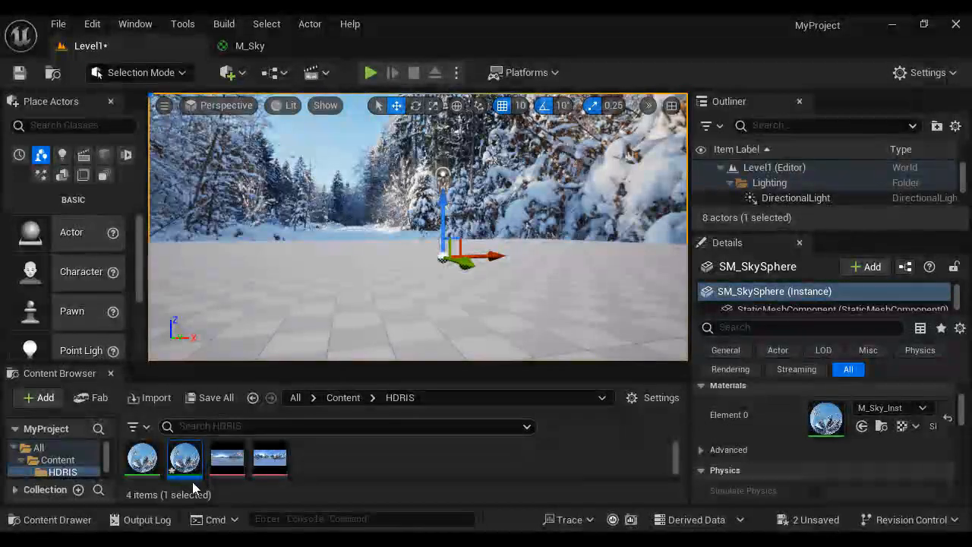
pyautogui.doubleClick(185, 458)
pyautogui.moveTo(423, 45); pyautogui.dragTo(352, 219)
pyautogui.click(131, 49)
pyautogui.moveTo(608, 220); pyautogui.dragTo(383, 250)
pyautogui.click(413, 438)
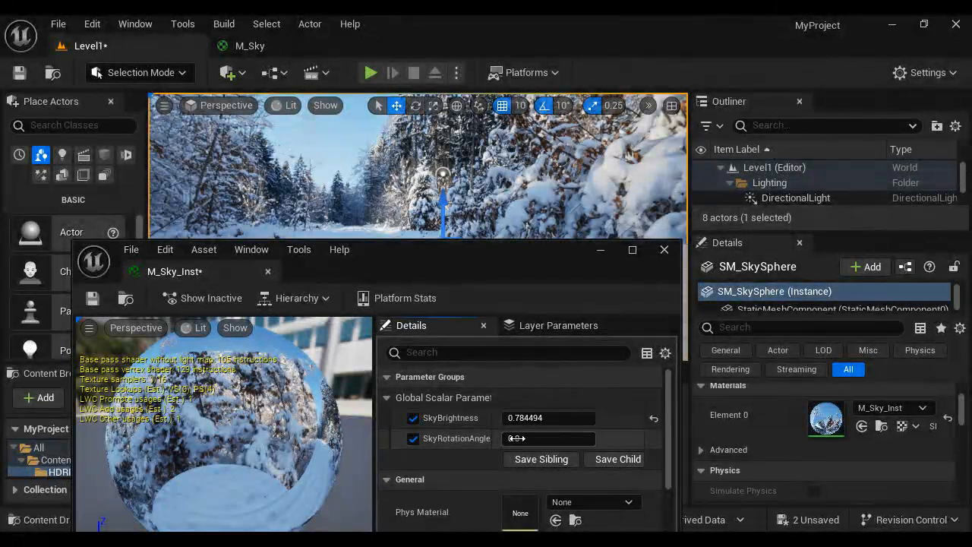
pyautogui.moveTo(516, 438)
pyautogui.mouseDown()
pyautogui.moveTo(577, 438)
pyautogui.moveTo(508, 438)
pyautogui.moveTo(523, 438)
pyautogui.mouseUp()
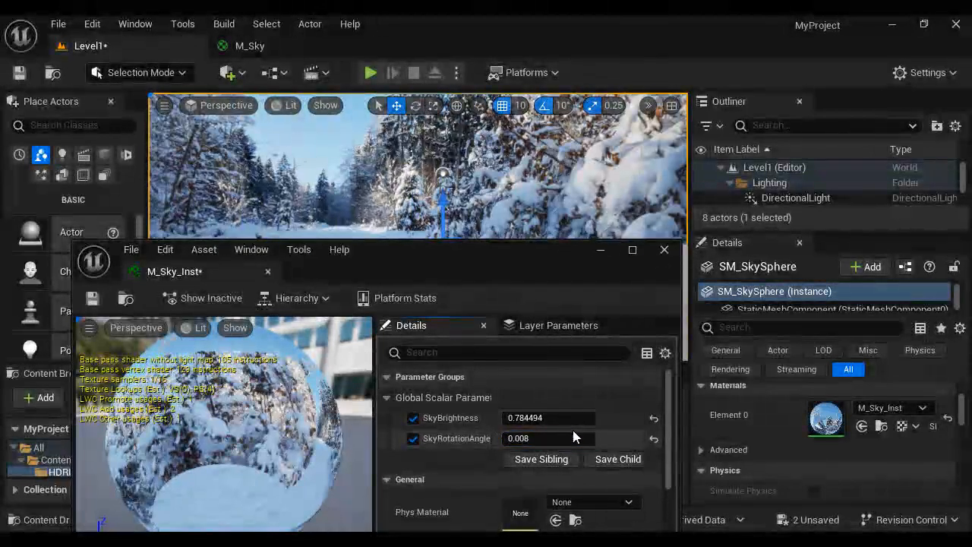
pyautogui.click(600, 251)
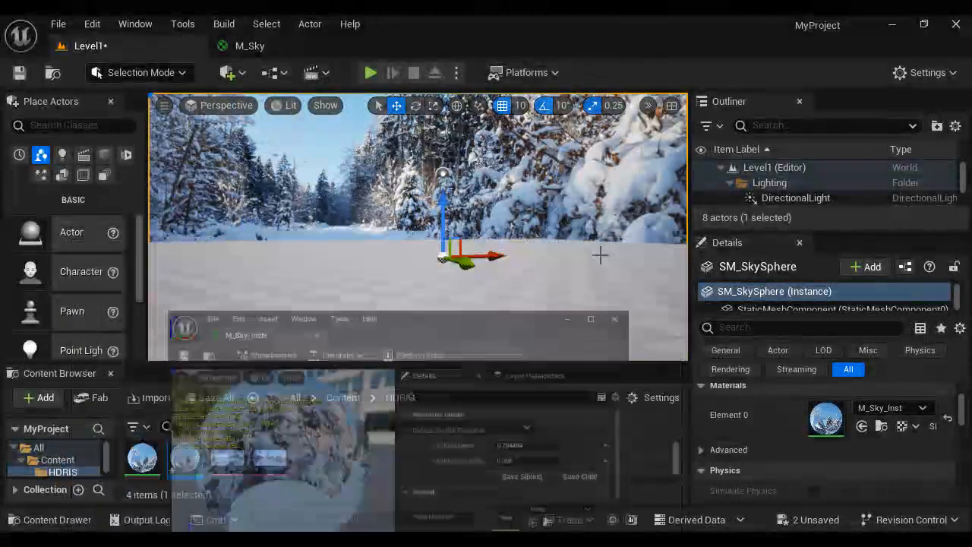
# In the M_Sky graph, add a Constant3Vector node above the Texture Sample
pyautogui.click(297, 53)
pyautogui.moveTo(652, 266); pyautogui.dragTo(361, 233, button='right')
pyautogui.moveTo(644, 227); pyautogui.dragTo(499, 240, button='right')
pyautogui.rightClick(431, 149)
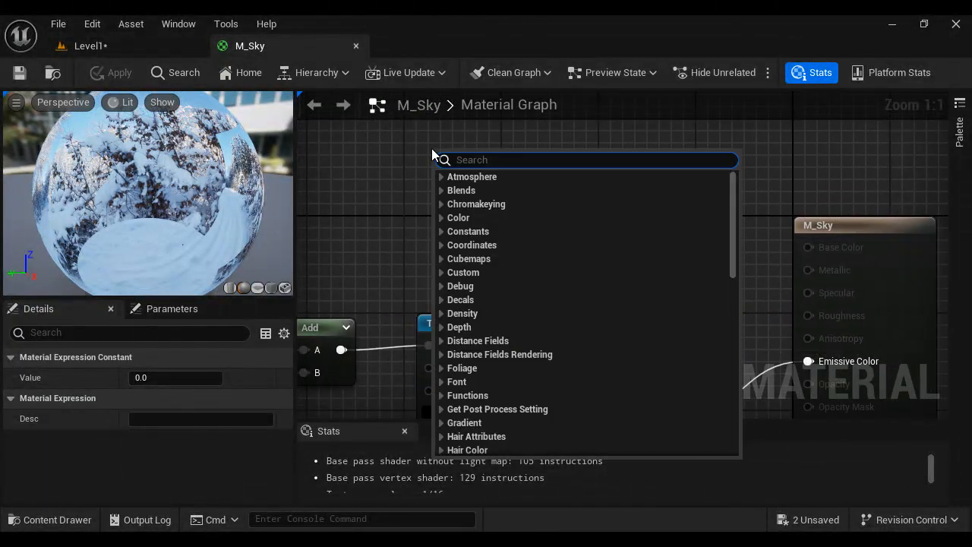
pyautogui.write('cons')
pyautogui.click(509, 219)
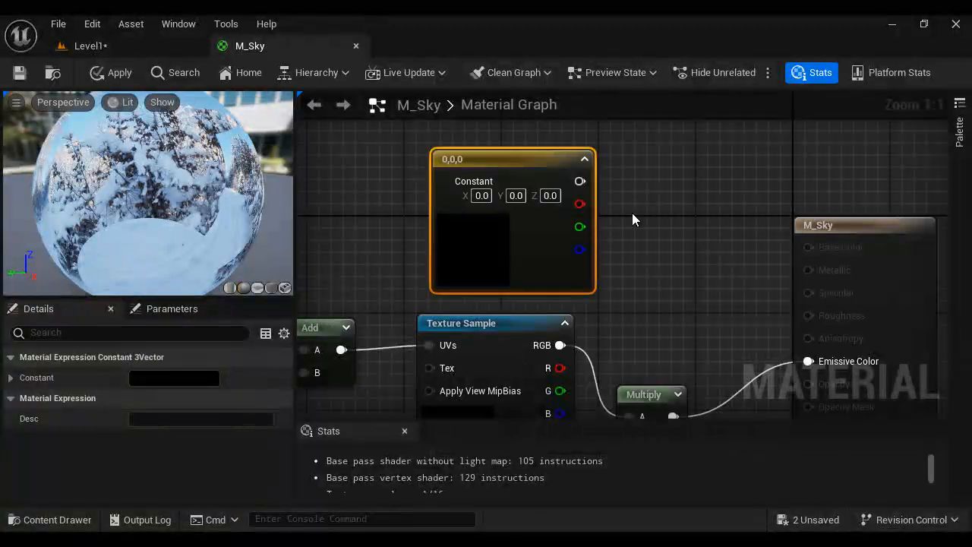
# Multiply the new Constant3Vector by the Texture Sample's RGB with a new Multiply node, and feed the result into input A of the existing Multiply
pyautogui.rightClick(632, 215)
pyautogui.write('mult')
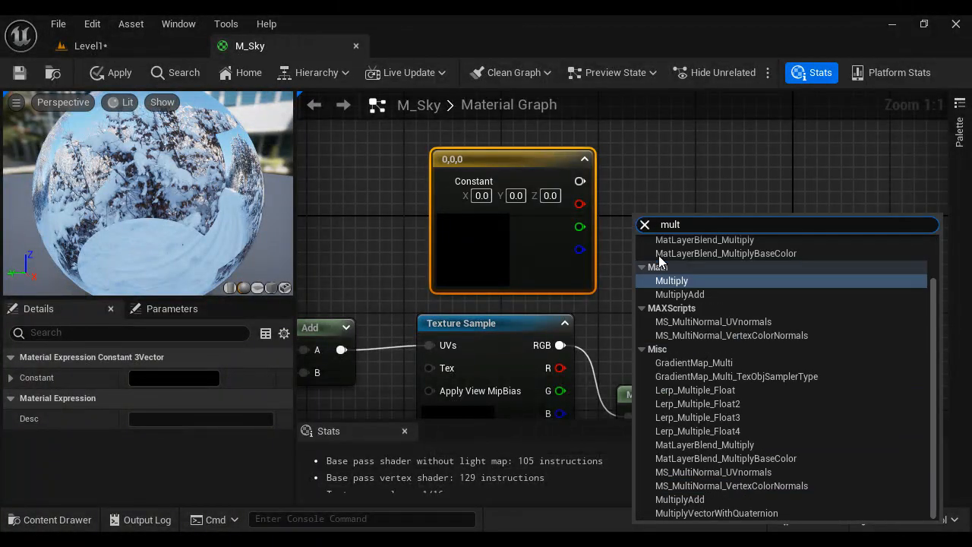
pyautogui.click(670, 283)
pyautogui.moveTo(562, 161); pyautogui.dragTo(644, 248)
pyautogui.moveTo(559, 344); pyautogui.dragTo(644, 273)
pyautogui.moveTo(687, 298); pyautogui.dragTo(634, 174, button='right')
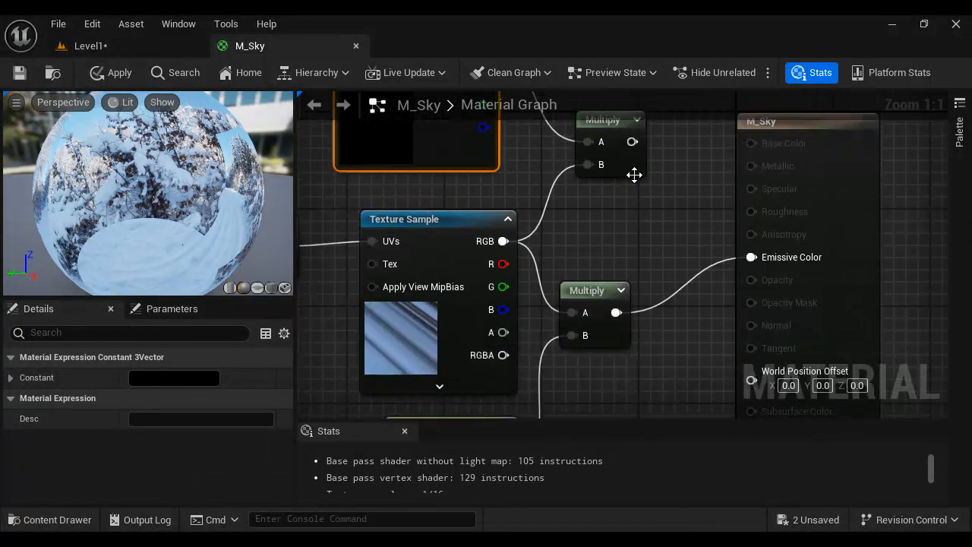
pyautogui.moveTo(632, 142); pyautogui.dragTo(671, 283)
# Set the Constant3Vector to white (1,1,1), convert it into a parameter named SkyColor, and save the material
pyautogui.moveTo(464, 187); pyautogui.dragTo(508, 309, button='right')
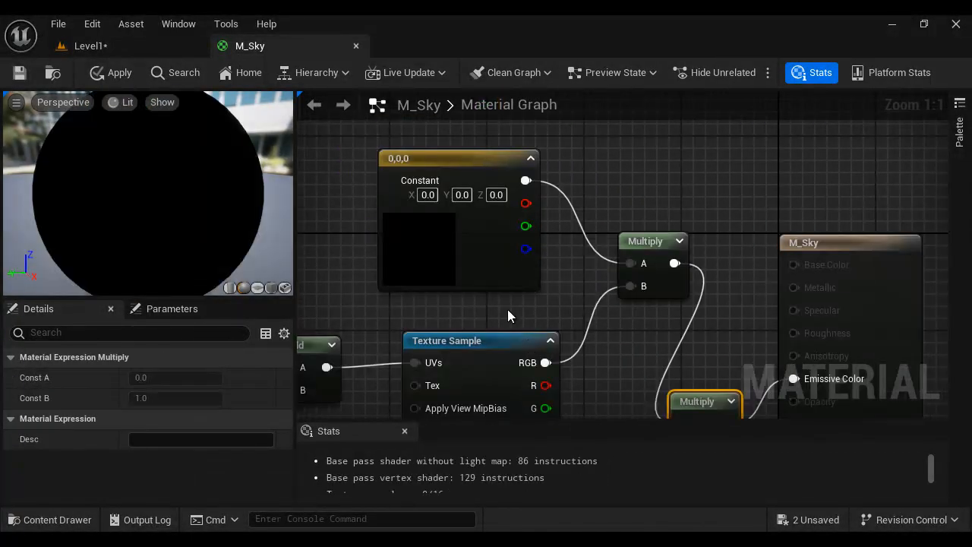
pyautogui.doubleClick(426, 244)
pyautogui.moveTo(645, 325); pyautogui.dragTo(646, 182)
pyautogui.click(645, 499)
pyautogui.moveTo(592, 196); pyautogui.dragTo(648, 235, button='right')
pyautogui.rightClick(497, 198)
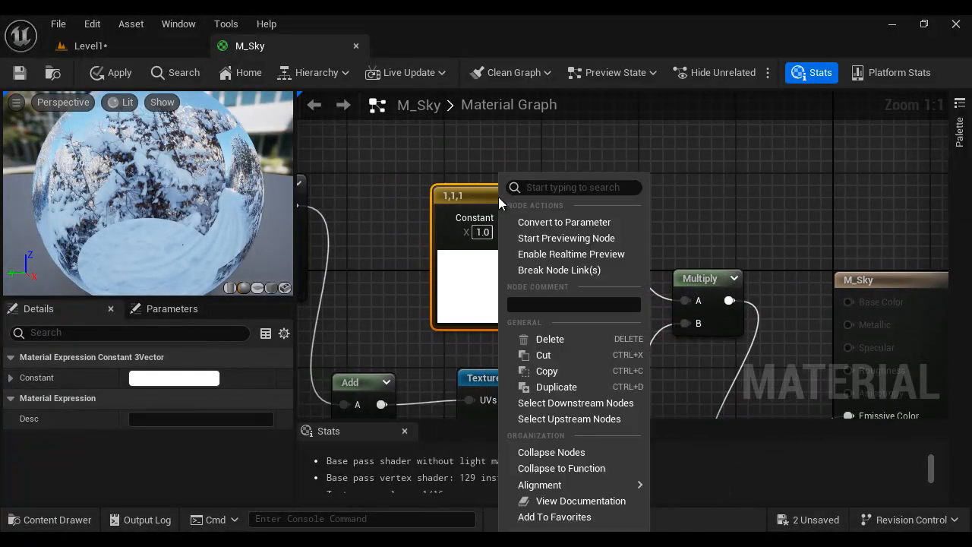
pyautogui.click(552, 223)
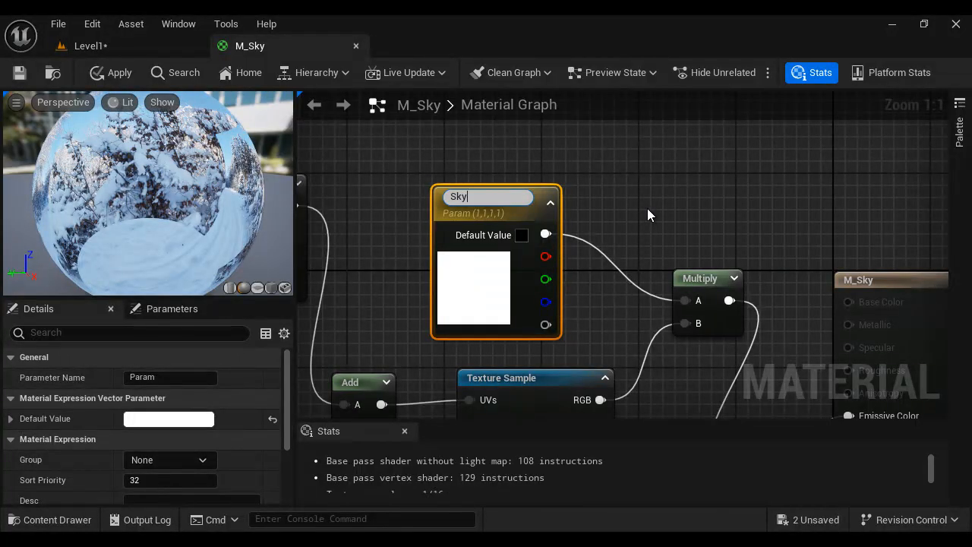
pyautogui.write('SkyColor')
pyautogui.press('Return')
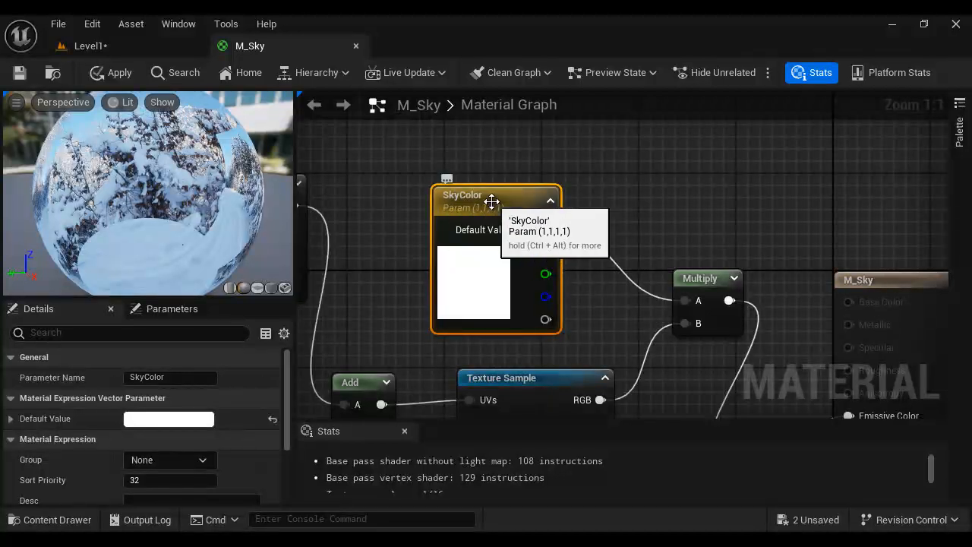
pyautogui.click(19, 72)
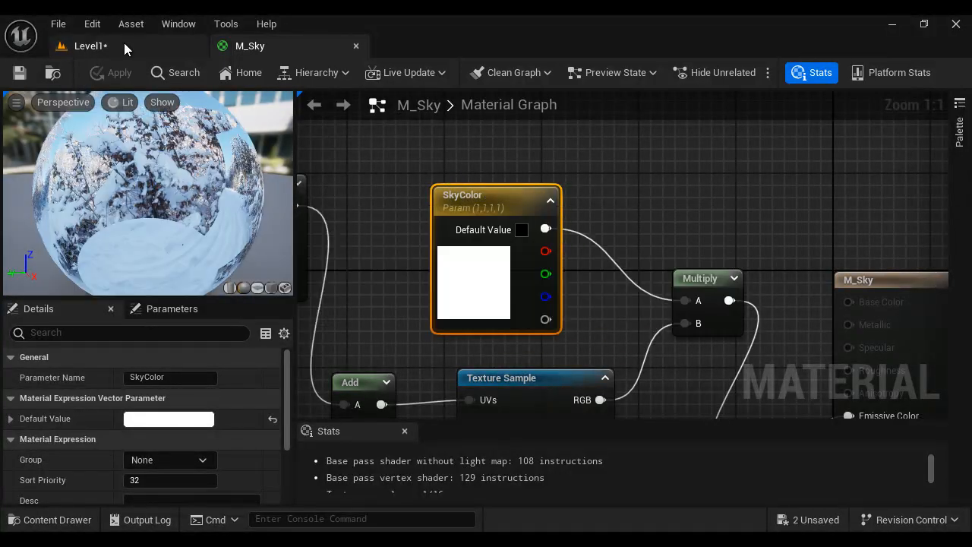
# In M_Sky_Inst, enable the SkyColor override and set it to a pale yellow tint
pyautogui.click(125, 45)
pyautogui.doubleClick(181, 457)
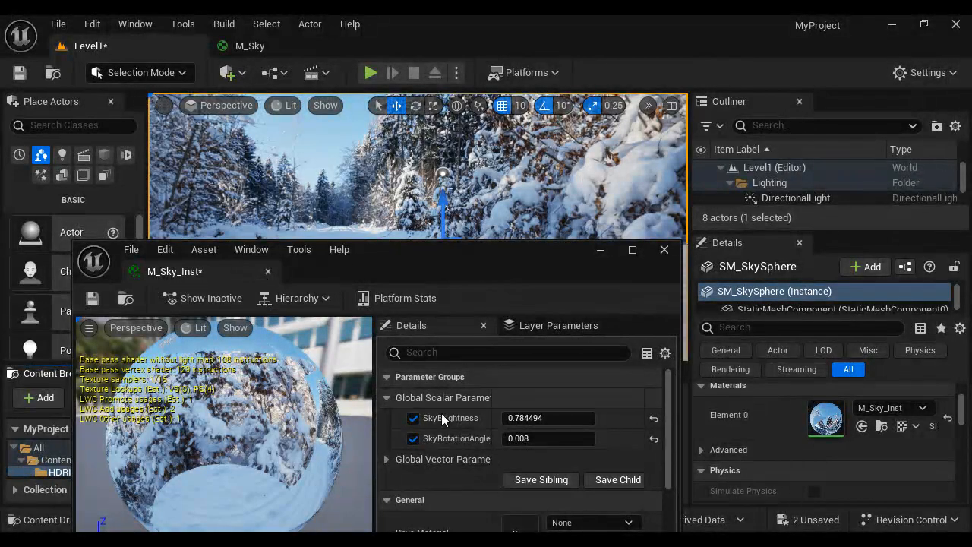
pyautogui.click(385, 460)
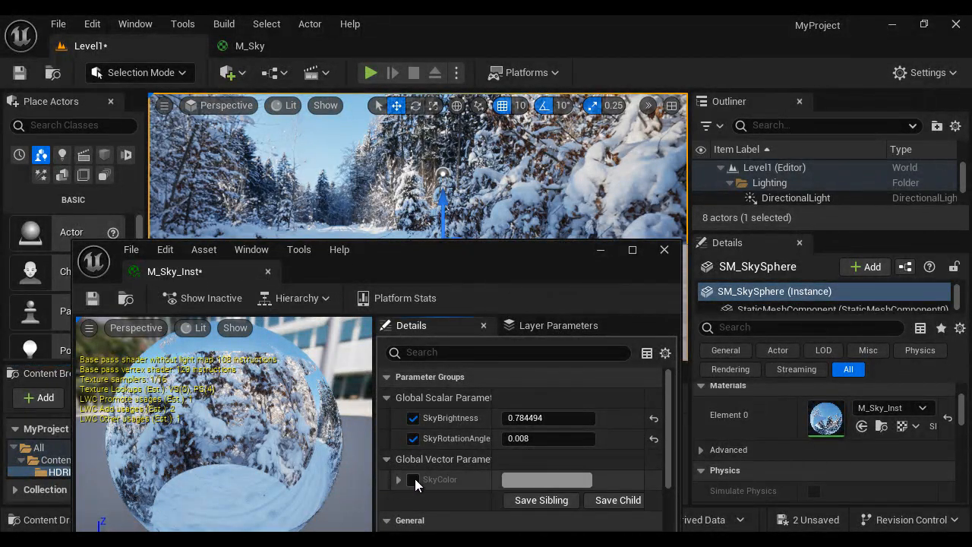
pyautogui.click(415, 478)
pyautogui.click(546, 480)
pyautogui.click(641, 262)
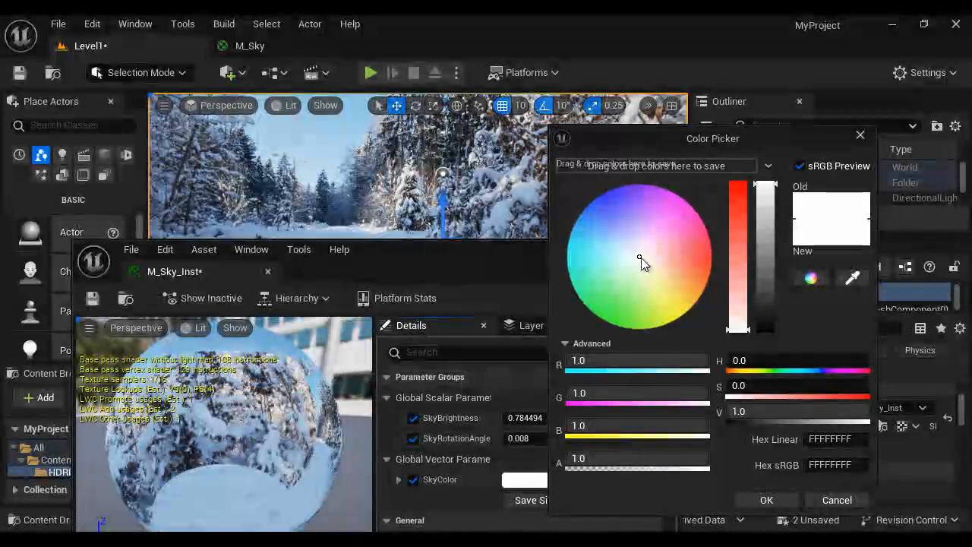
pyautogui.moveTo(640, 258); pyautogui.dragTo(660, 277)
pyautogui.click(763, 498)
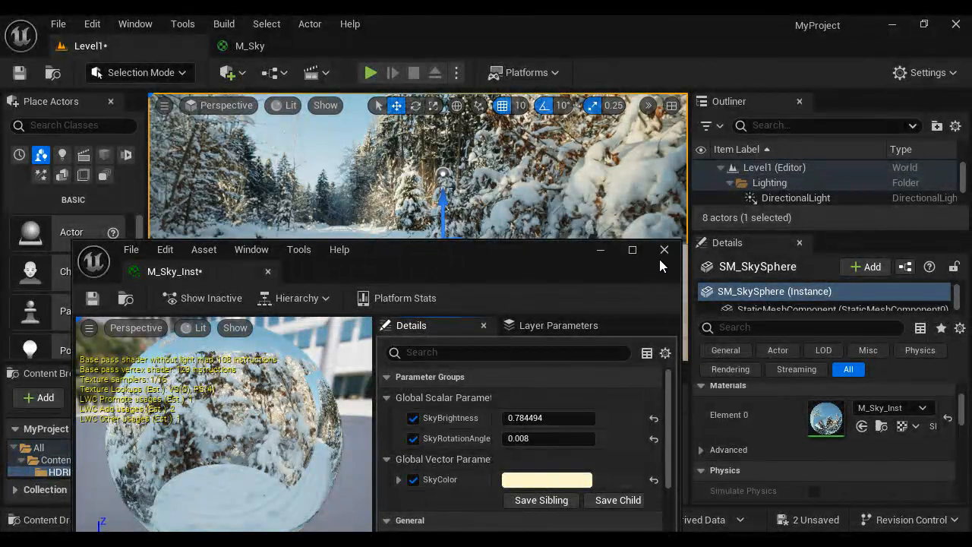
pyautogui.click(664, 249)
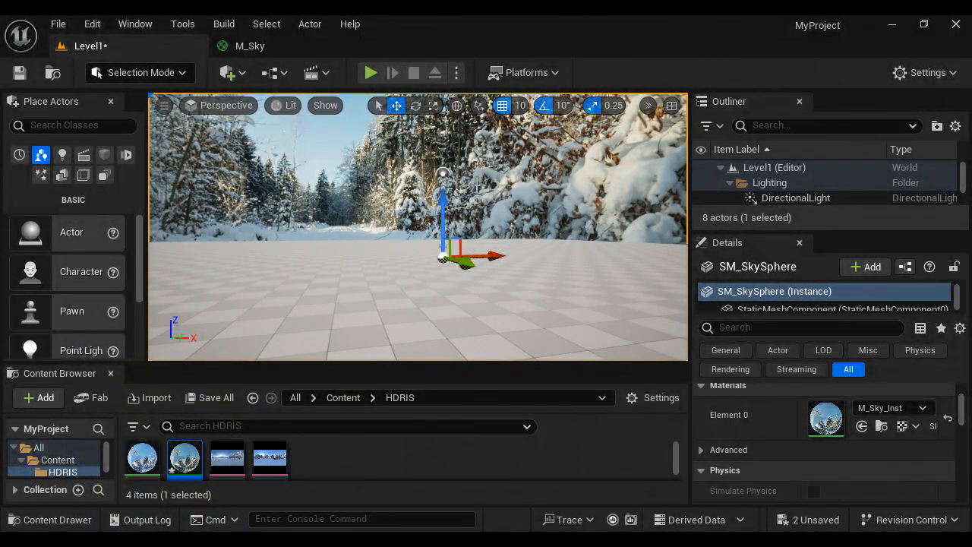
# Close the M_Sky material and view the Snowy-Path-Uhlberg-4K texture from the HDRIS folder
pyautogui.click(244, 46)
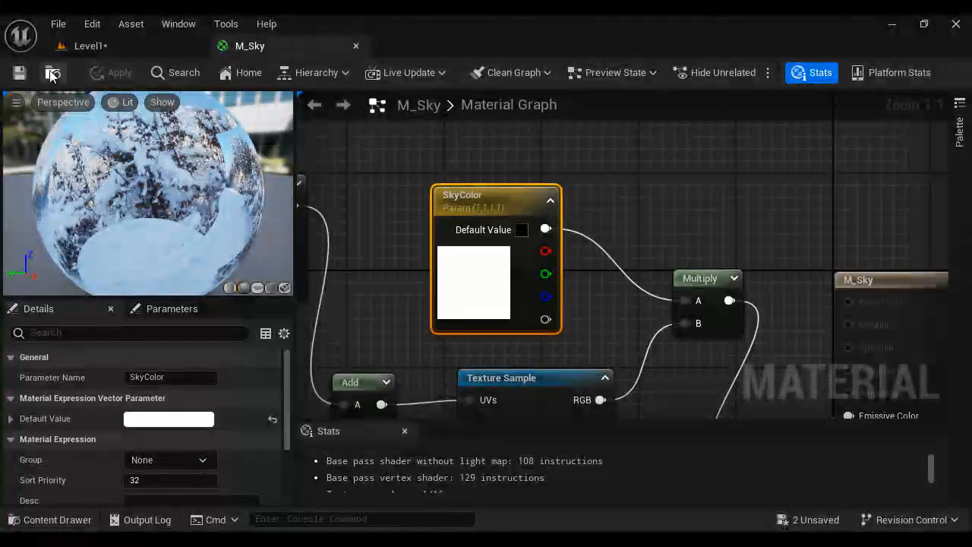
pyautogui.click(354, 47)
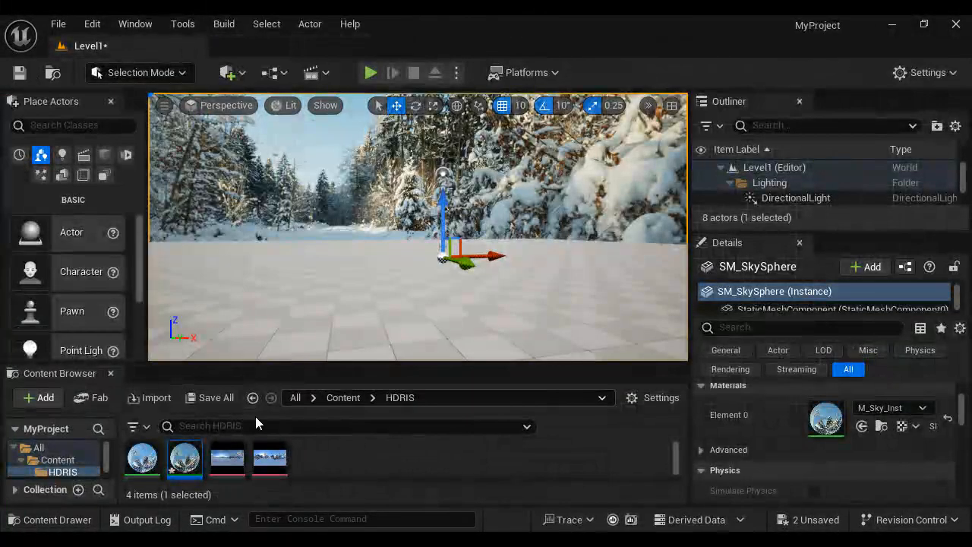
pyautogui.moveTo(291, 364); pyautogui.dragTo(378, 239)
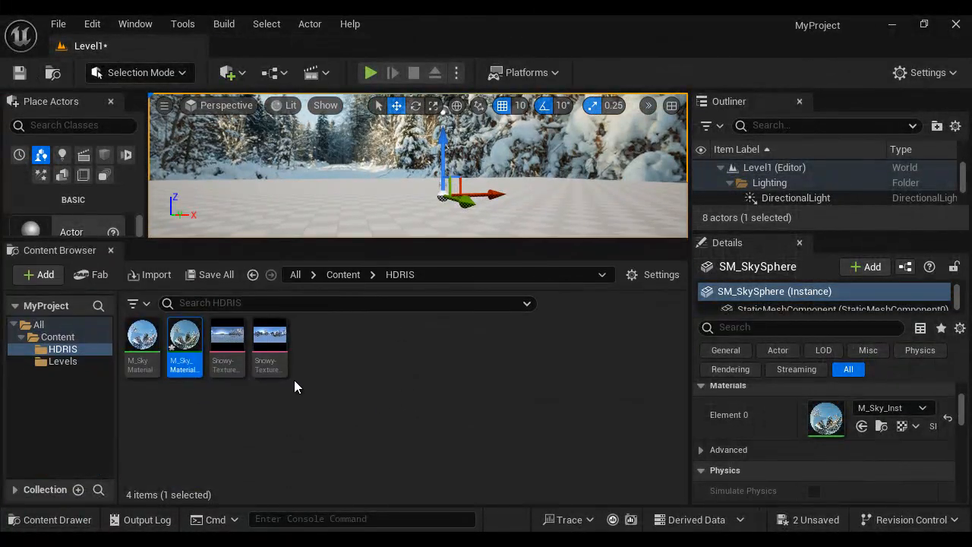
pyautogui.click(270, 345)
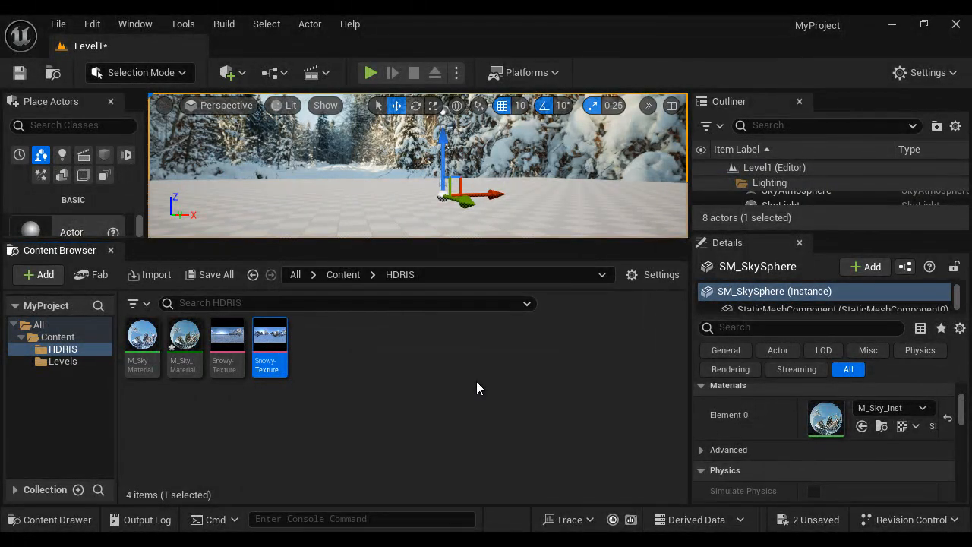
pyautogui.doubleClick(271, 345)
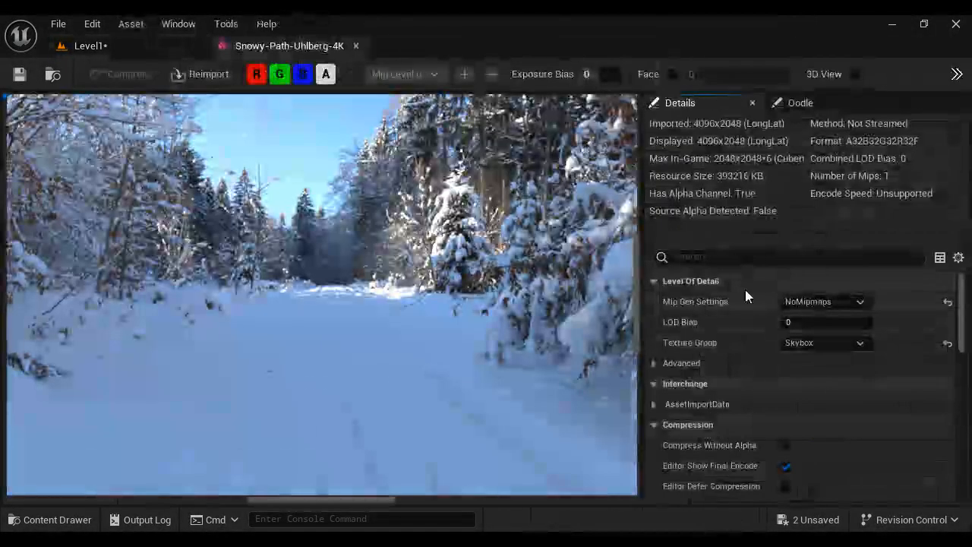
pyautogui.click(356, 46)
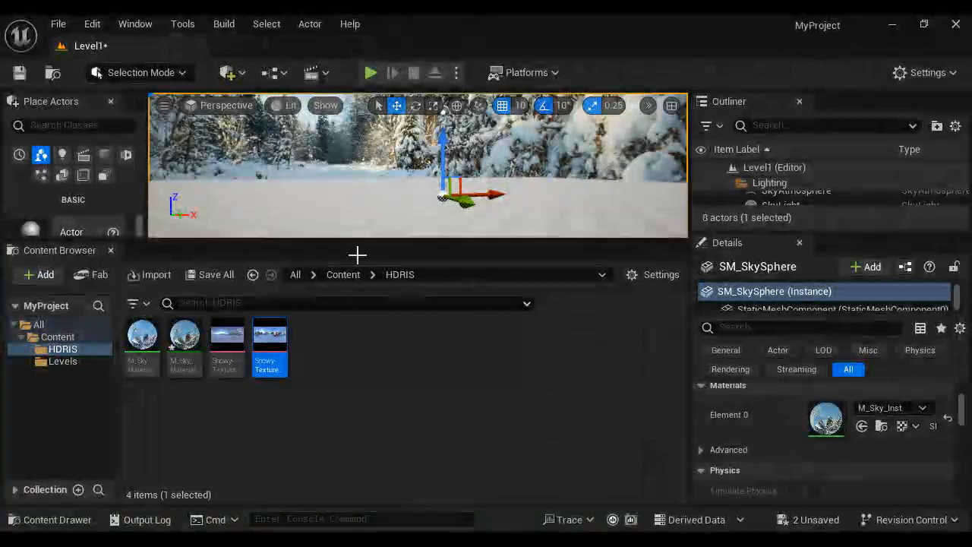
# Reopen M_Sky to examine its complete node graph, and return to the level with a larger viewport
pyautogui.click(185, 342)
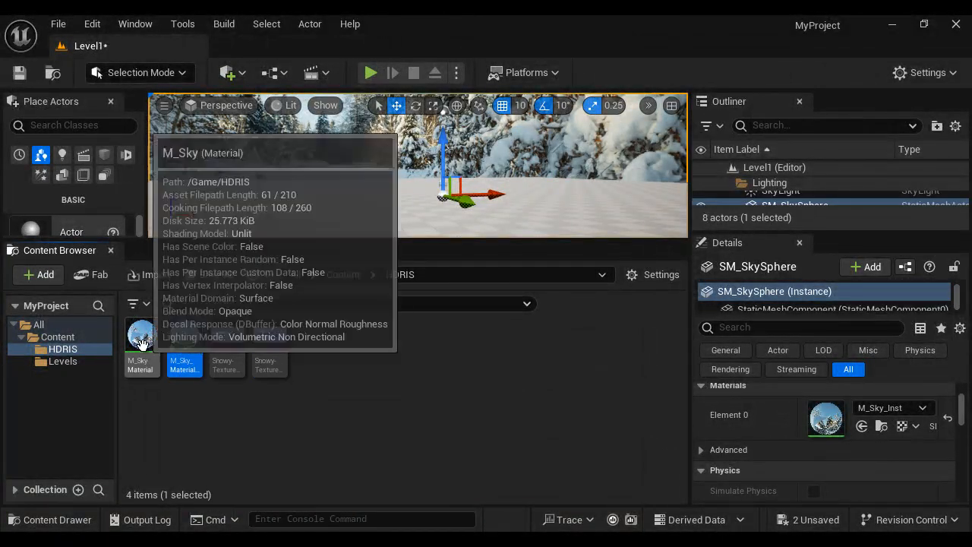
pyautogui.click(142, 342)
pyautogui.scroll(-7, 499, 334)
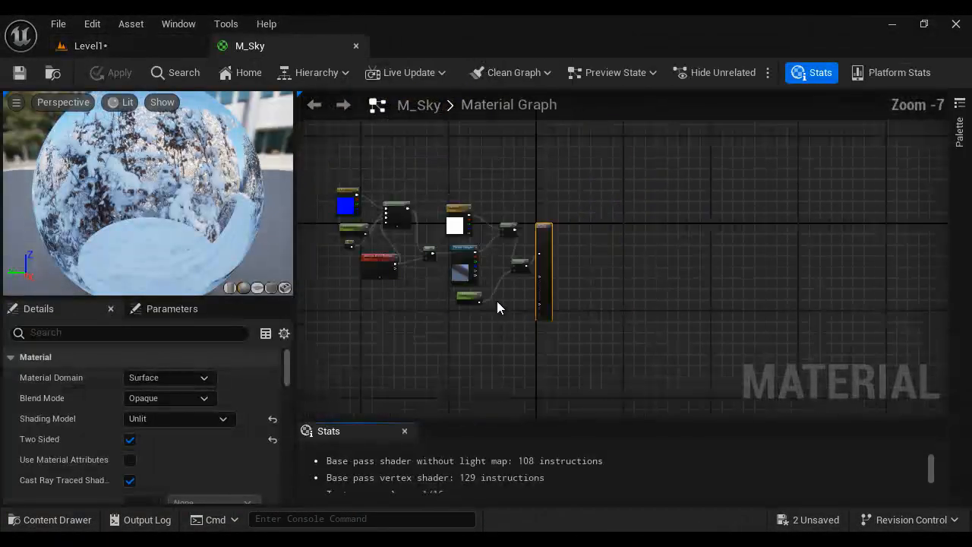
pyautogui.moveTo(497, 301); pyautogui.dragTo(521, 346, button='right')
pyautogui.scroll(3, 522, 344)
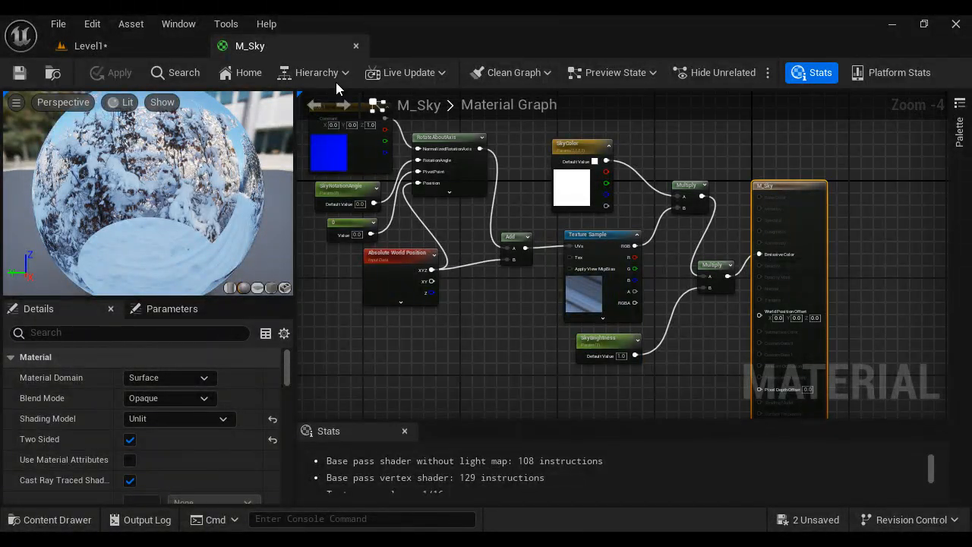
pyautogui.click(356, 45)
pyautogui.click(184, 337)
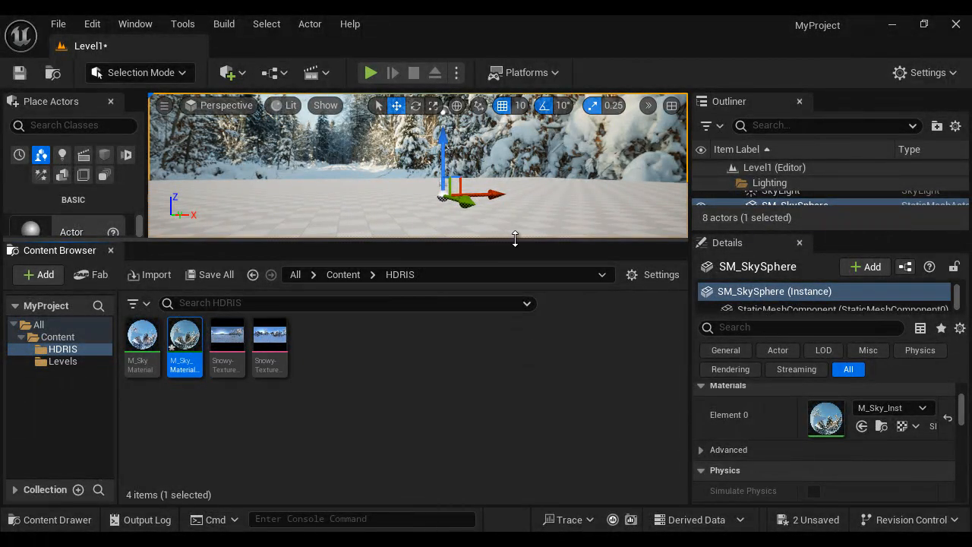
pyautogui.moveTo(514, 241); pyautogui.dragTo(514, 387)
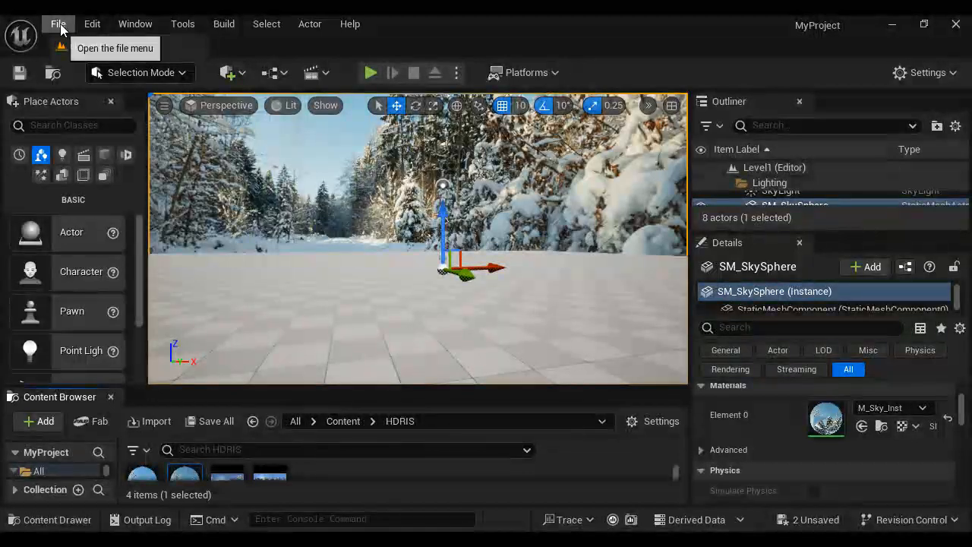
# Create a new level from the Basic template, saving the changes to Level1
pyautogui.click(56, 23)
pyautogui.click(114, 84)
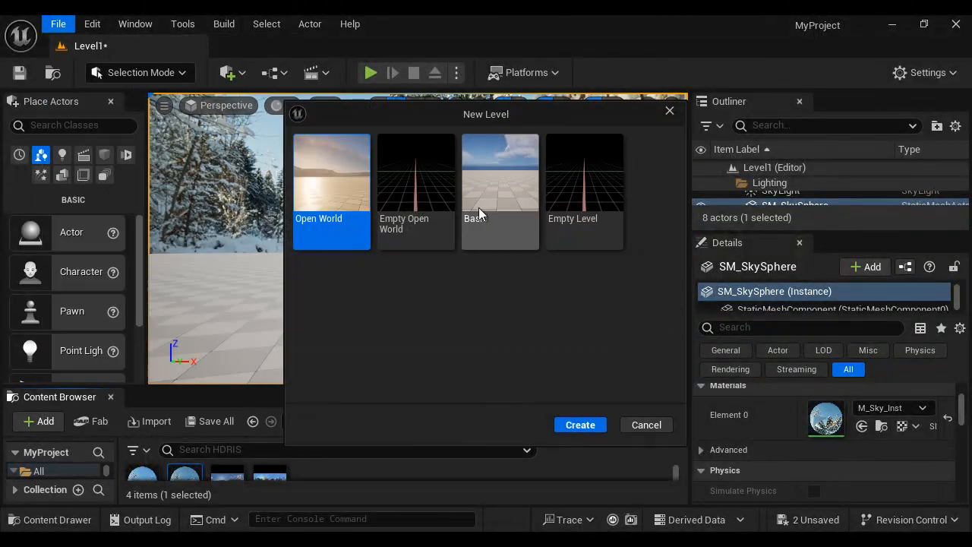
pyautogui.click(501, 205)
pyautogui.click(580, 423)
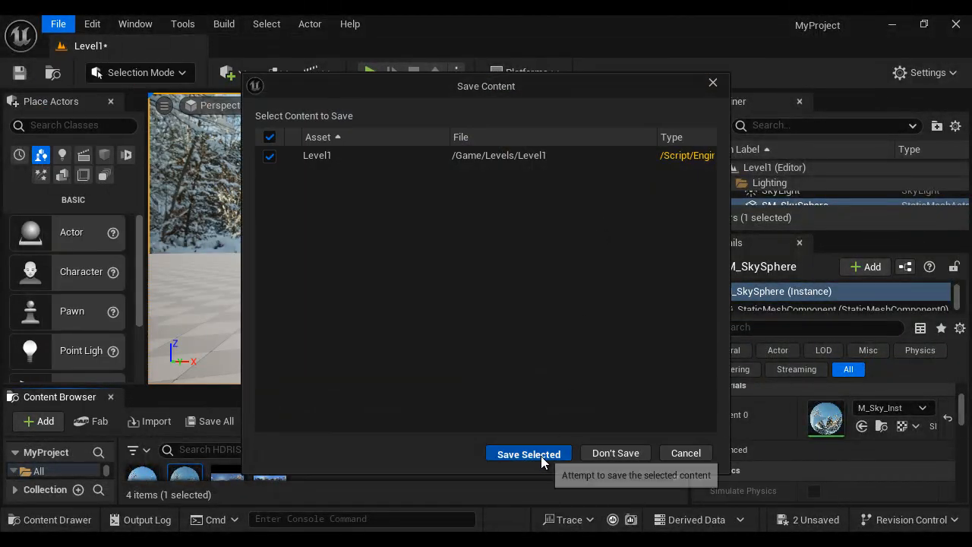
pyautogui.click(531, 453)
# Save the new level as Level2 in the Levels folder
pyautogui.click(57, 24)
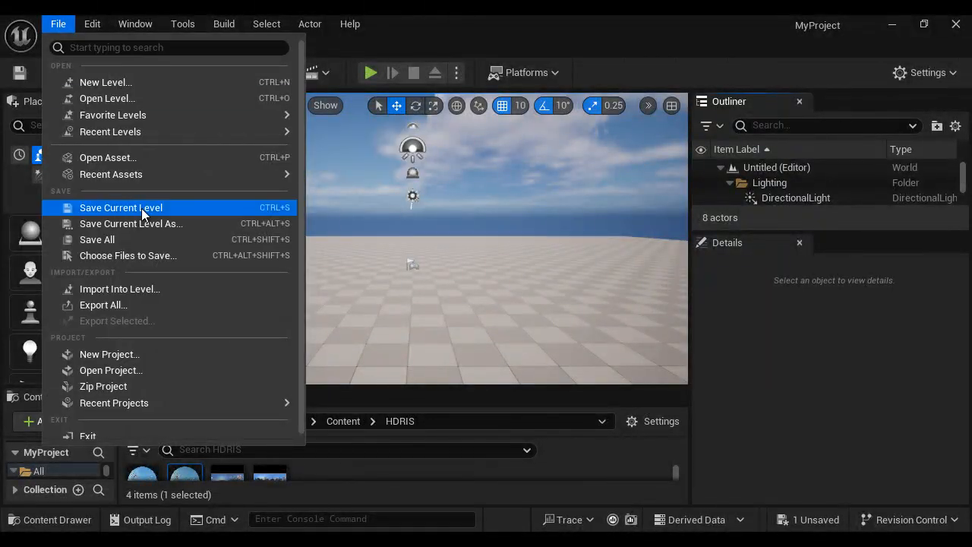
pyautogui.click(207, 222)
pyautogui.write('Le')
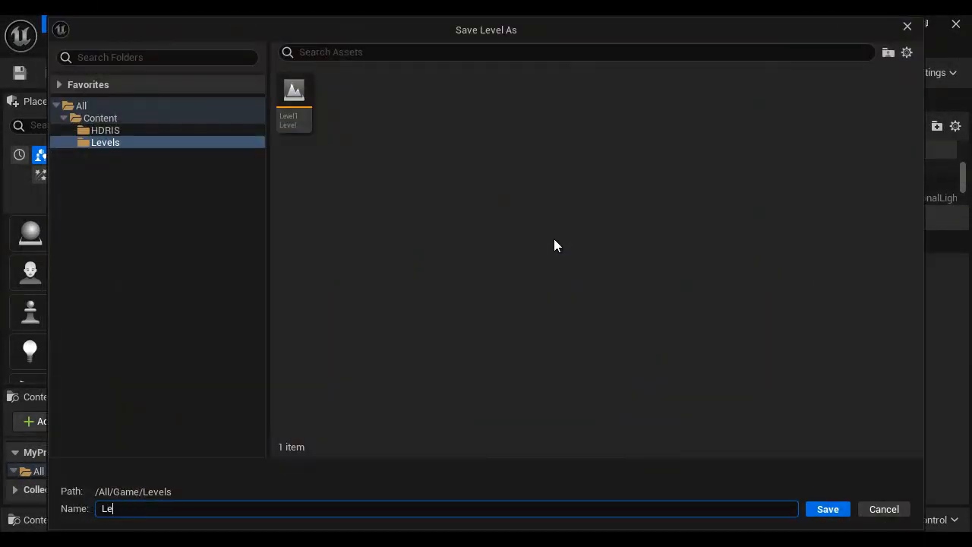
pyautogui.write('vel2')
pyautogui.press('Return')
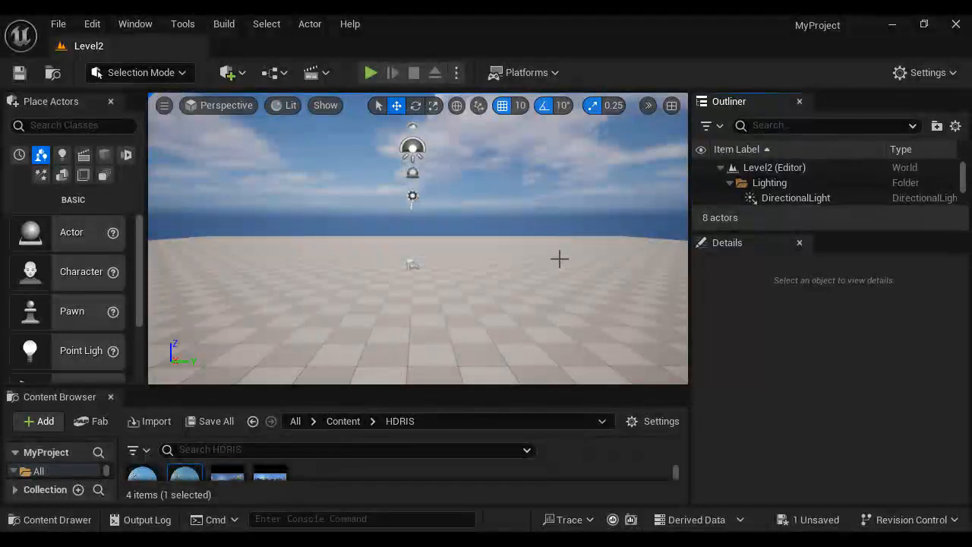
# Set the project's Editor Startup Map to Level2 in the Maps & Modes project settings
pyautogui.keyDown('alt'); pyautogui.moveTo(472, 329); pyautogui.dragTo(373, 142); pyautogui.keyUp('alt')
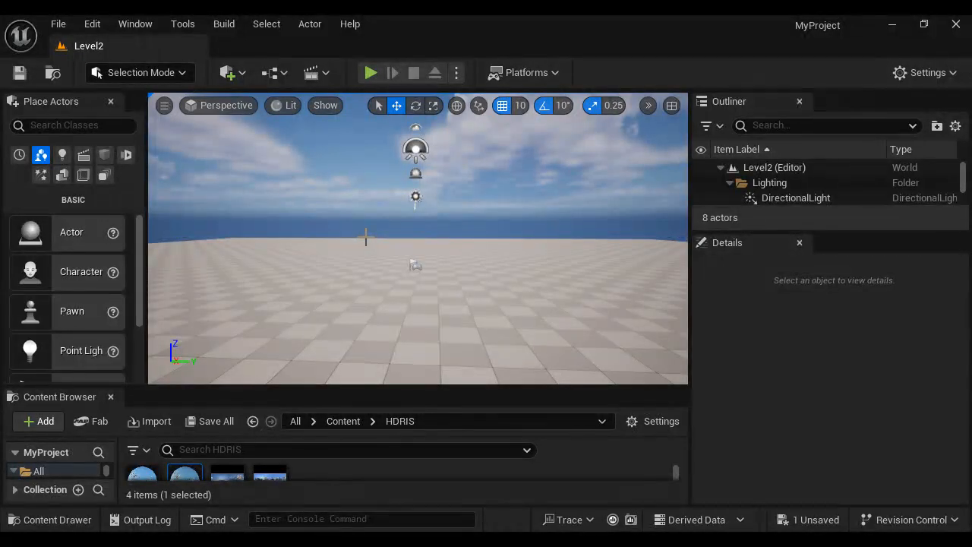
pyautogui.click(92, 24)
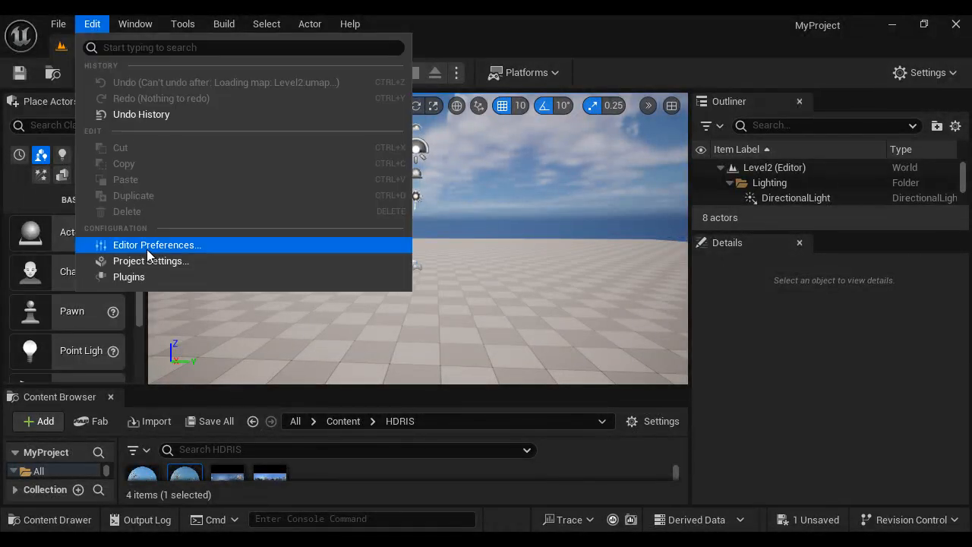
pyautogui.click(279, 258)
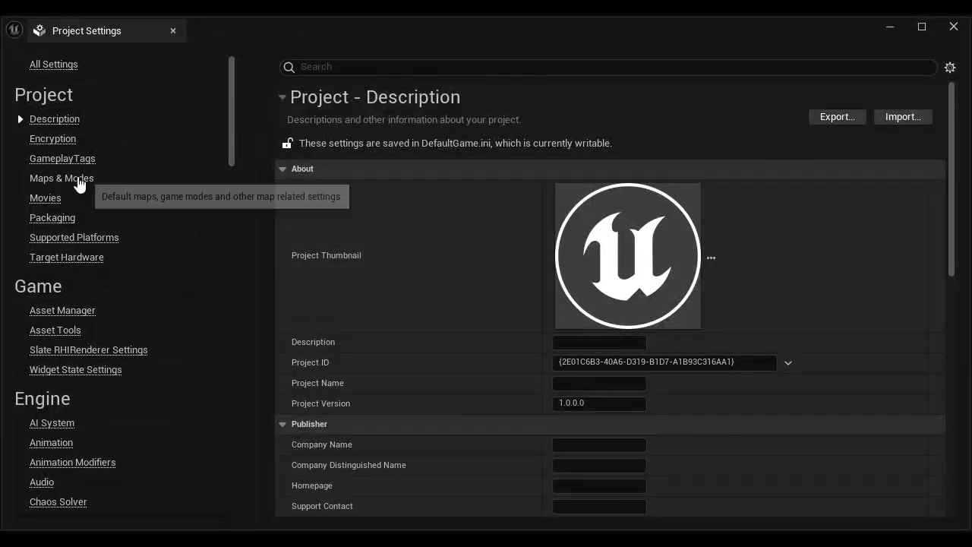
pyautogui.click(62, 179)
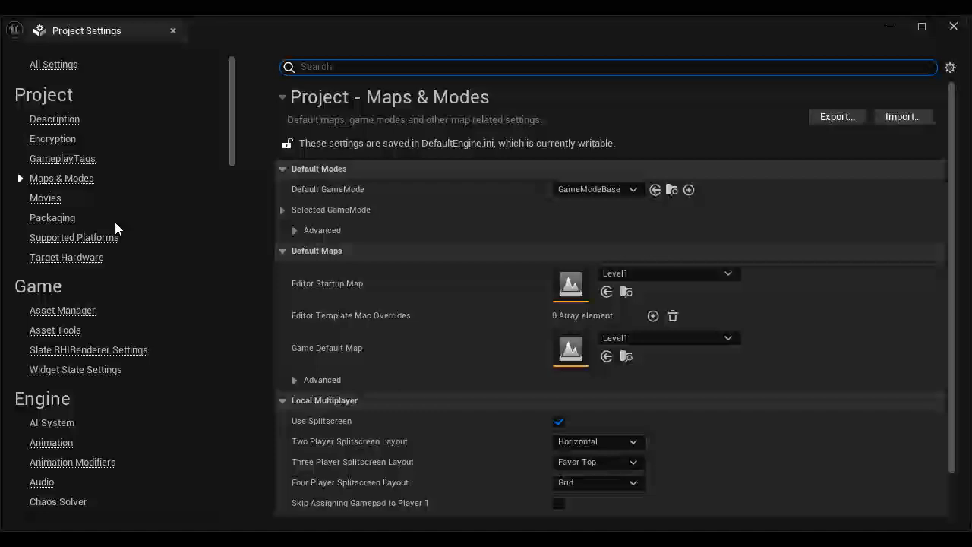
pyautogui.click(688, 279)
pyautogui.click(782, 381)
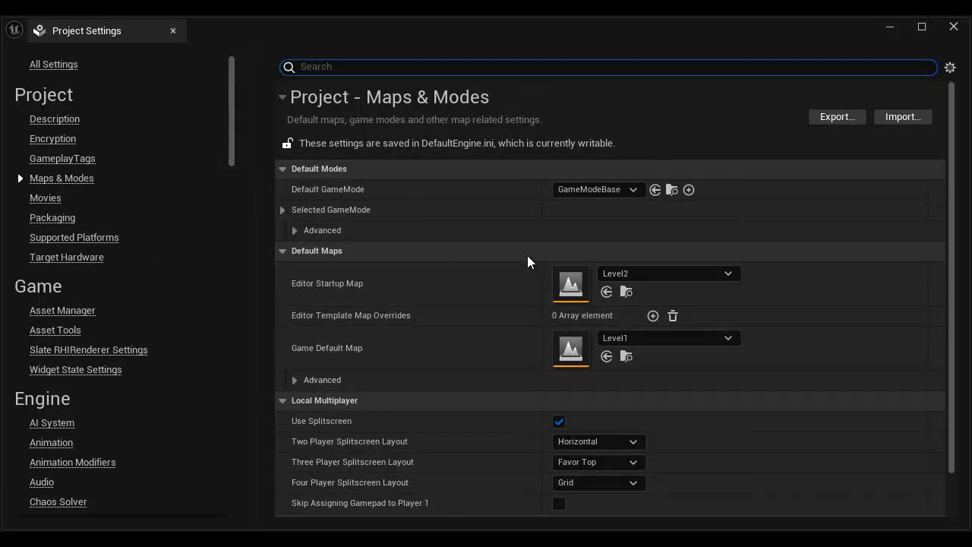
pyautogui.click(172, 30)
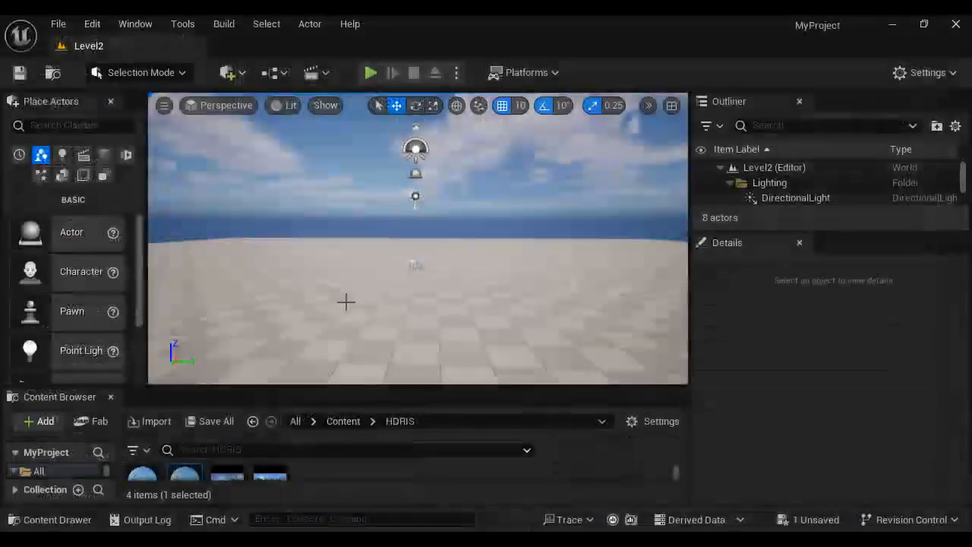
# Enable the HDRIBackdrop plugin, restart the editor to apply it, and close the plugin list
pyautogui.click(92, 24)
pyautogui.click(141, 277)
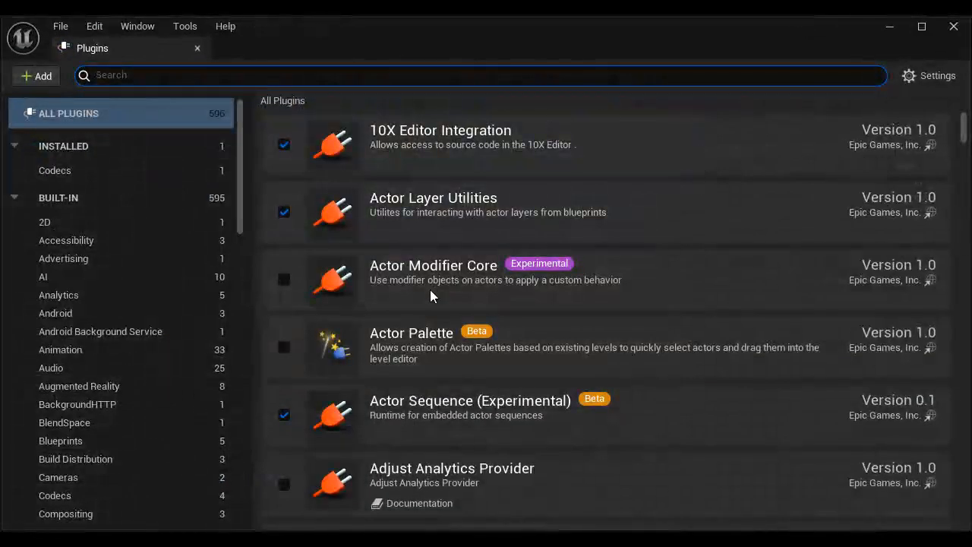
pyautogui.write('hdri')
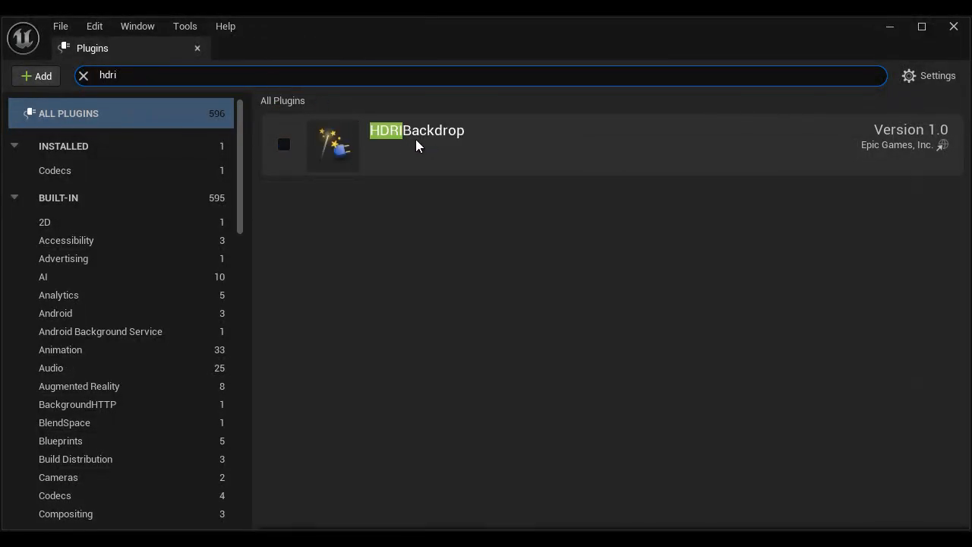
pyautogui.click(283, 144)
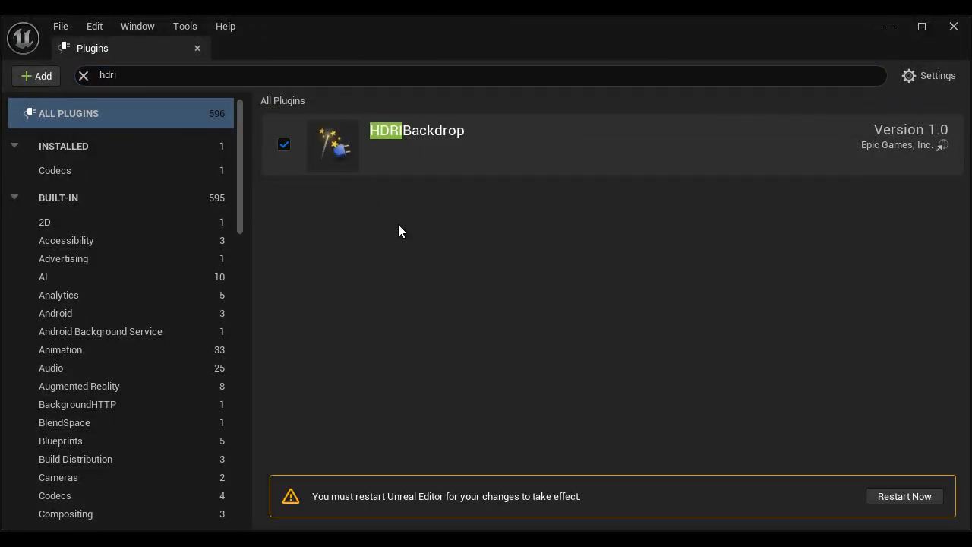
pyautogui.click(903, 496)
pyautogui.click(530, 454)
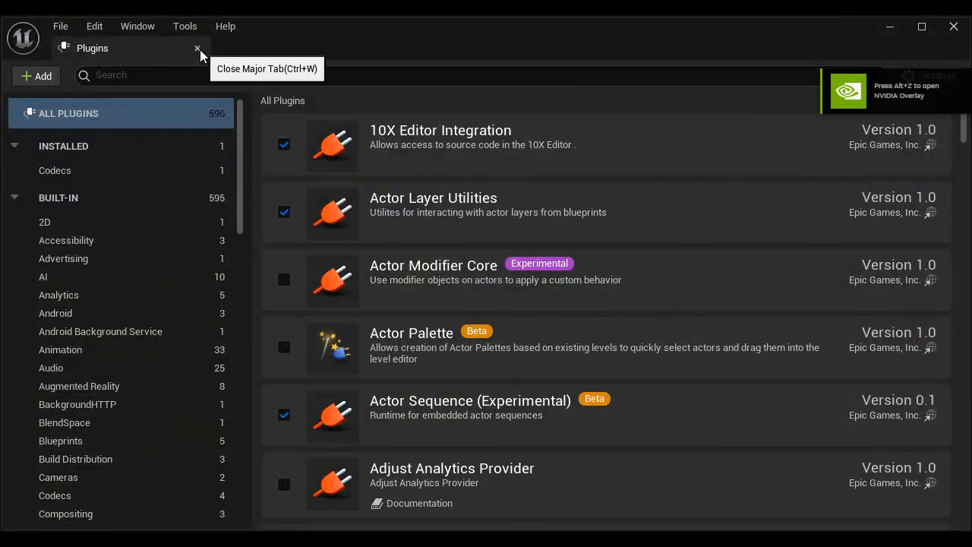
pyautogui.click(197, 49)
# Place an HDRIBackdrop actor in Level2 at the origin and lower it to Z -520
pyautogui.click(68, 127)
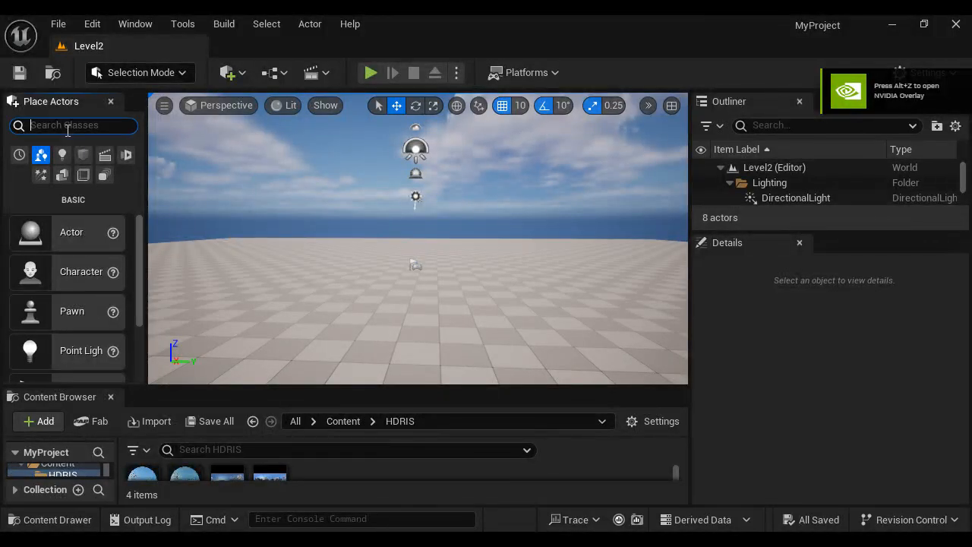
pyautogui.write('hdri')
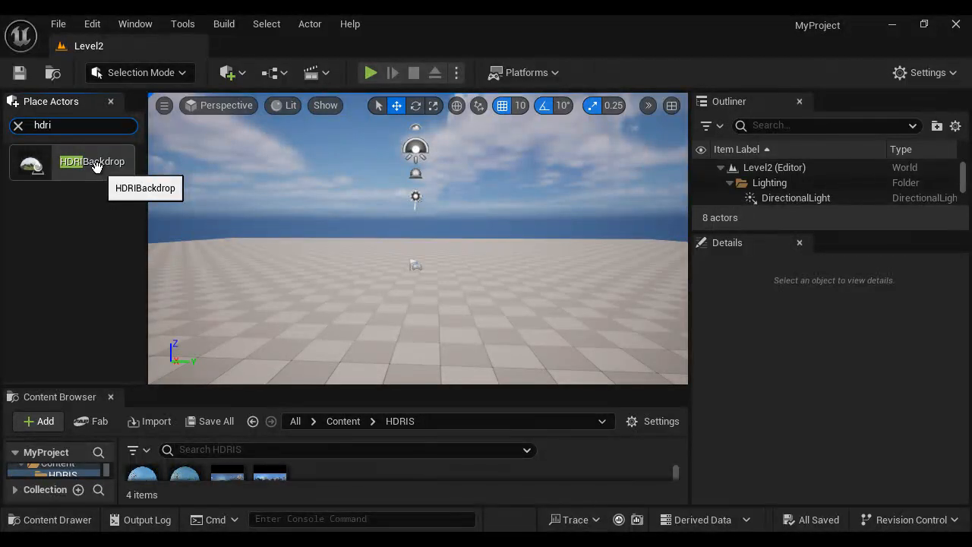
pyautogui.moveTo(79, 163); pyautogui.dragTo(414, 263)
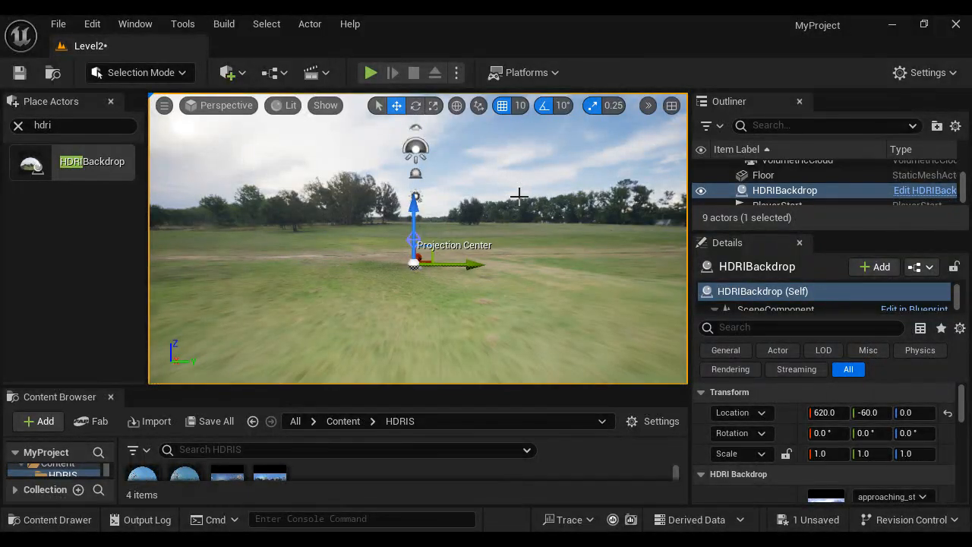
pyautogui.click(947, 416)
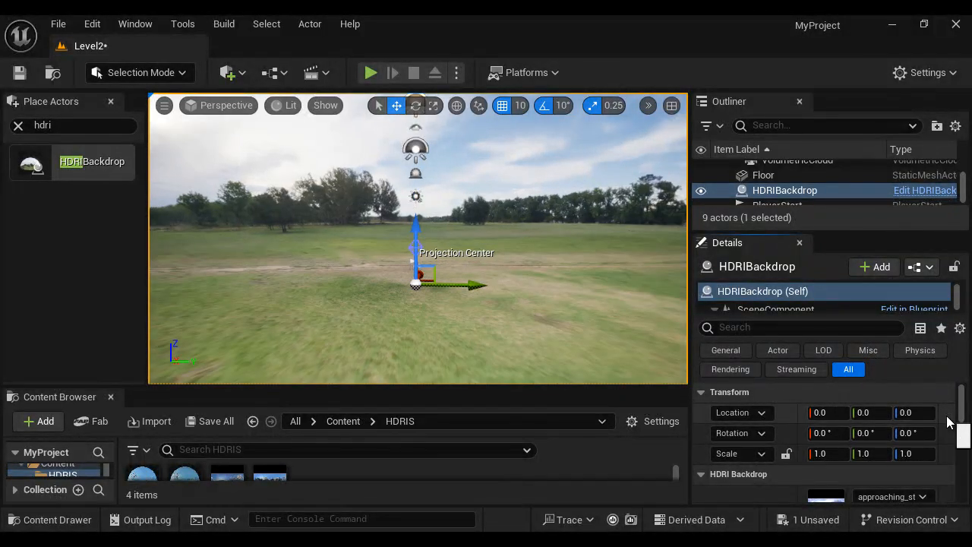
pyautogui.moveTo(414, 231); pyautogui.dragTo(416, 358)
pyautogui.scroll(-2, 516, 273)
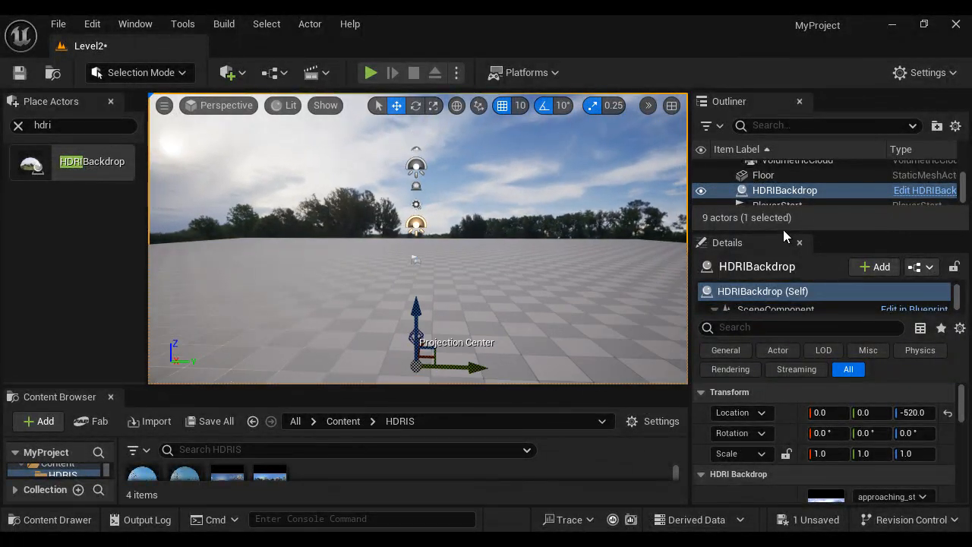
# Assign the Snowy-Path-Uhlberg-4K texture from the HDRIS folder as the HDRI backdrop's cubemap
pyautogui.moveTo(784, 231); pyautogui.dragTo(790, 203)
pyautogui.scroll(-2, 741, 449)
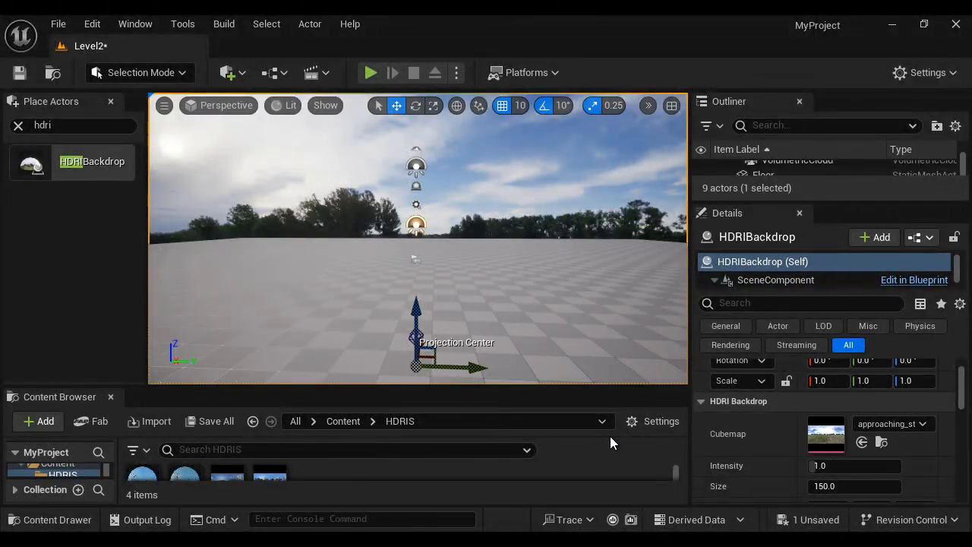
pyautogui.moveTo(527, 387); pyautogui.dragTo(527, 348)
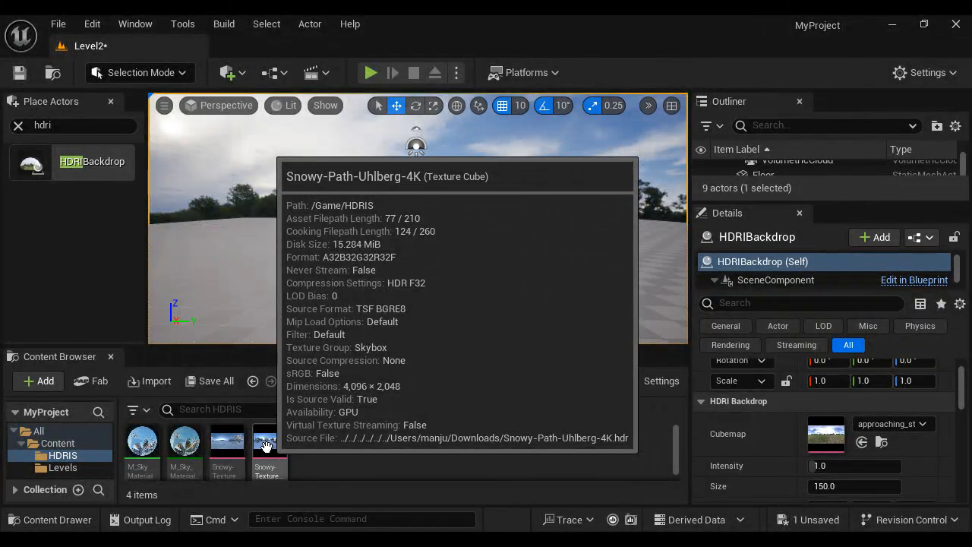
pyautogui.moveTo(266, 446); pyautogui.dragTo(825, 435)
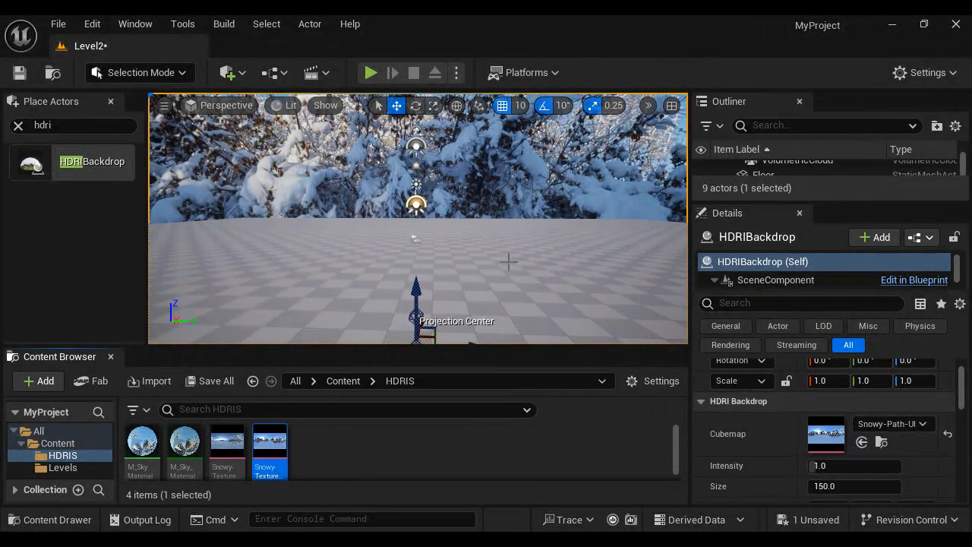
pyautogui.keyDown('alt'); pyautogui.moveTo(508, 261); pyautogui.dragTo(553, 265); pyautogui.keyUp('alt')
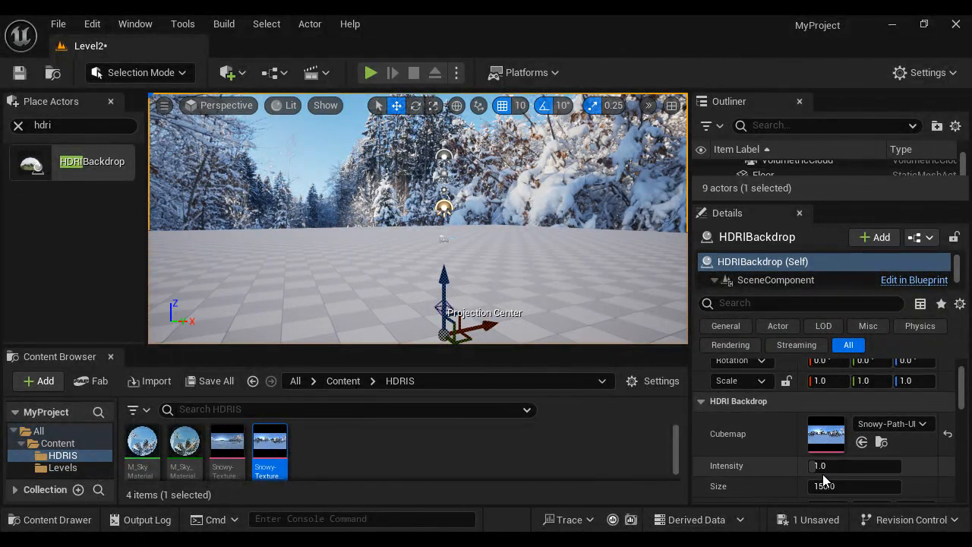
# Raise the HDRI backdrop's intensity to about 1.9
pyautogui.moveTo(816, 466); pyautogui.dragTo(878, 464)
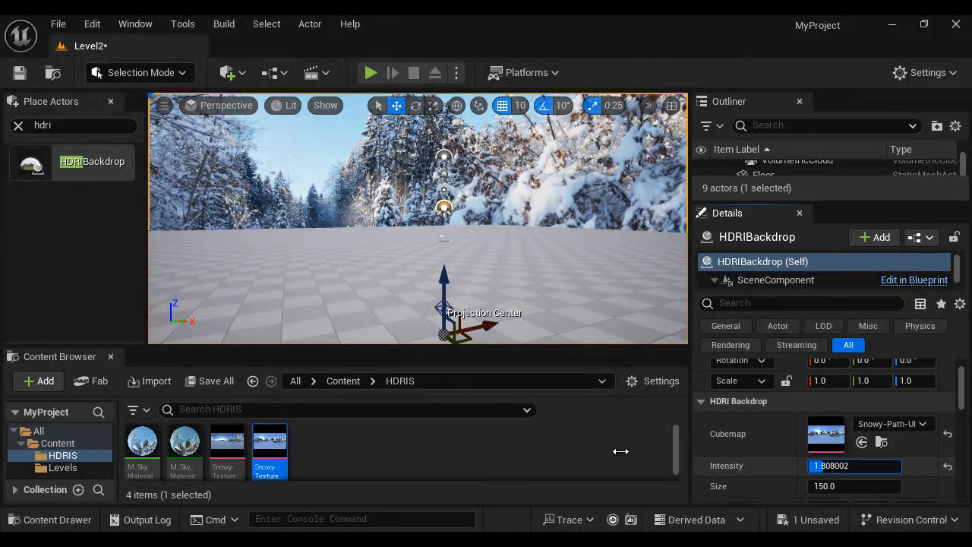
pyautogui.moveTo(620, 451); pyautogui.dragTo(580, 475)
pyautogui.moveTo(824, 491); pyautogui.dragTo(838, 497)
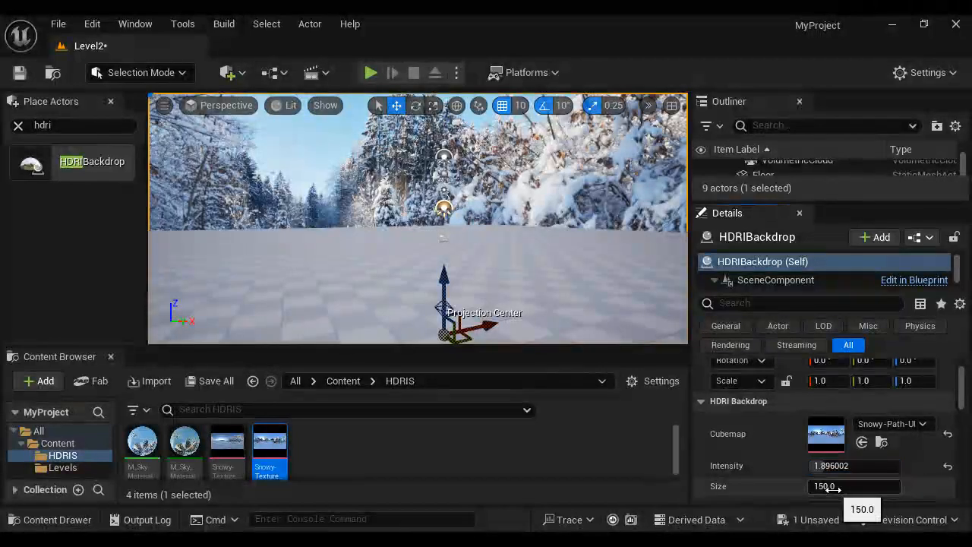
# Rotate the HDRI backdrop 10° about its vertical Z axis
pyautogui.moveTo(445, 277); pyautogui.dragTo(444, 275)
pyautogui.press('r')
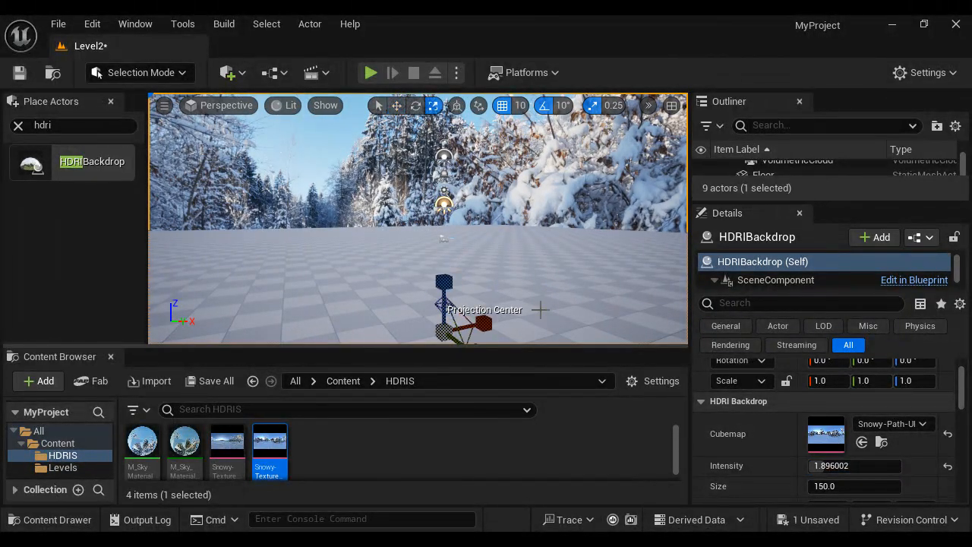
pyautogui.press('e')
pyautogui.scroll(-3, 541, 308)
pyautogui.moveTo(434, 338); pyautogui.dragTo(410, 339)
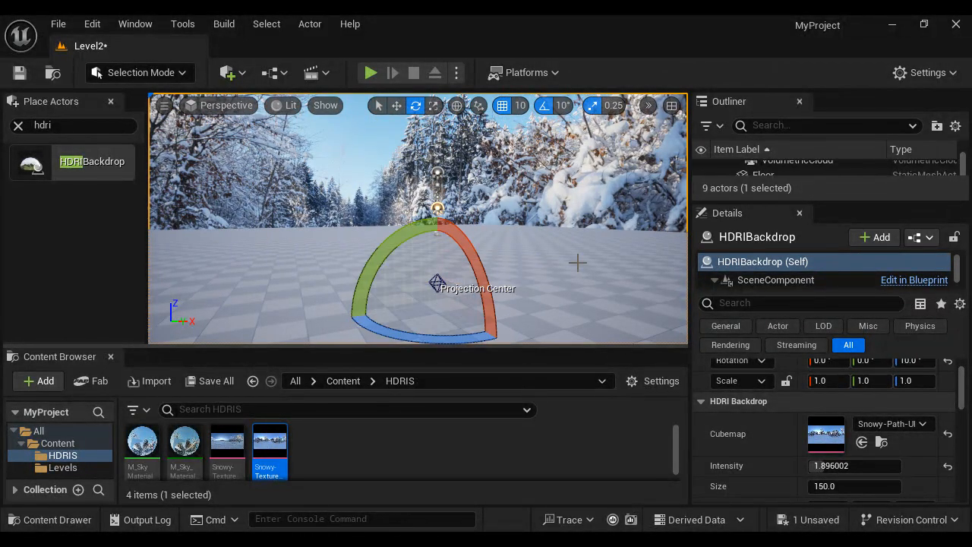